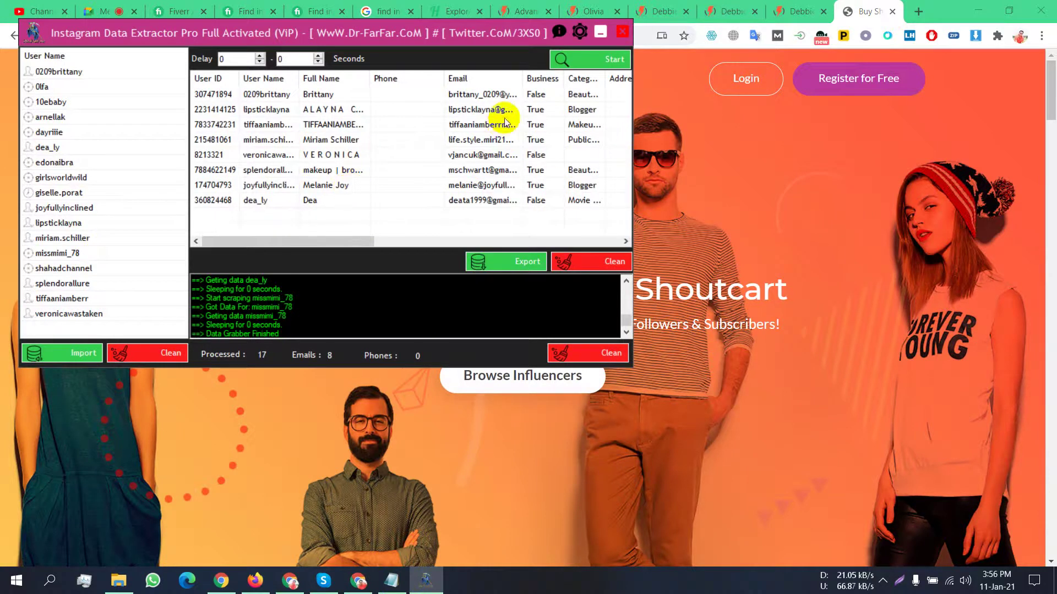
# Step: Review the extracted profile data and export it with all columns selected as a CSV file
pyautogui.hscroll(2, 501, 140)
pyautogui.hscroll(10, 523, 151)
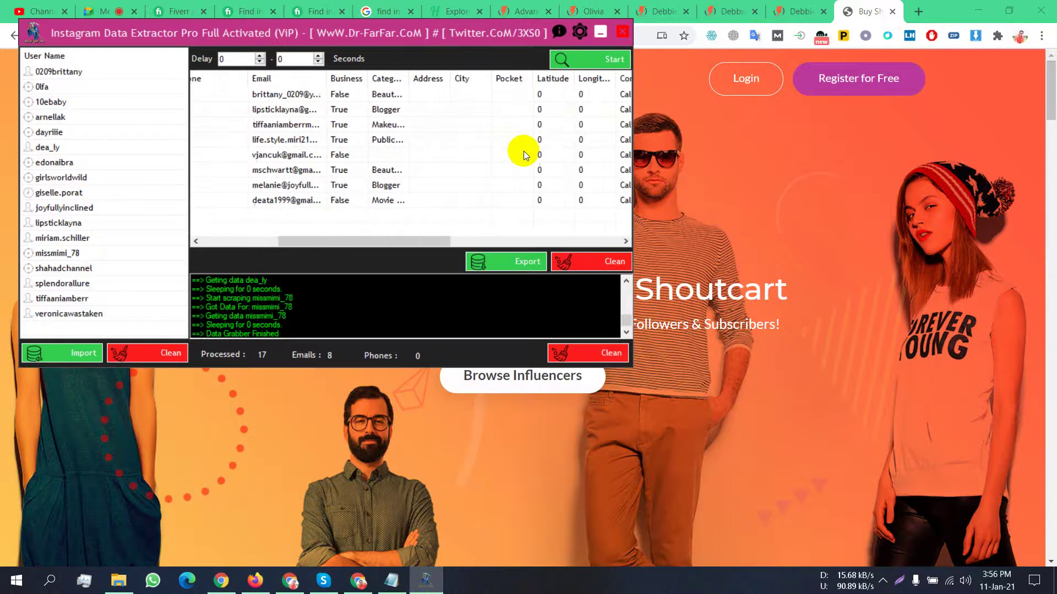
pyautogui.hscroll(3, 523, 153)
pyautogui.click(492, 269)
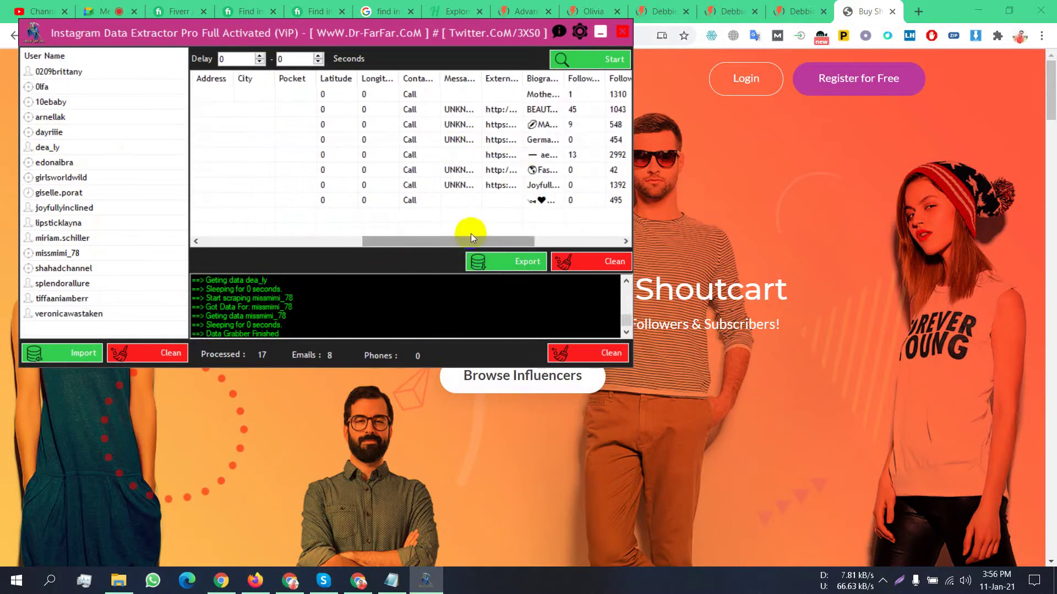
pyautogui.moveTo(456, 240); pyautogui.dragTo(242, 243)
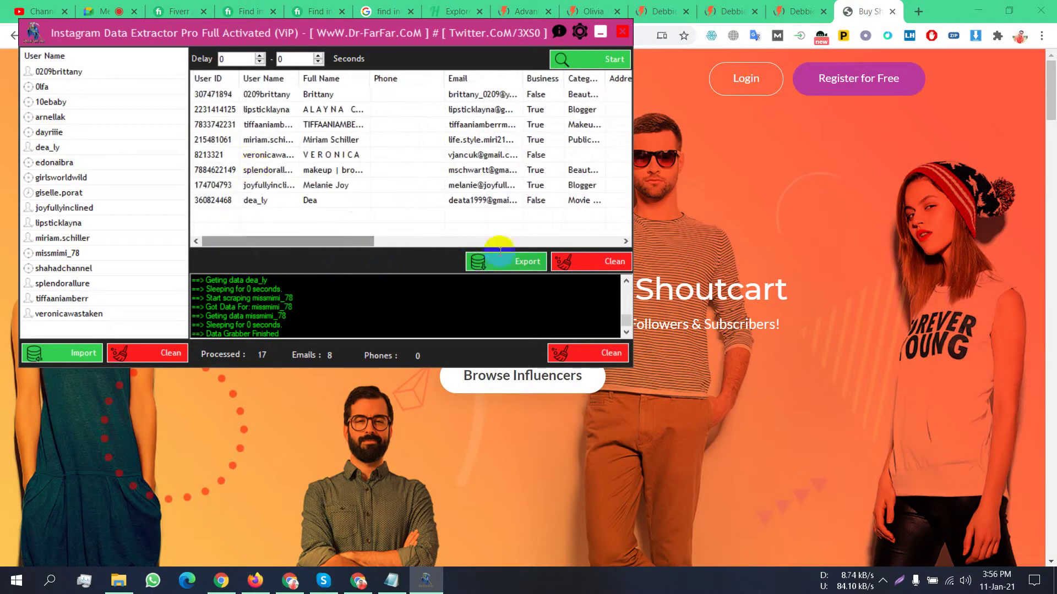
pyautogui.click(490, 267)
pyautogui.click(189, 262)
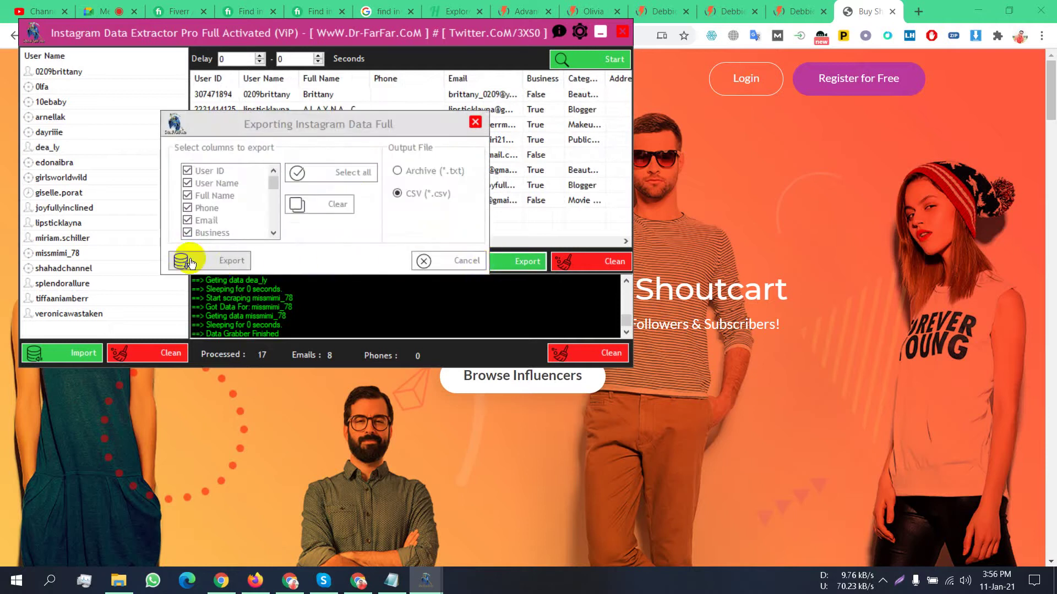
pyautogui.scroll(-6, 199, 207)
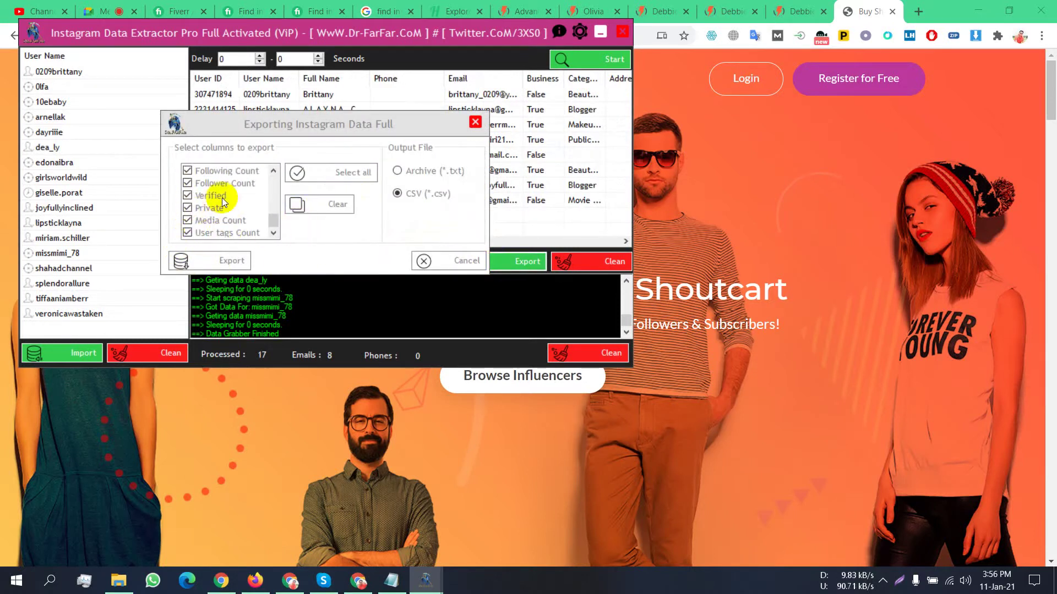
pyautogui.scroll(3, 223, 197)
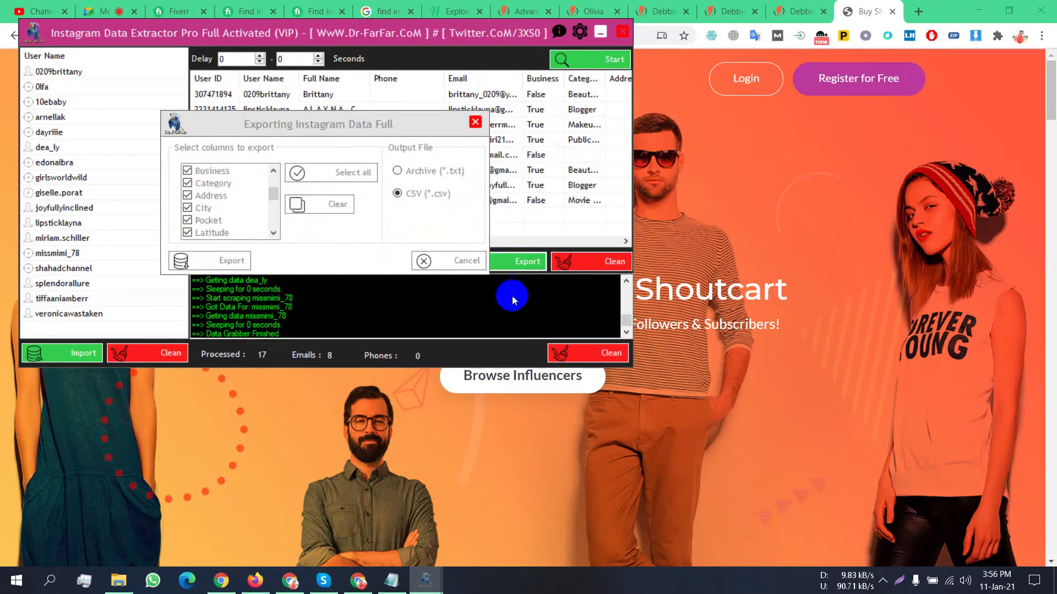
pyautogui.click(238, 259)
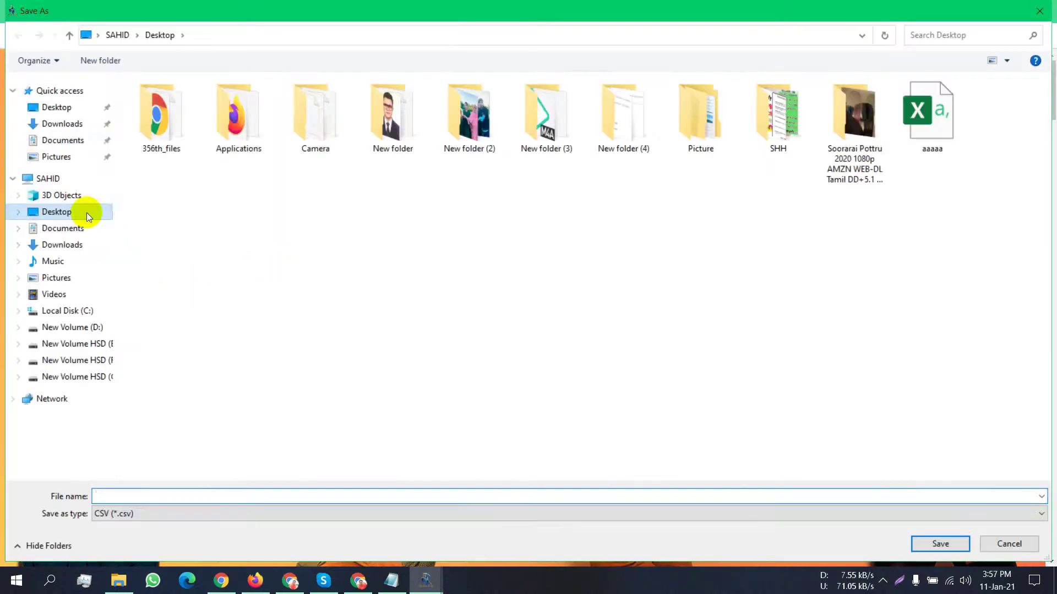
# Step: Save the export on the Desktop as Beauty, dismissing the notification and the web page it opens
pyautogui.click(34, 107)
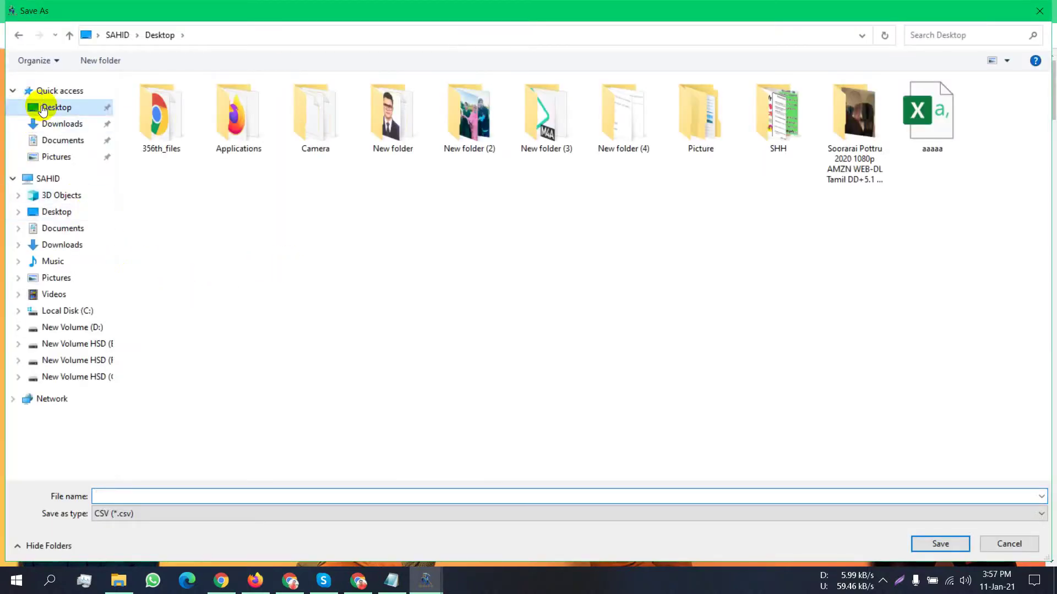
pyautogui.click(260, 493)
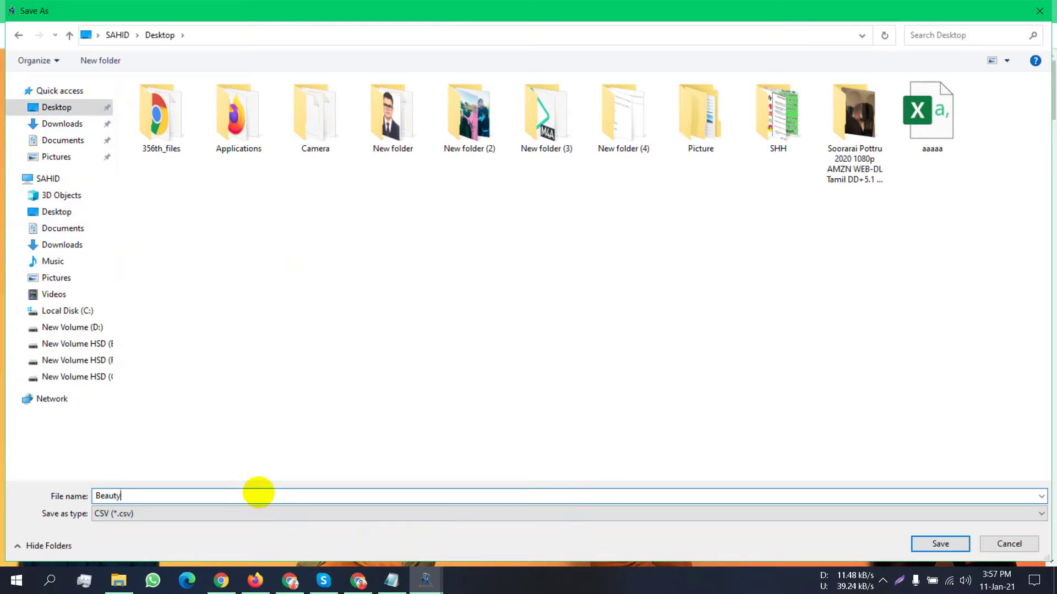
pyautogui.click(923, 550)
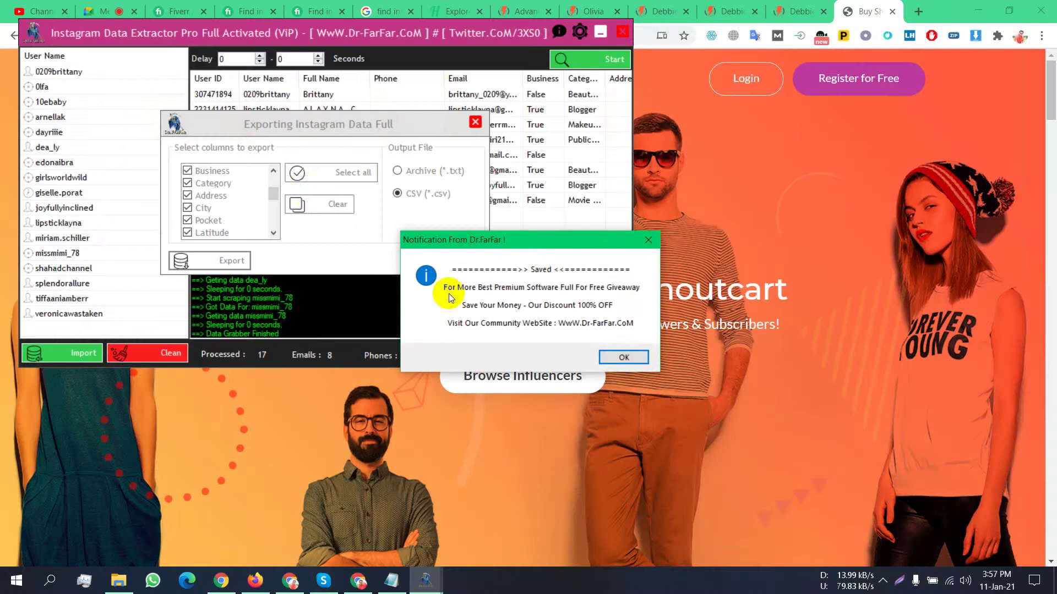
pyautogui.click(620, 357)
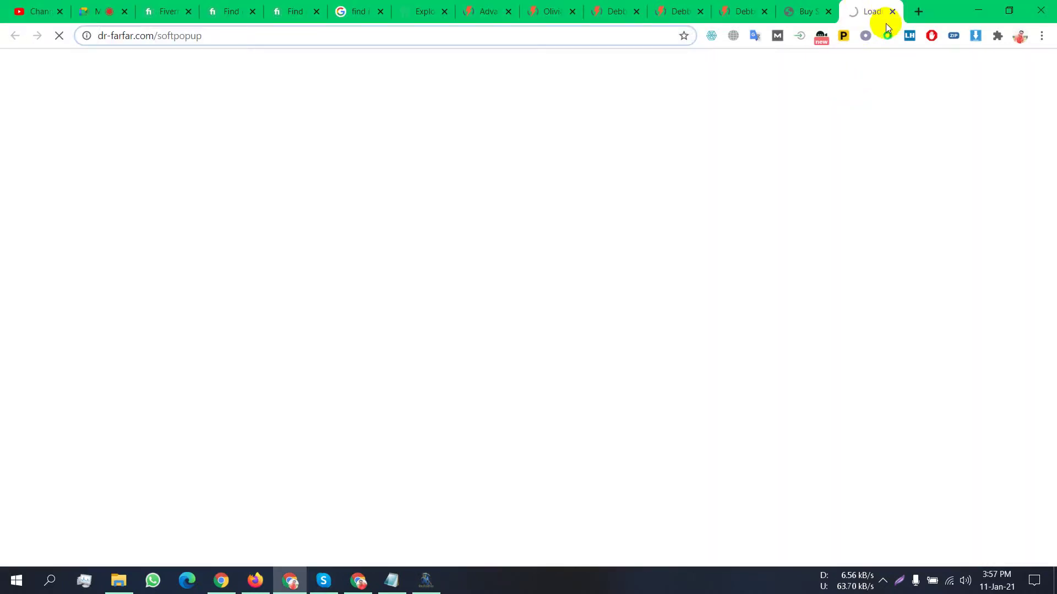
pyautogui.click(891, 11)
# Step: Minimize the open windows and open the exported Beauty file from the desktop in Excel
pyautogui.click(978, 11)
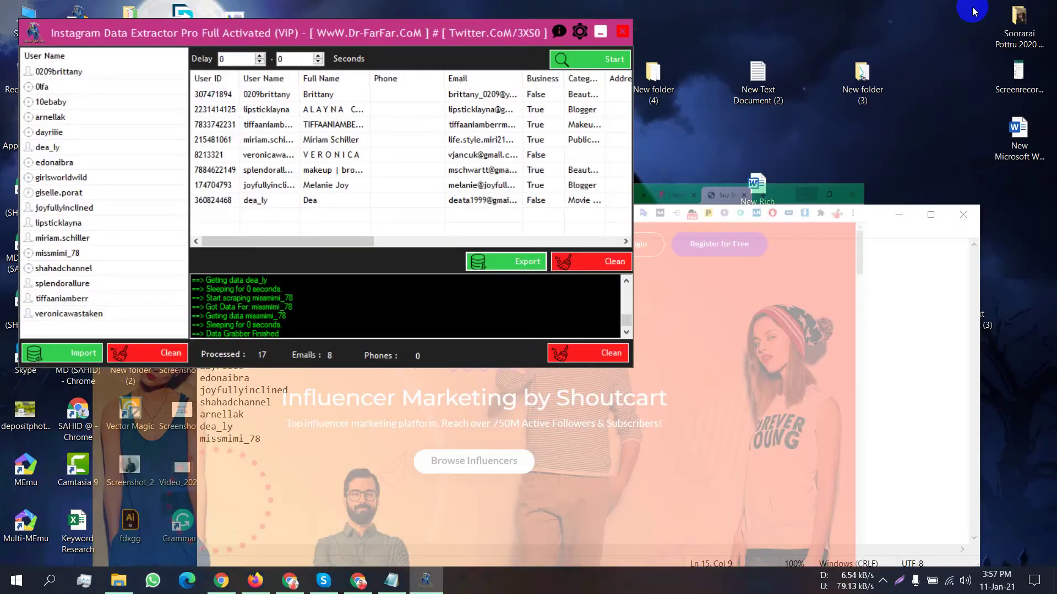
pyautogui.click(601, 31)
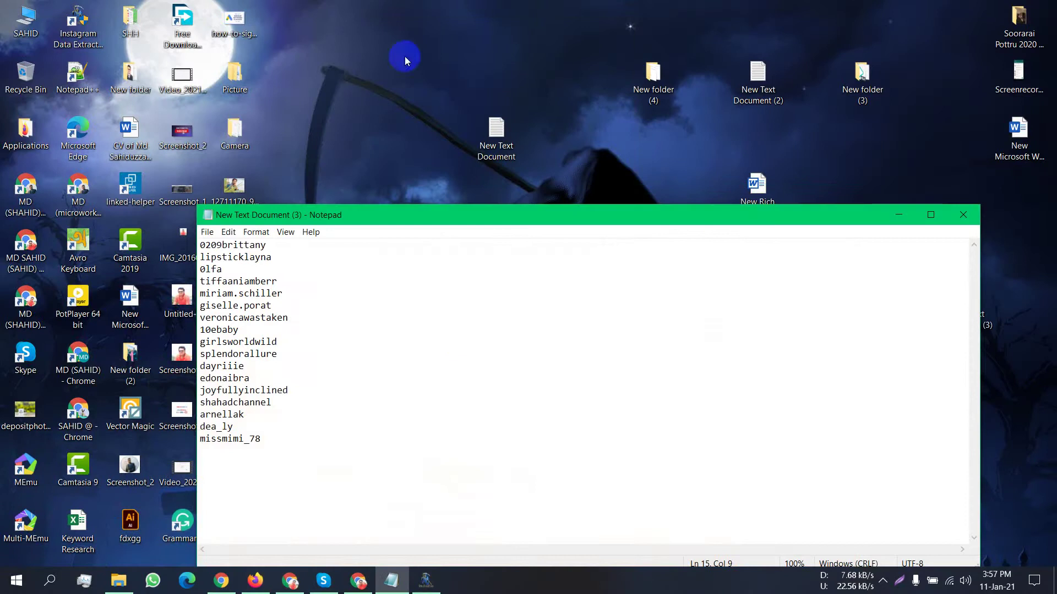
pyautogui.click(898, 215)
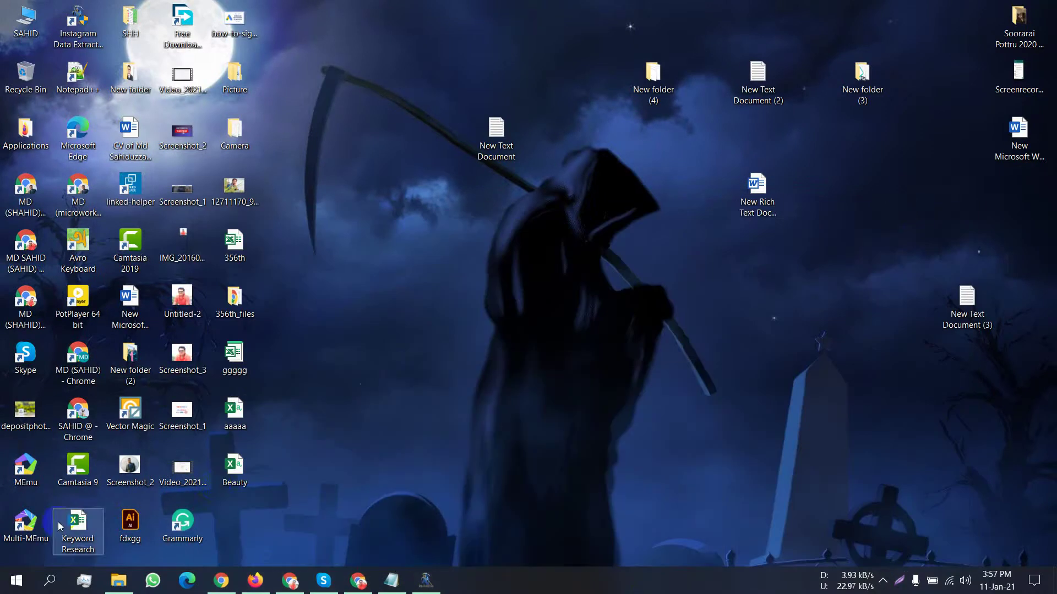
pyautogui.click(218, 487)
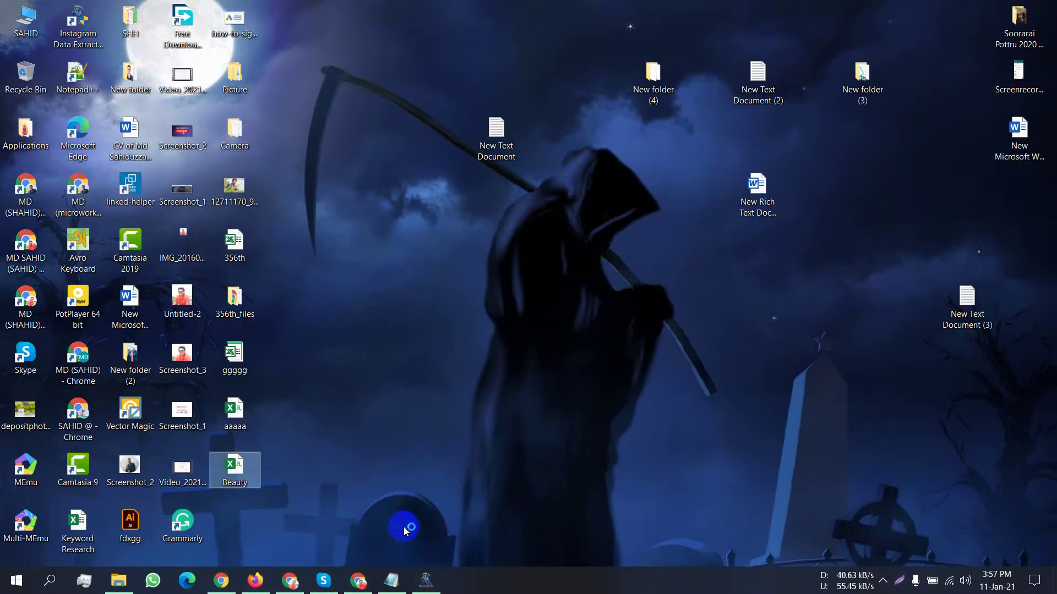
pyautogui.press('Return')
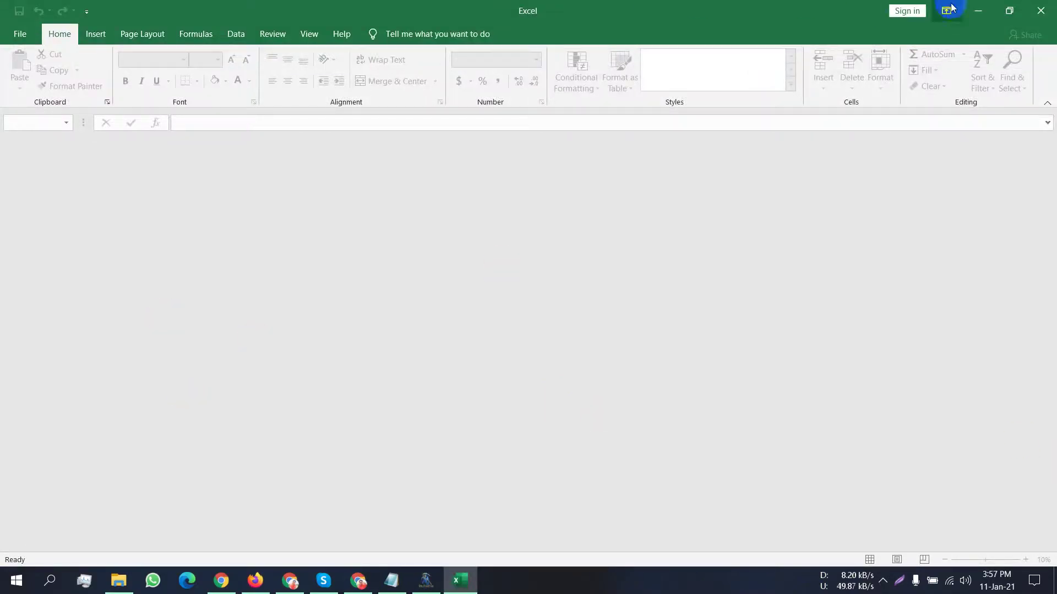
pyautogui.click(974, 9)
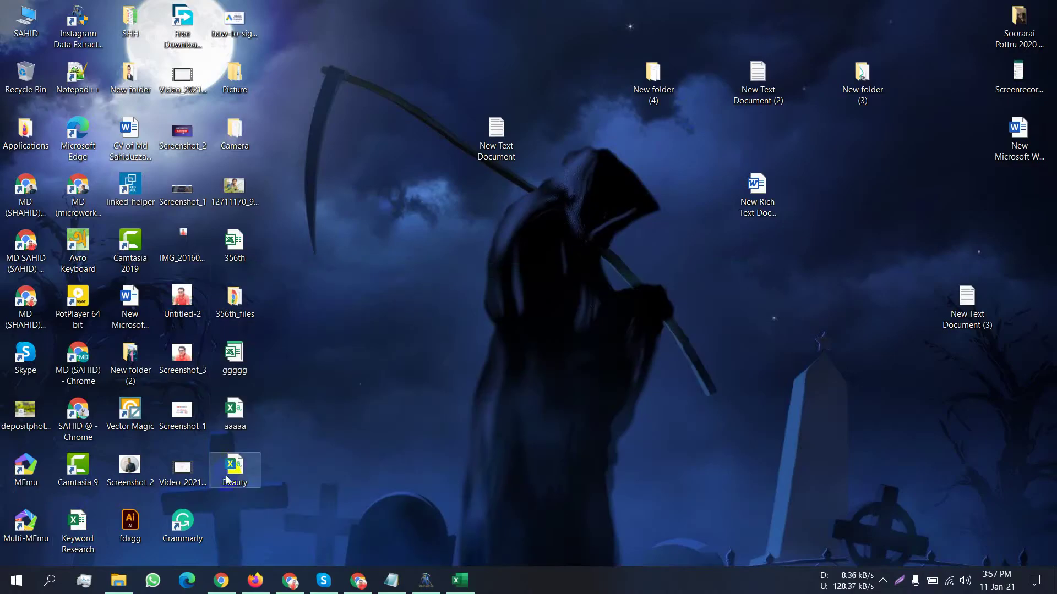
pyautogui.moveTo(234, 467); pyautogui.dragTo(297, 328)
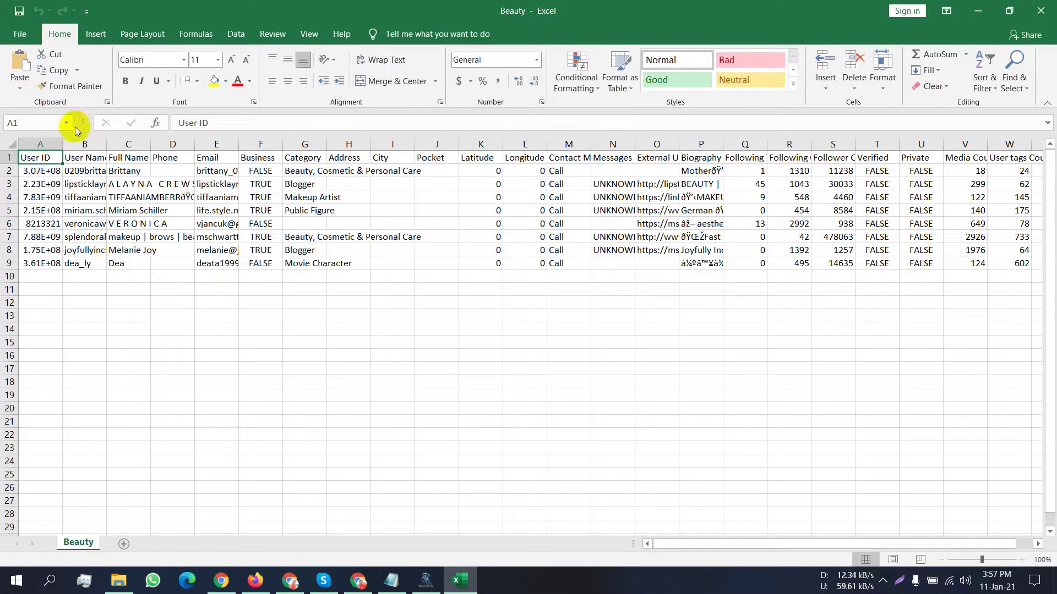
# Step: Widen the User ID, User Name, Full Name and Email columns and narrow the Phone column
pyautogui.moveTo(56, 141); pyautogui.dragTo(244, 158)
pyautogui.moveTo(267, 286); pyautogui.dragTo(272, 212)
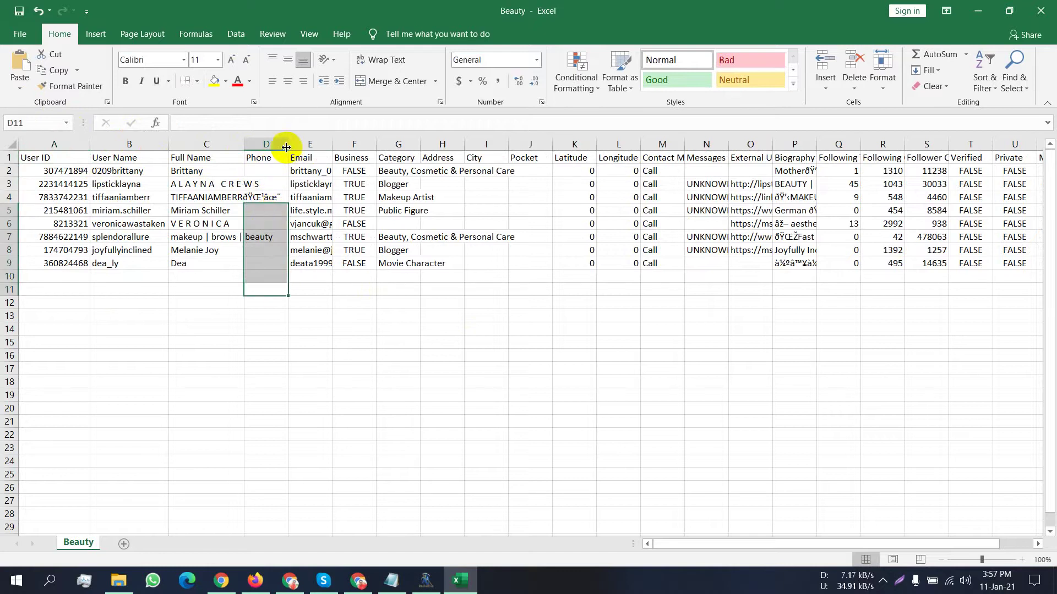
pyautogui.moveTo(286, 147); pyautogui.dragTo(348, 145)
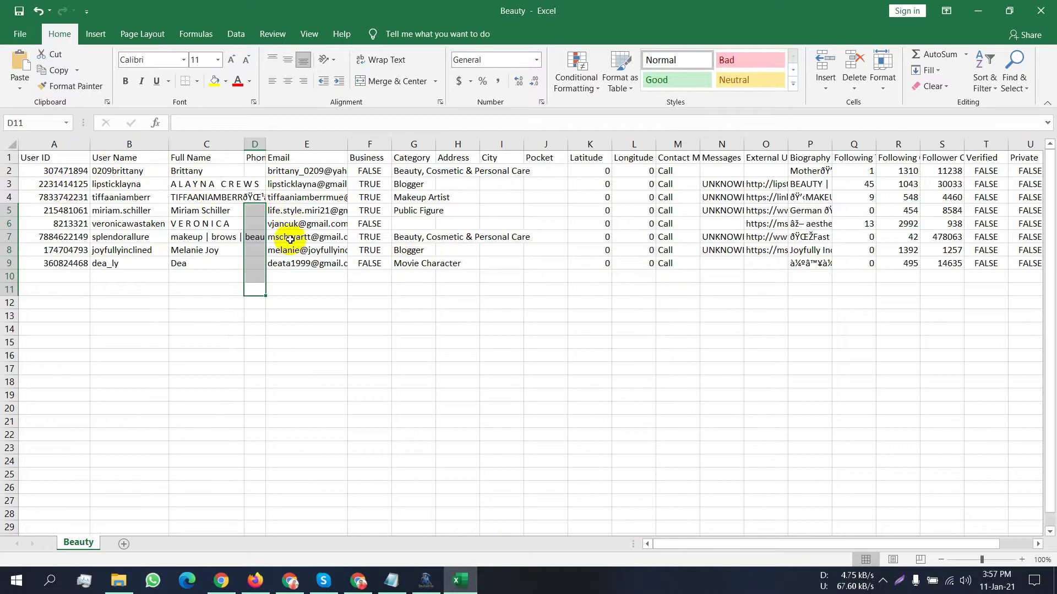
# Step: Examine the exported columns, including Phone, Follower Count, User ID, User Name, Full Name, Email, Category and Address
pyautogui.click(253, 279)
pyautogui.moveTo(252, 279); pyautogui.dragTo(248, 174)
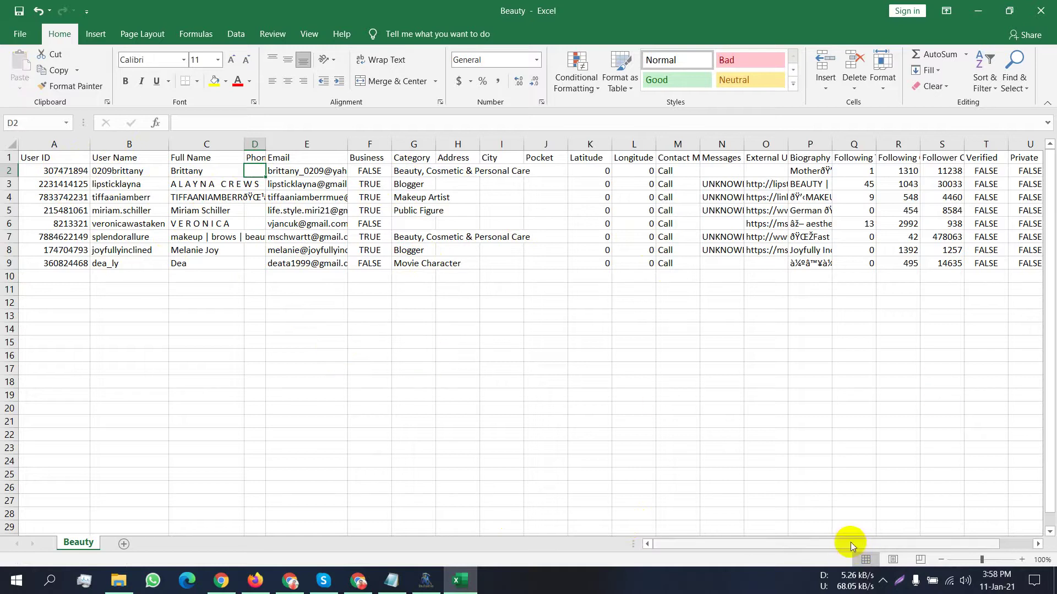
pyautogui.moveTo(851, 543); pyautogui.dragTo(899, 549)
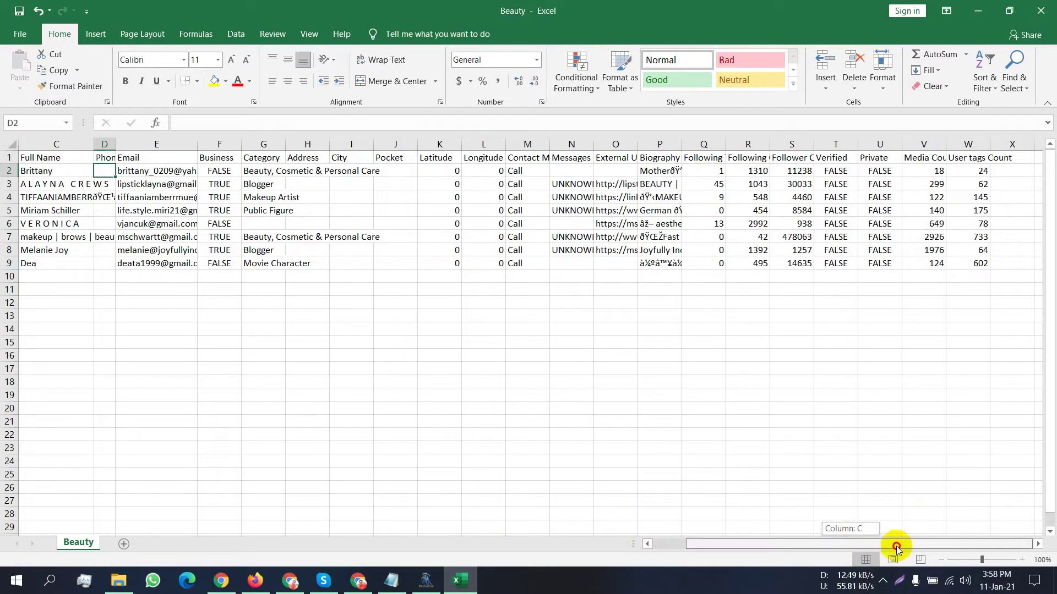
pyautogui.moveTo(752, 170); pyautogui.dragTo(758, 276)
pyautogui.moveTo(808, 350); pyautogui.dragTo(784, 179)
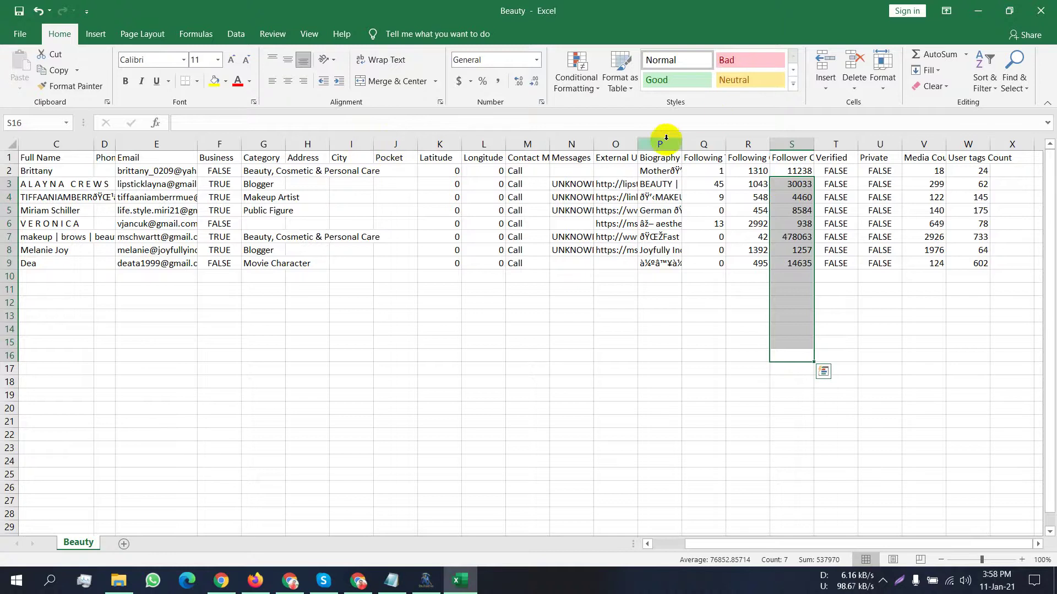
pyautogui.moveTo(713, 537); pyautogui.dragTo(650, 543)
pyautogui.click(54, 143)
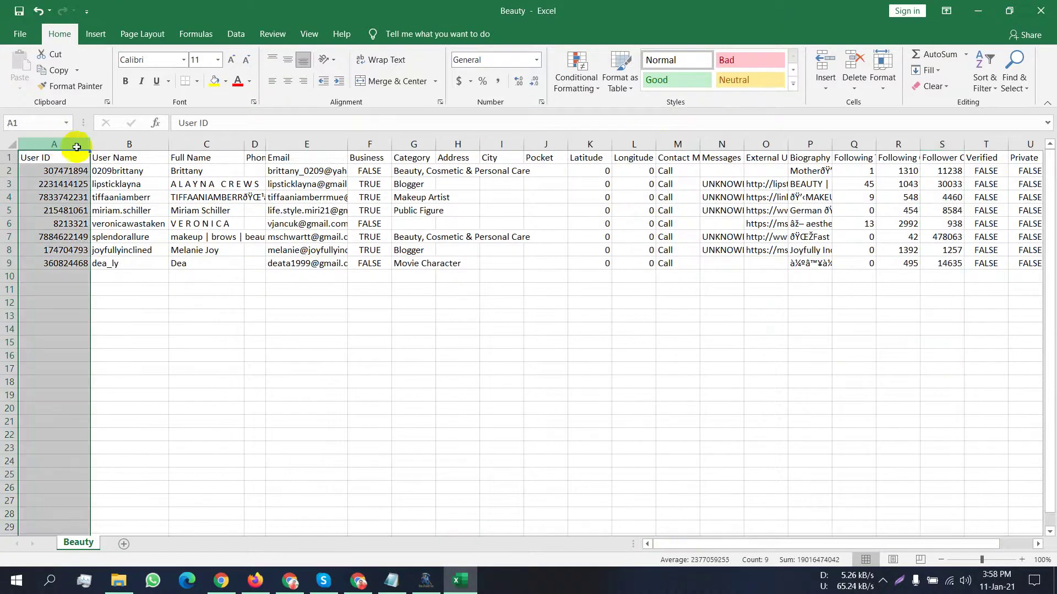
pyautogui.click(128, 143)
pyautogui.click(188, 143)
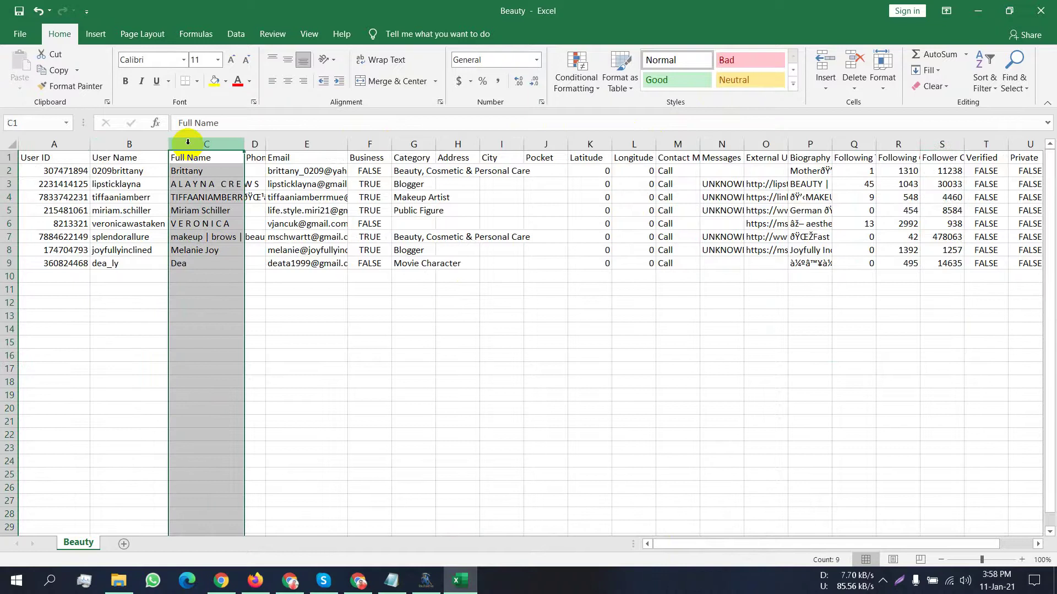
pyautogui.moveTo(246, 145); pyautogui.dragTo(282, 147)
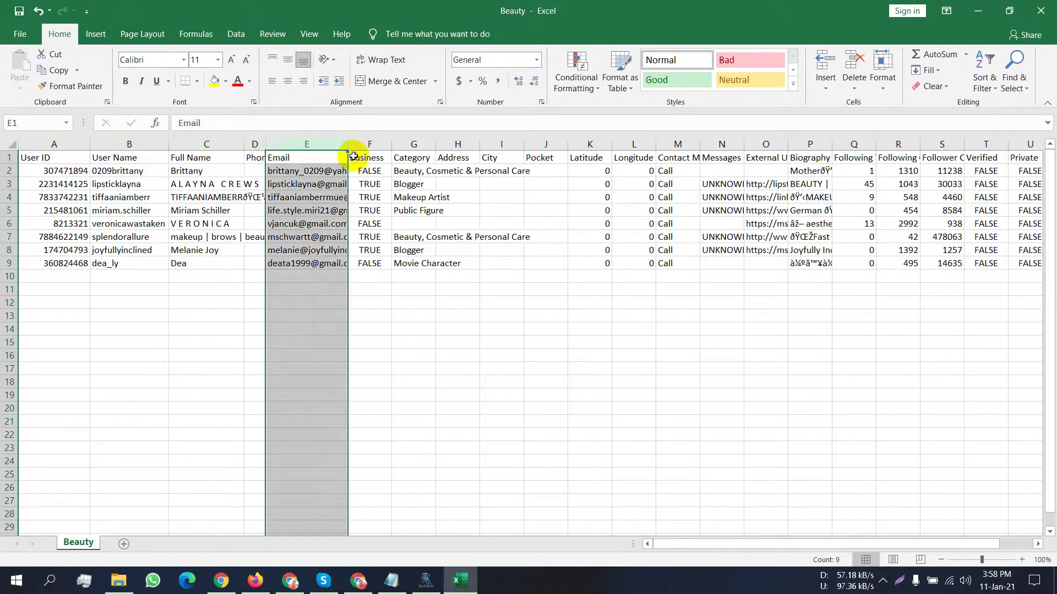
pyautogui.click(411, 145)
pyautogui.click(457, 144)
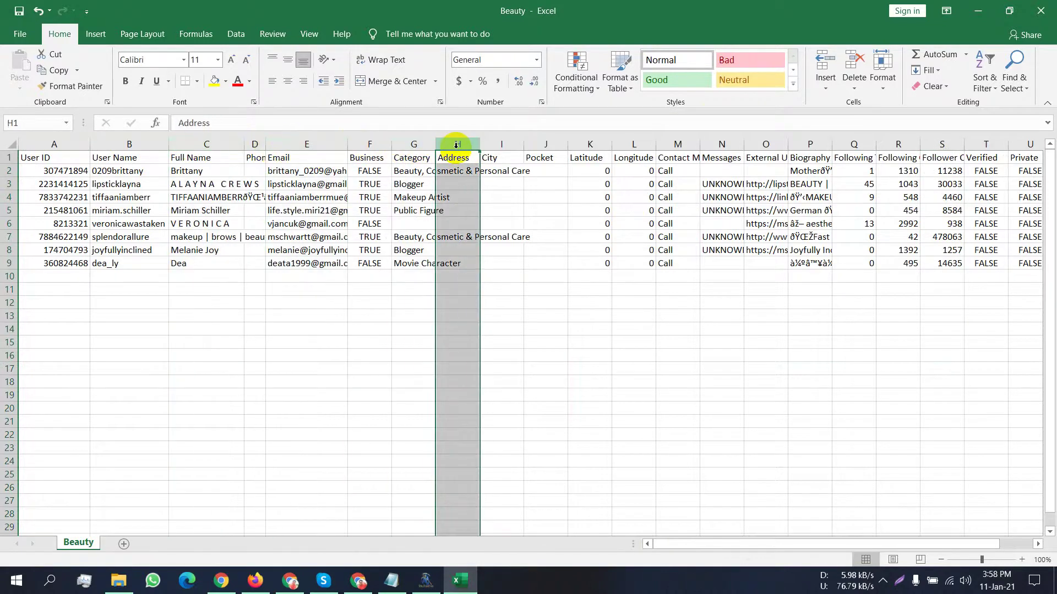
# Step: Delete the Contact Method column from the Beauty sheet
pyautogui.click(669, 145)
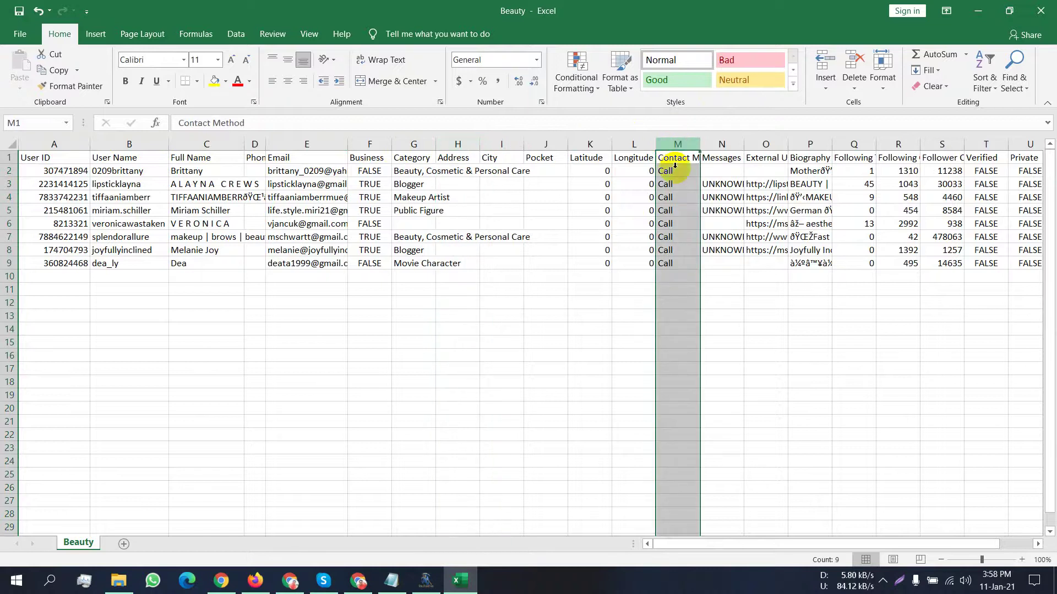
pyautogui.rightClick(670, 150)
pyautogui.click(703, 261)
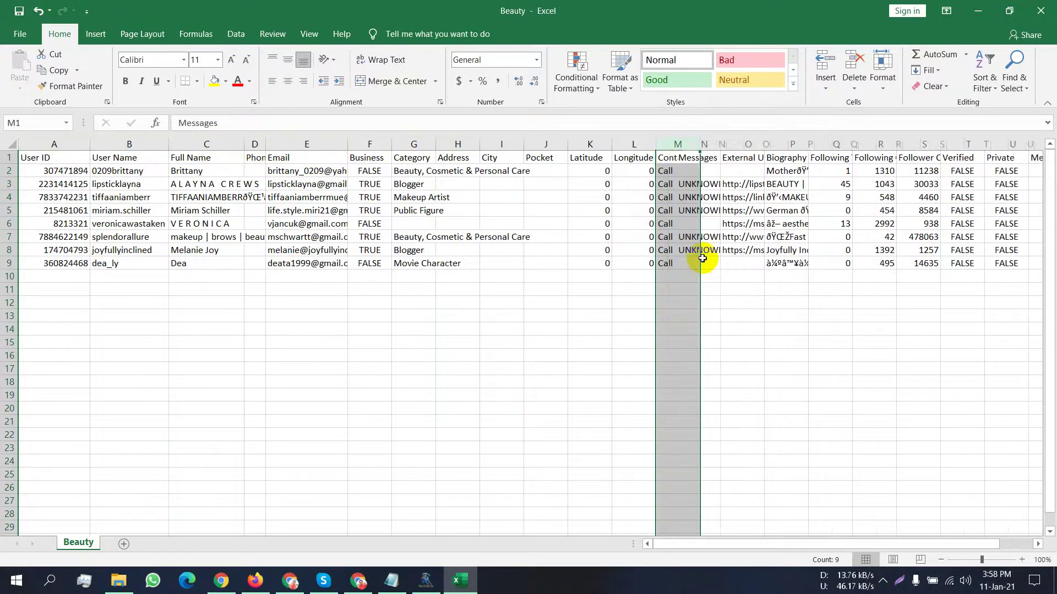
# Step: Delete the Latitude and Longitude columns from the Beauty sheet
pyautogui.click(591, 145)
pyautogui.rightClick(591, 150)
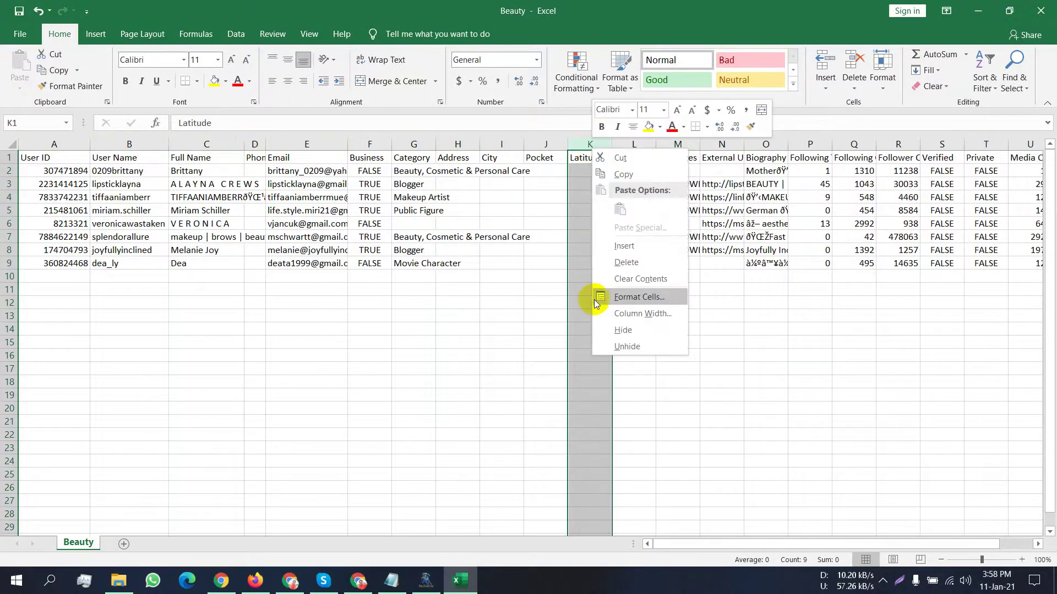
pyautogui.click(622, 262)
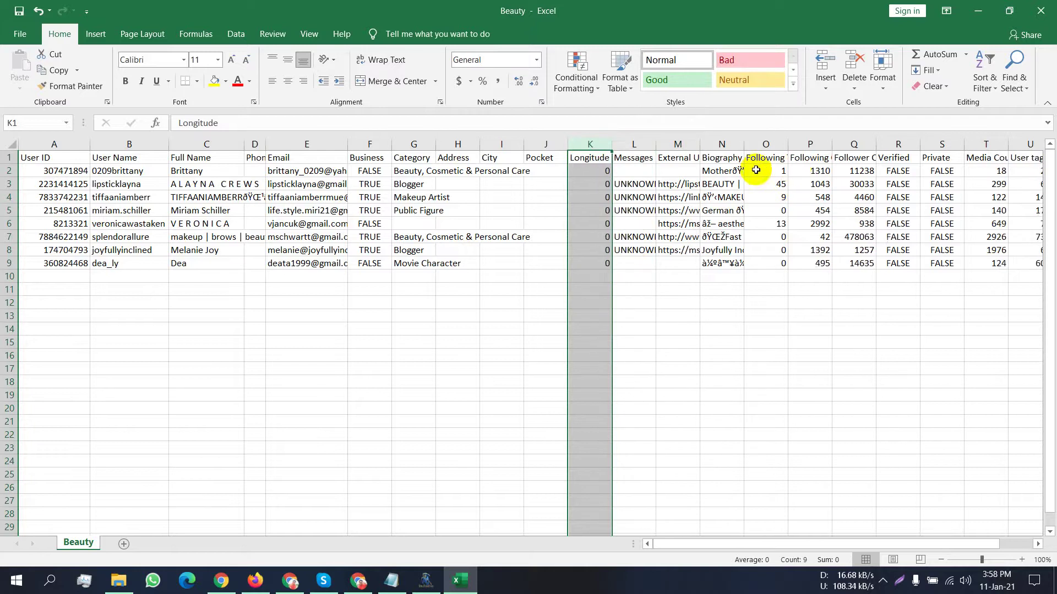
pyautogui.rightClick(598, 140)
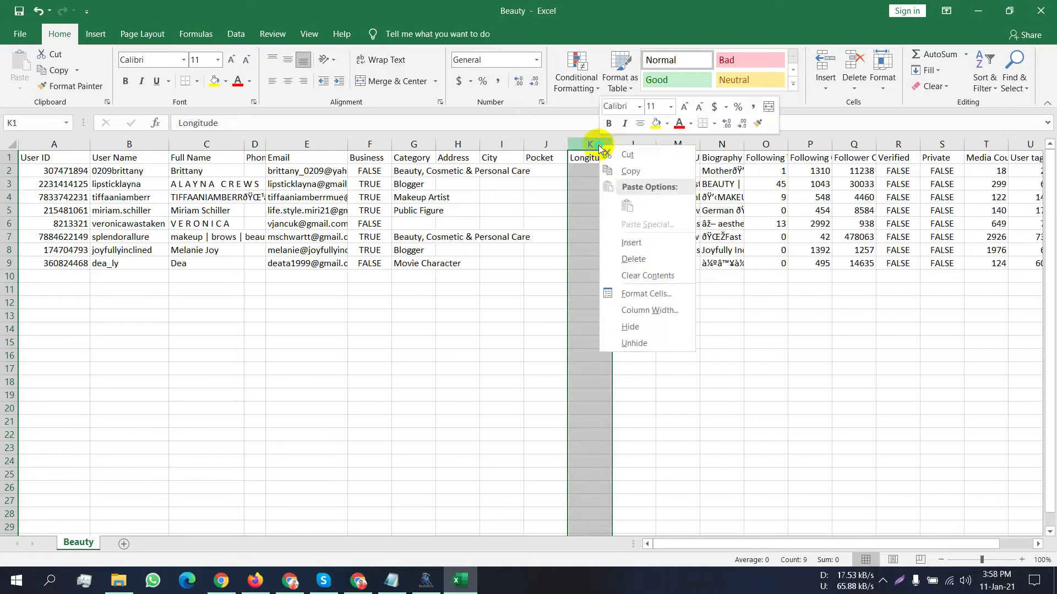
pyautogui.click(634, 260)
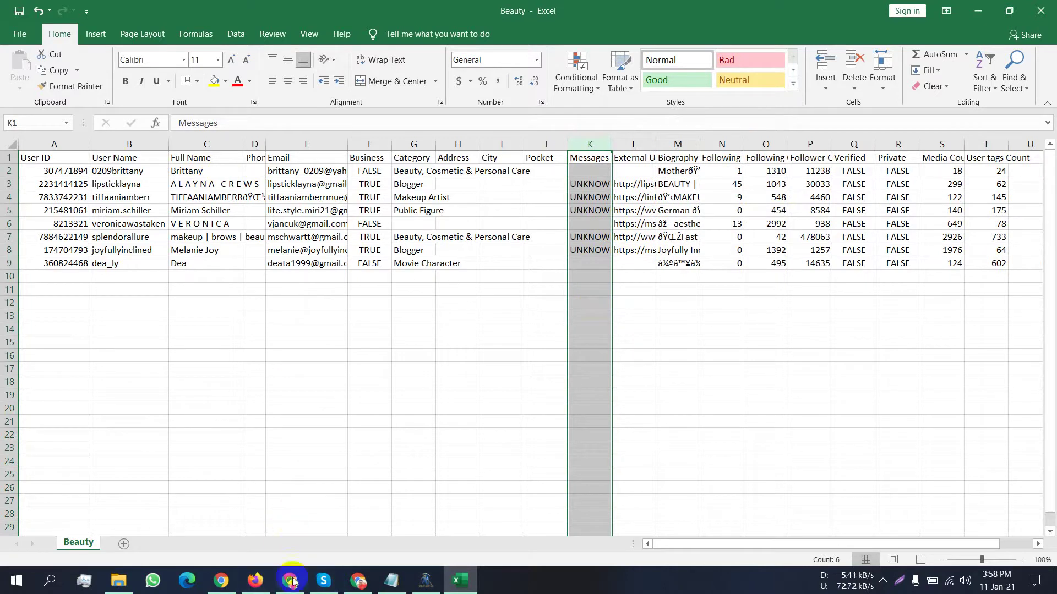
# Step: Switch to the Chrome window showing the Shoutcart home page
pyautogui.click(359, 585)
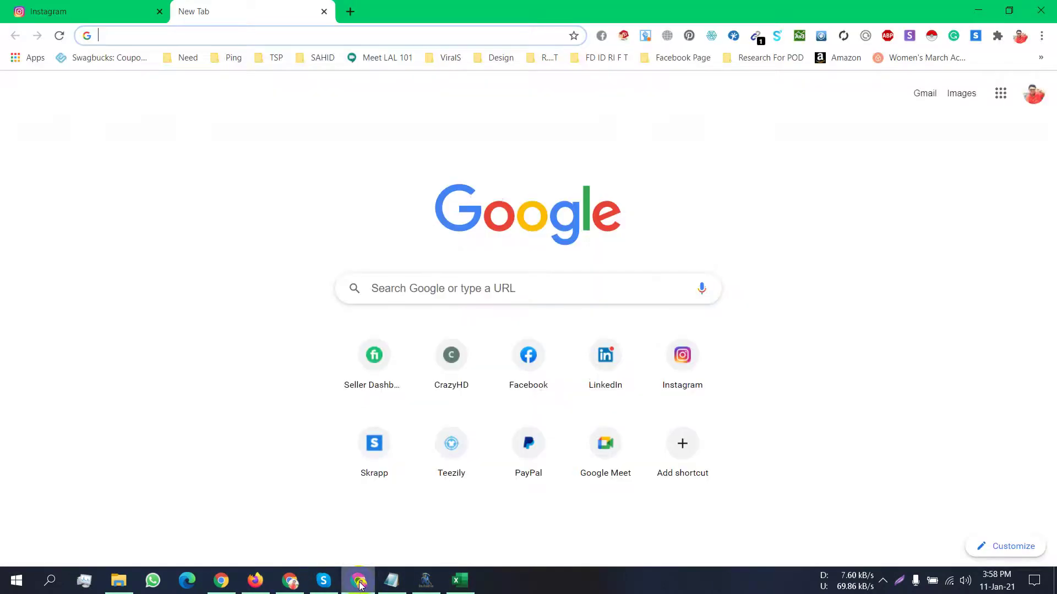
pyautogui.click(290, 580)
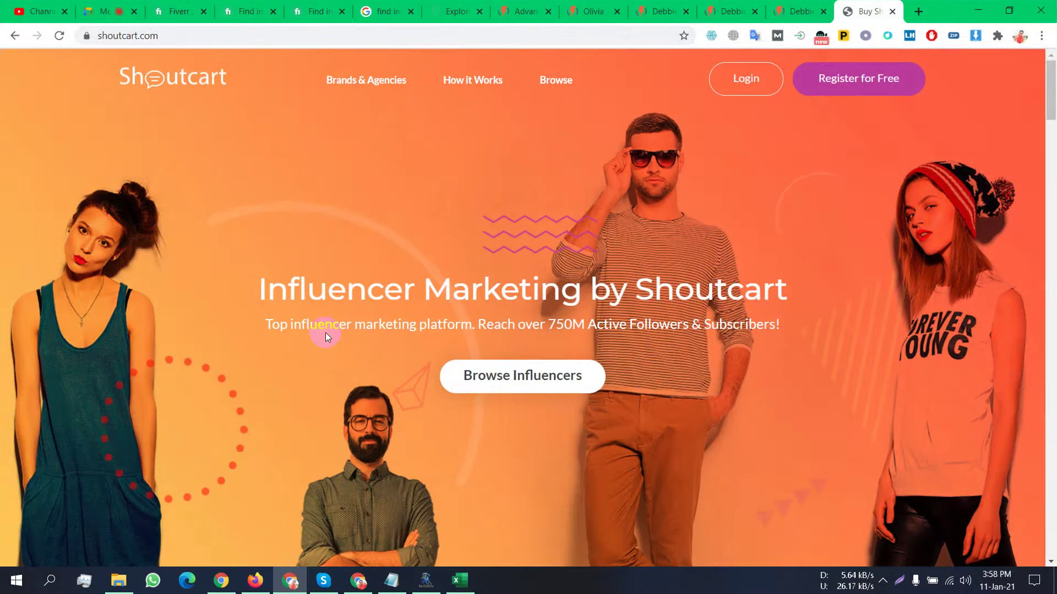
# Step: Return to the Piwox search results for Beauty influencers in the United States and review the account cards down to the page navigation
pyautogui.click(735, 7)
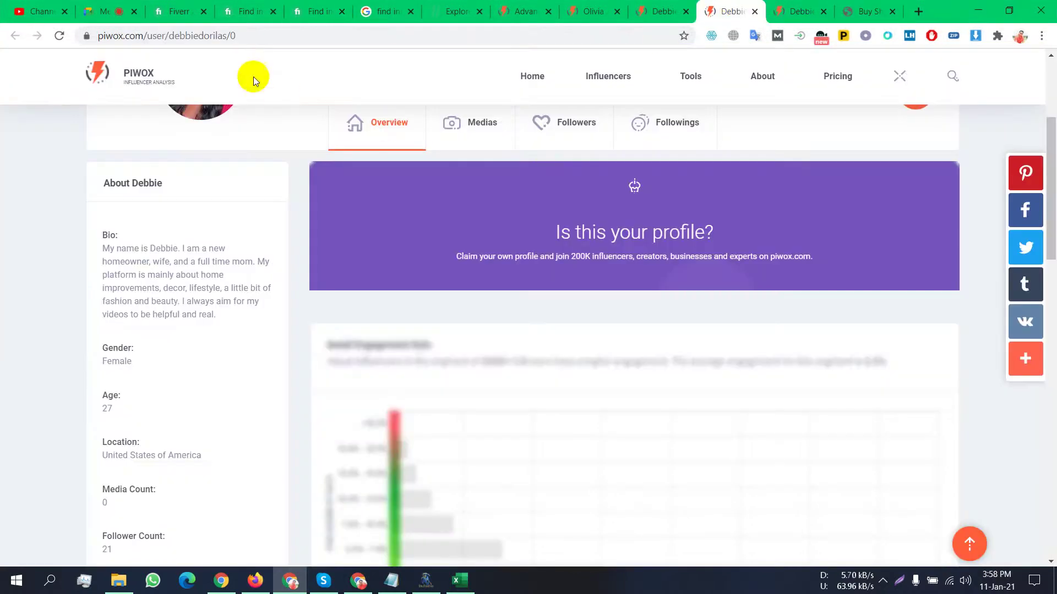
pyautogui.click(573, 11)
pyautogui.click(493, 8)
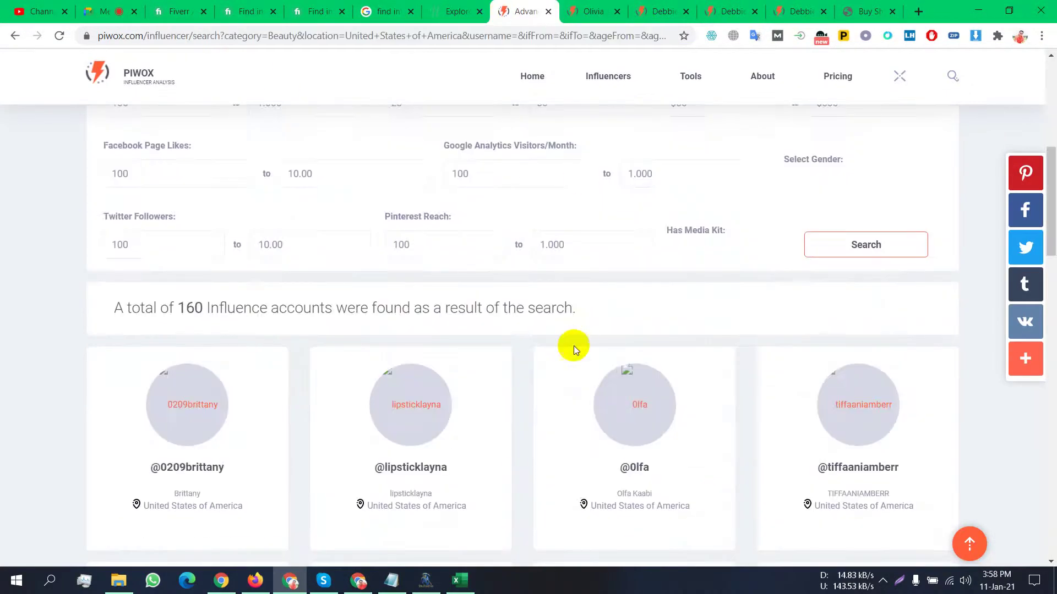
pyautogui.scroll(-20, 573, 353)
pyautogui.scroll(-2, 570, 380)
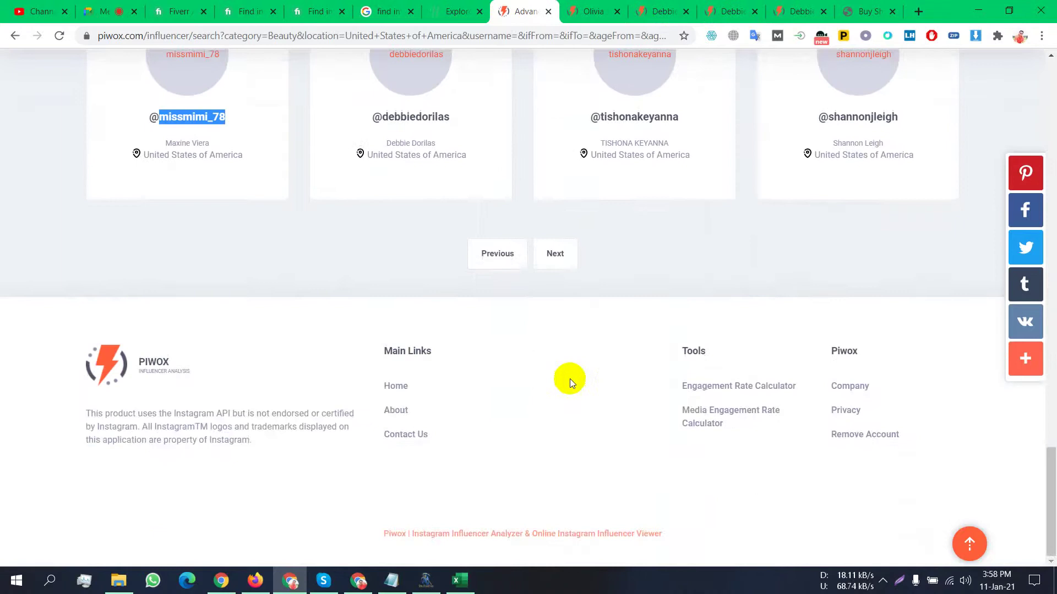
pyautogui.scroll(6, 570, 379)
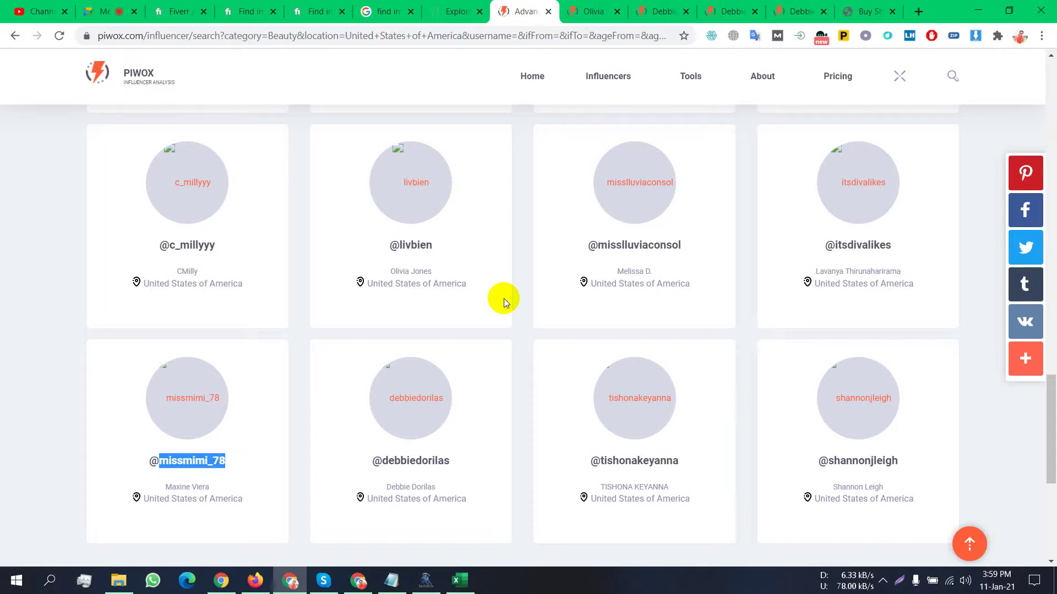
pyautogui.scroll(-4, 503, 298)
pyautogui.click(560, 403)
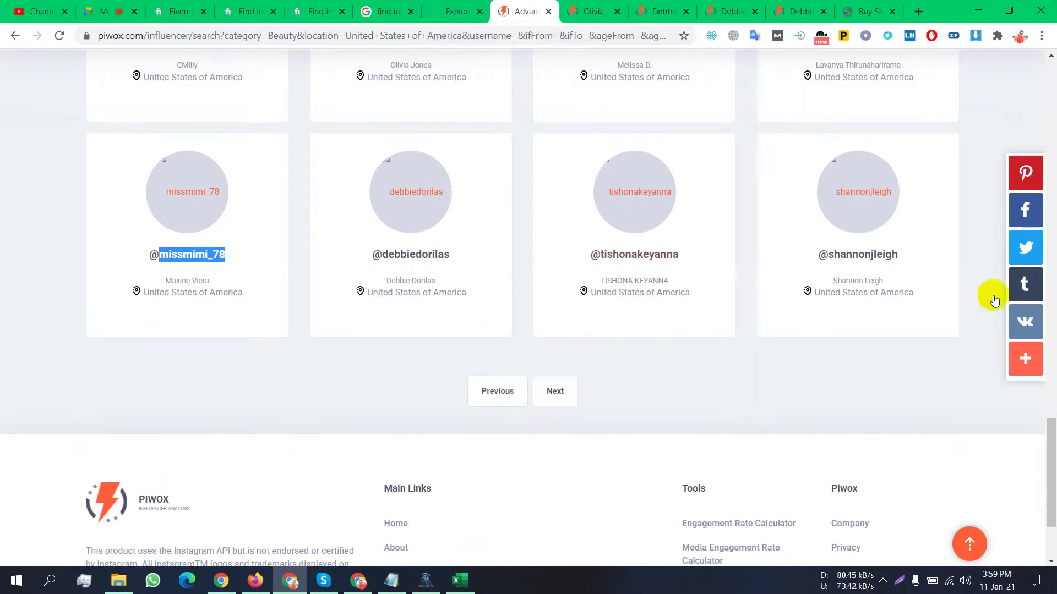
# Step: Switch to Heepsy, open the displayed hairdresser's linked Instagram profile and check its header and follower details
pyautogui.click(468, 20)
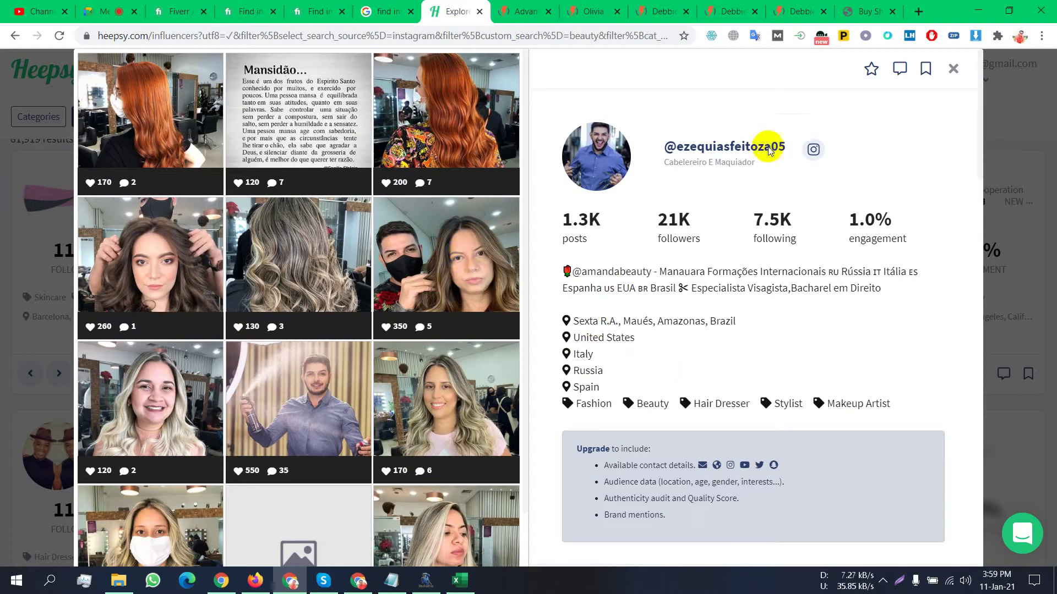
pyautogui.click(814, 148)
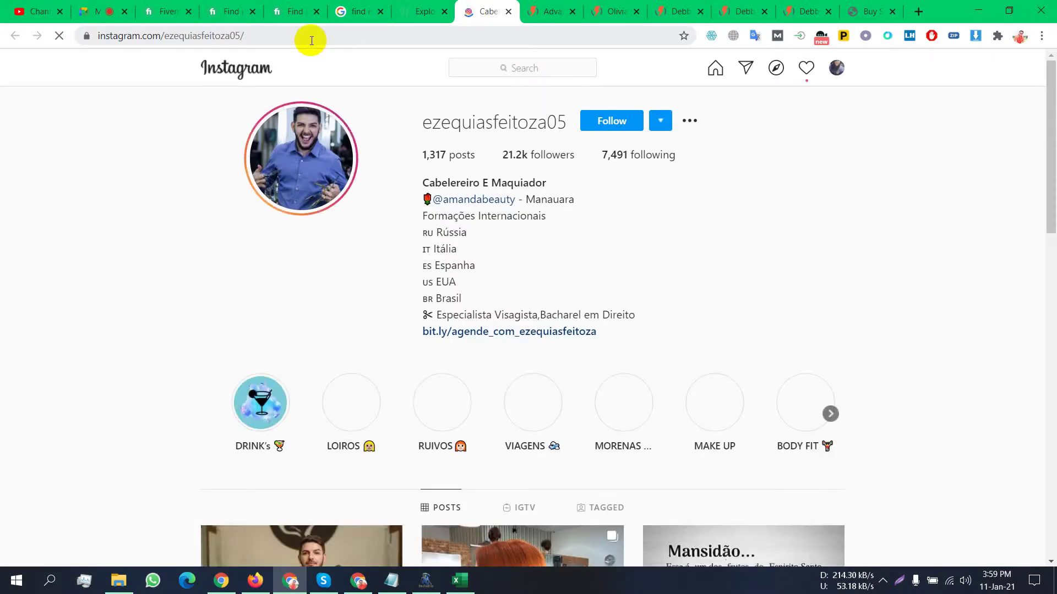
pyautogui.scroll(-5, 491, 222)
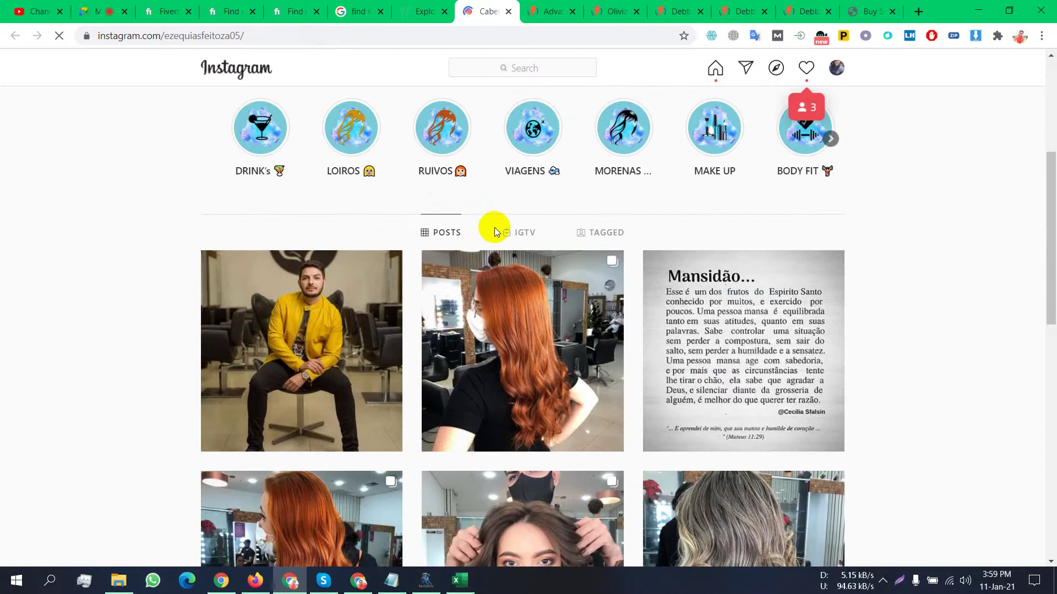
pyautogui.scroll(5, 494, 227)
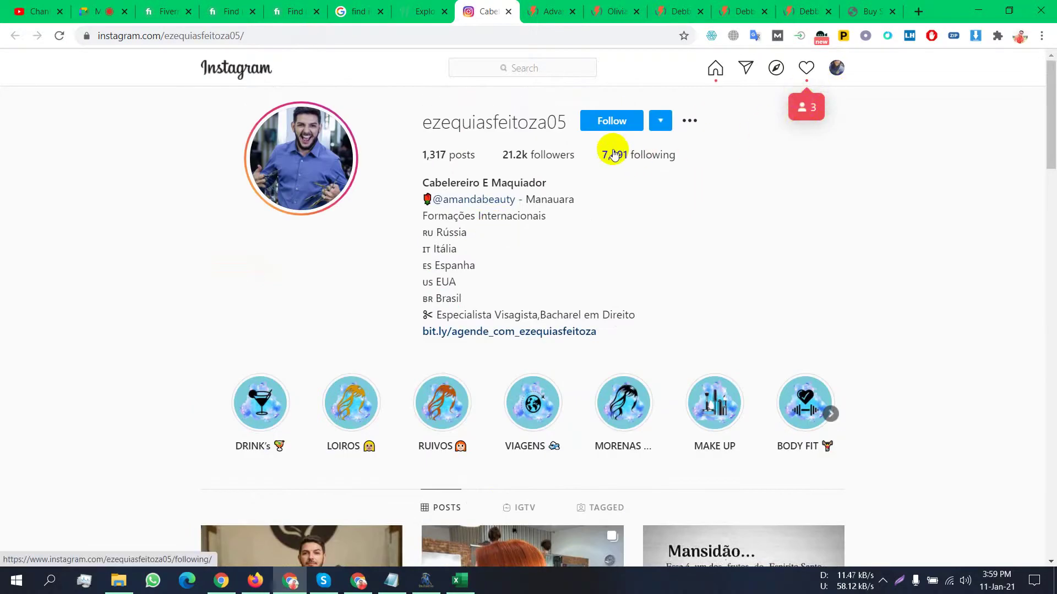
# Step: Examine the story highlights and the grid of posts on the hairdresser's Instagram profile
pyautogui.scroll(-4, 410, 278)
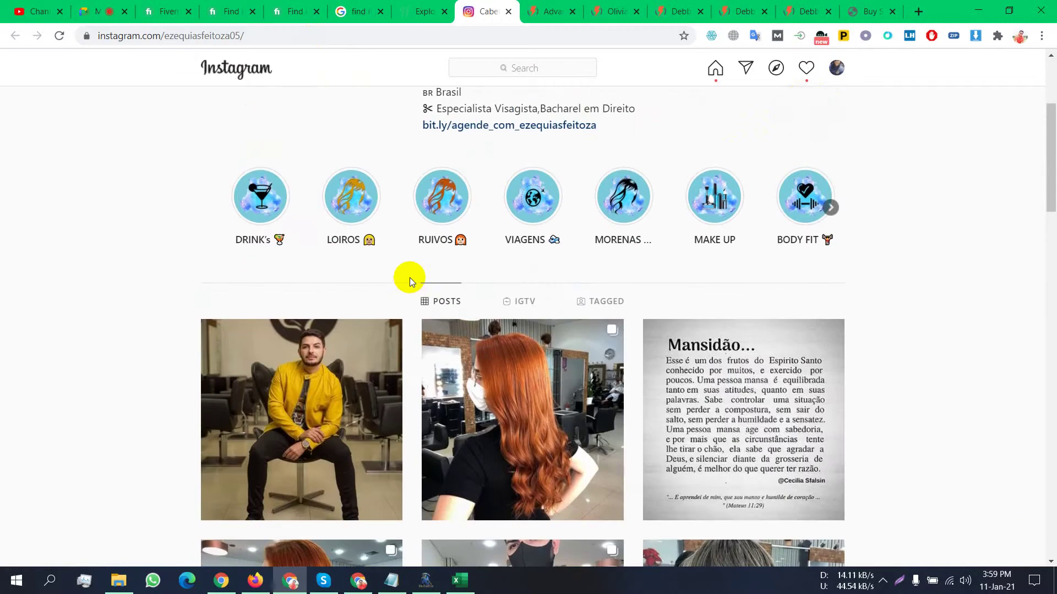
pyautogui.scroll(-1, 409, 277)
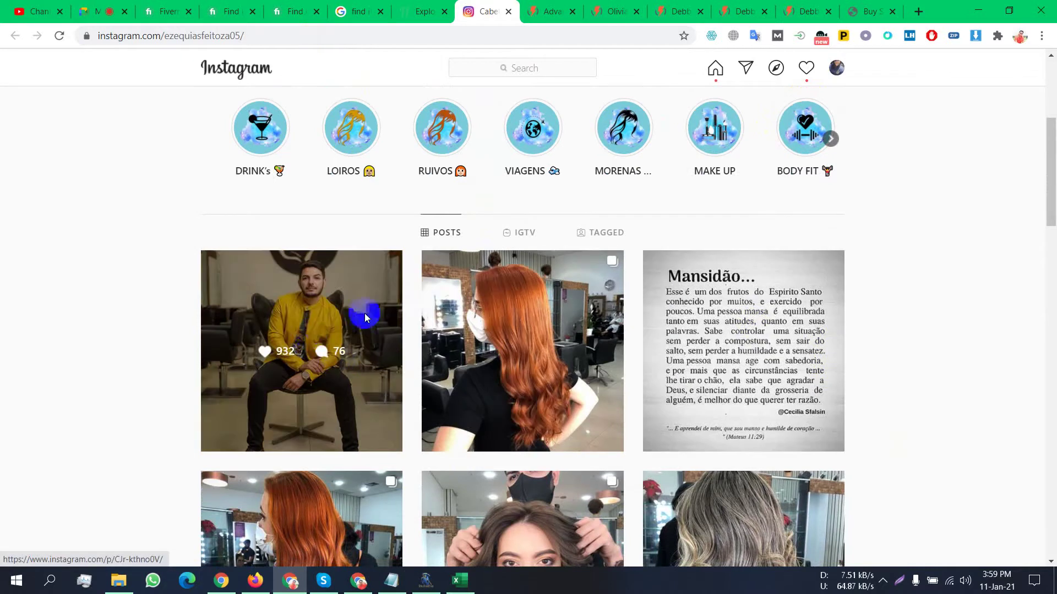
pyautogui.scroll(-4, 462, 338)
pyautogui.scroll(-5, 462, 338)
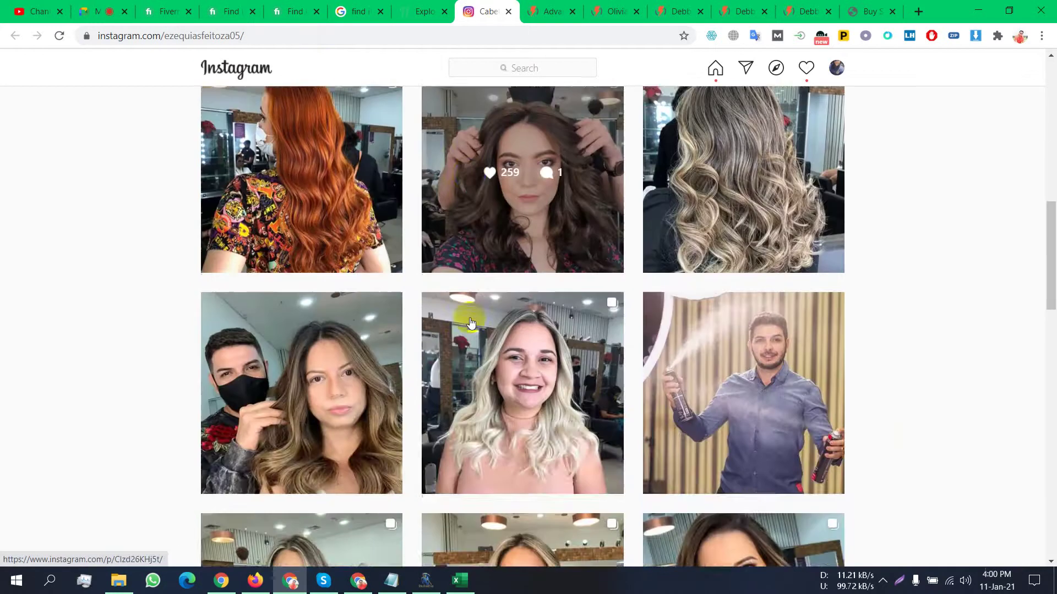
pyautogui.click(471, 322)
pyautogui.scroll(-7, 471, 322)
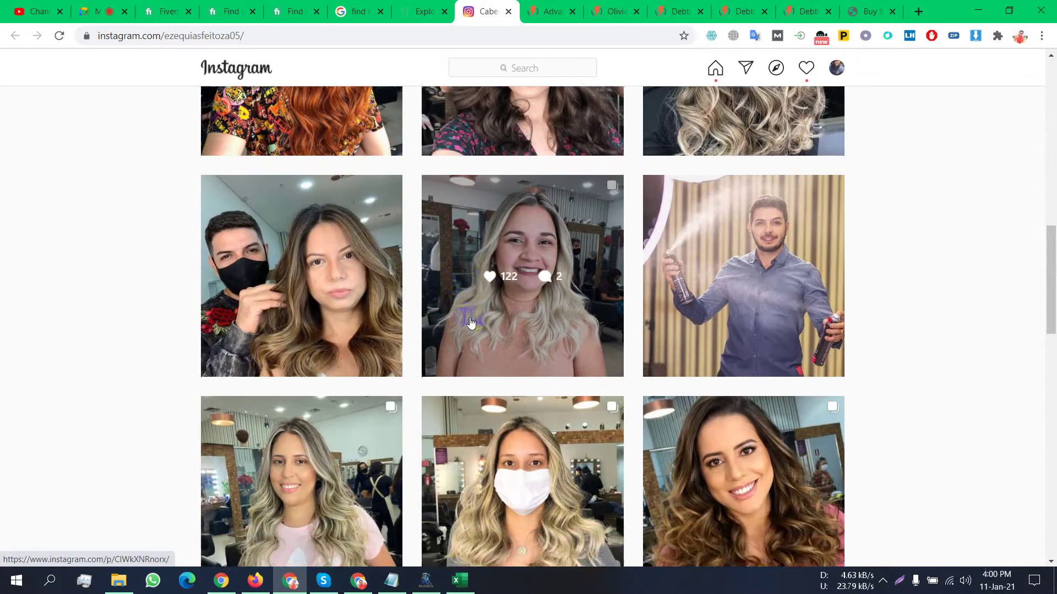
pyautogui.scroll(4, 470, 322)
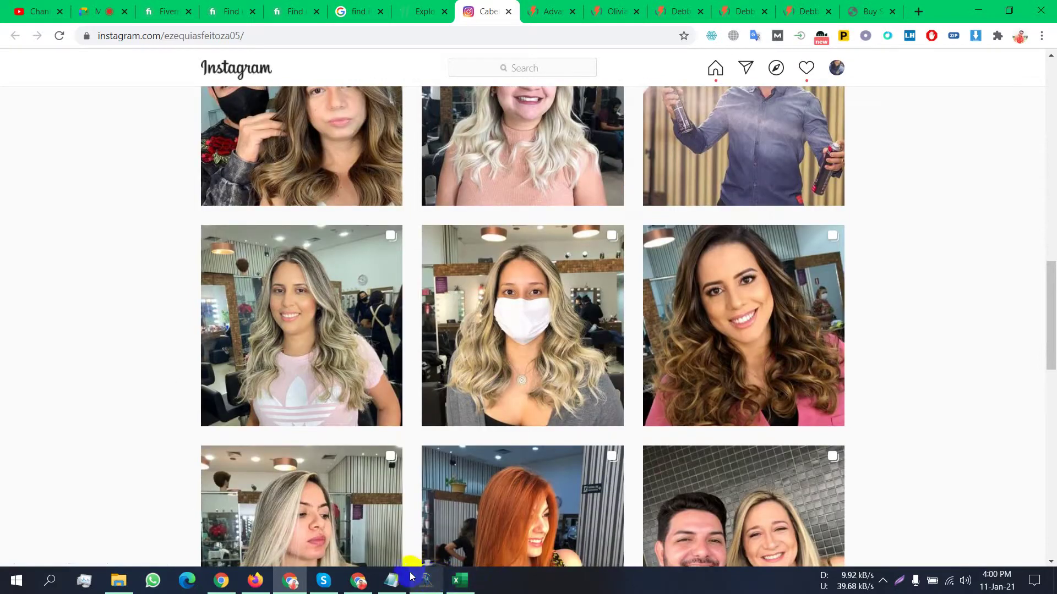
pyautogui.scroll(8, 954, 506)
pyautogui.scroll(4, 955, 520)
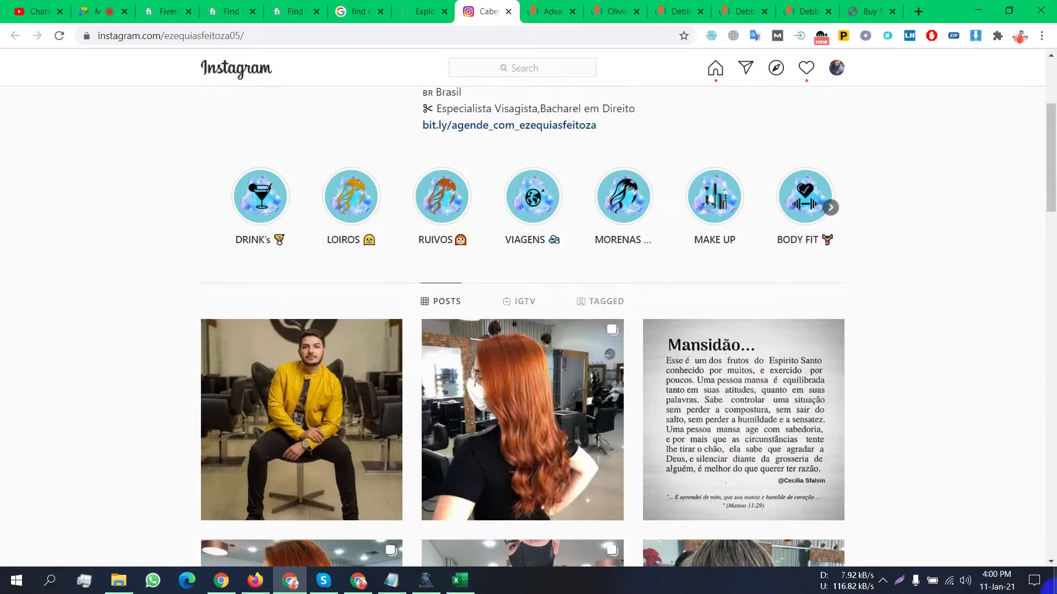
pyautogui.click(370, 581)
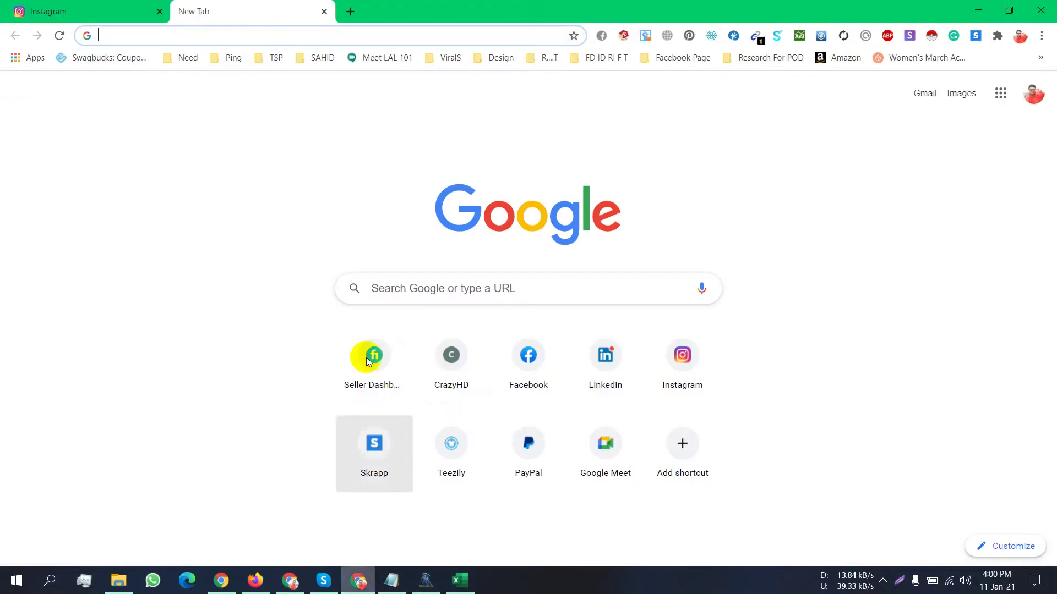
pyautogui.click(292, 581)
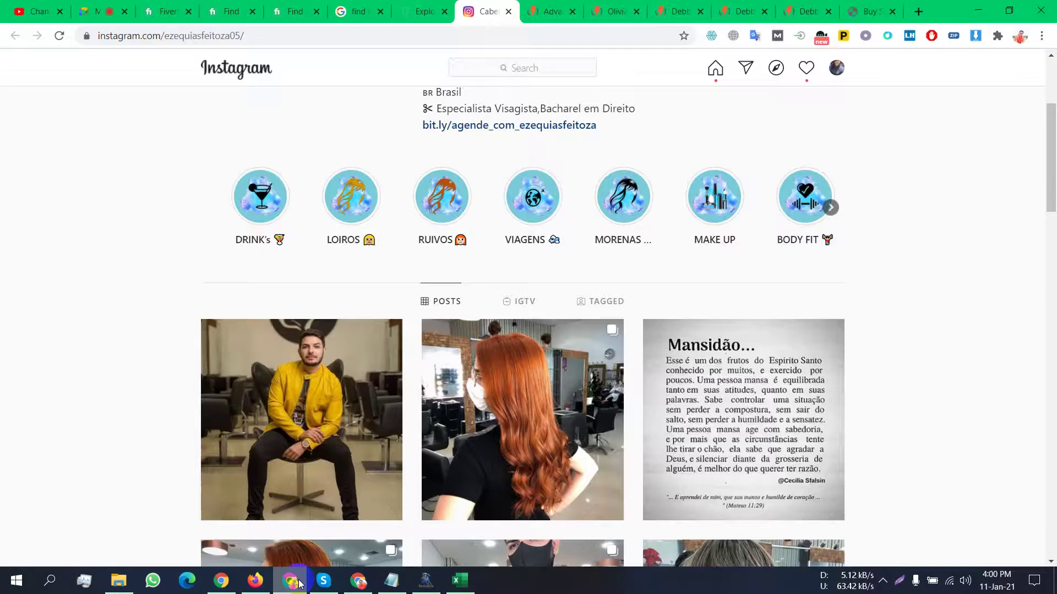
# Step: Switch to the Google Meet call and toggle the microphone
pyautogui.click(102, 11)
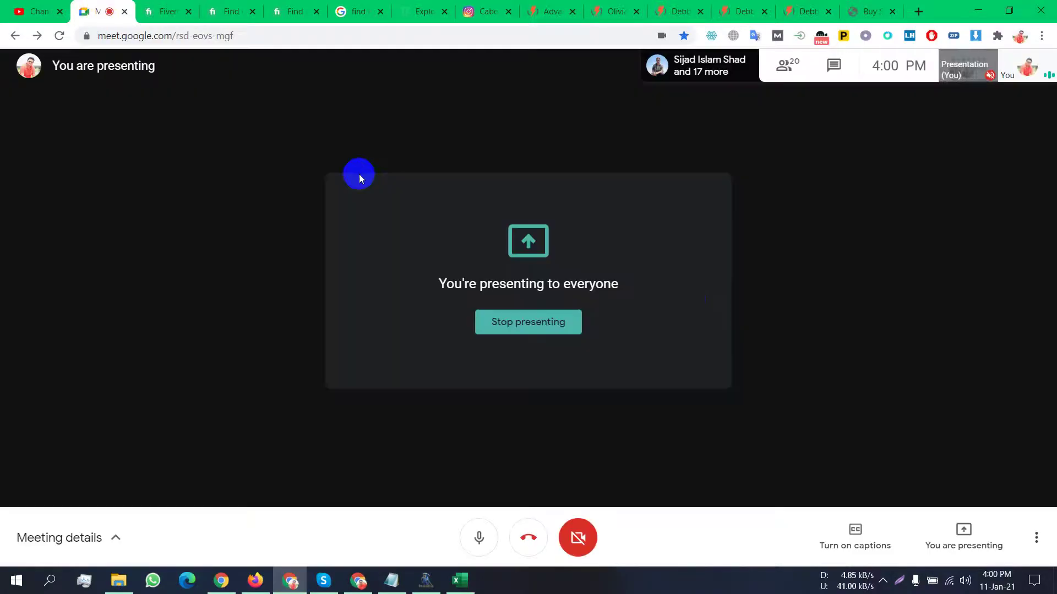
pyautogui.click(479, 538)
pyautogui.click(884, 582)
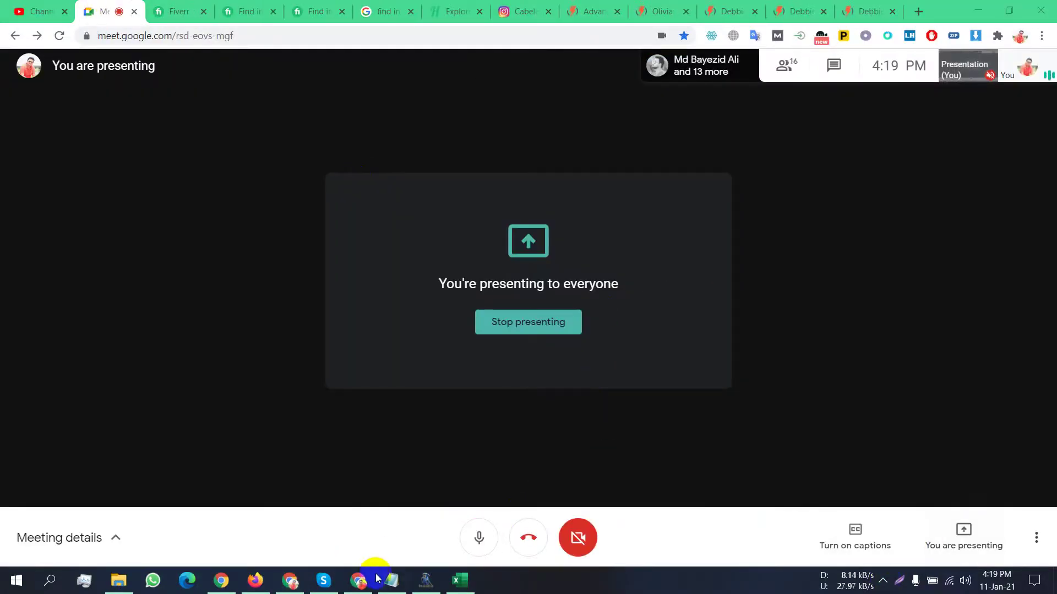
# Step: Go to the Fiverr gig page about finding Instagram influencers and search Fiverr services for "email list"
pyautogui.click(365, 581)
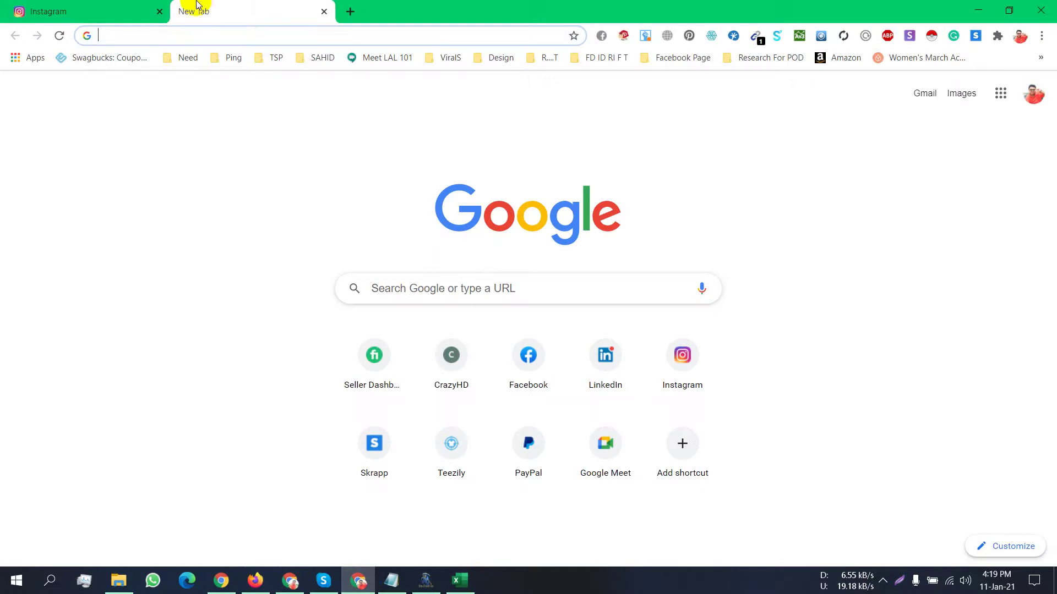
pyautogui.click(292, 584)
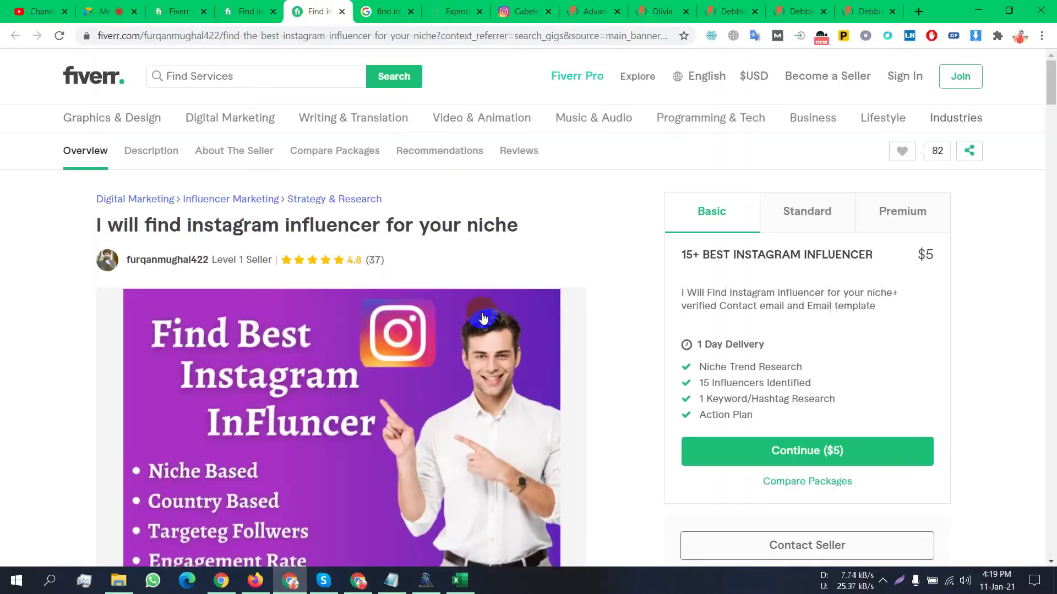
pyautogui.click(237, 72)
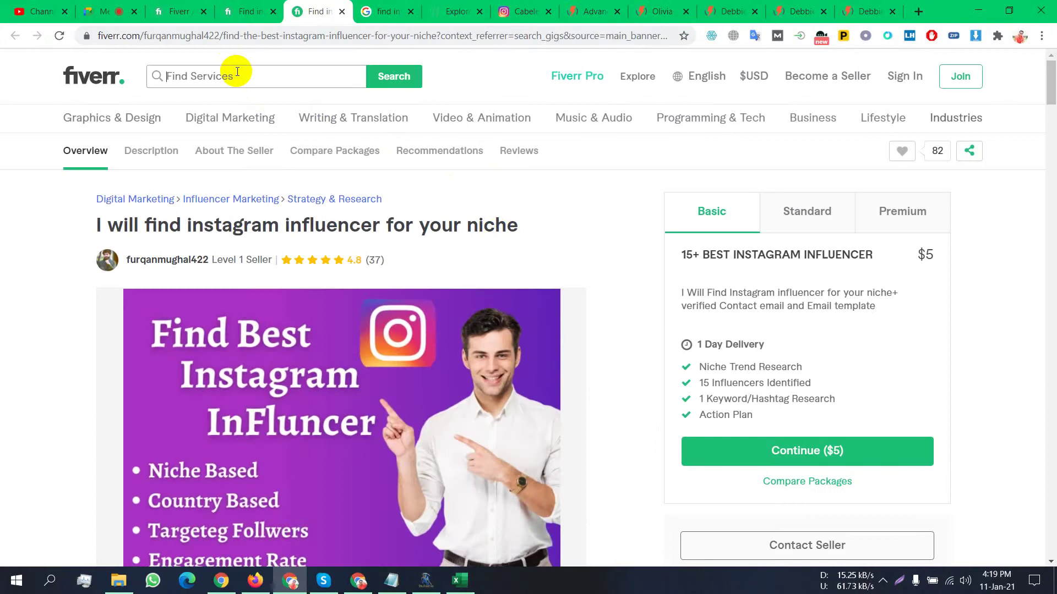
pyautogui.write('e')
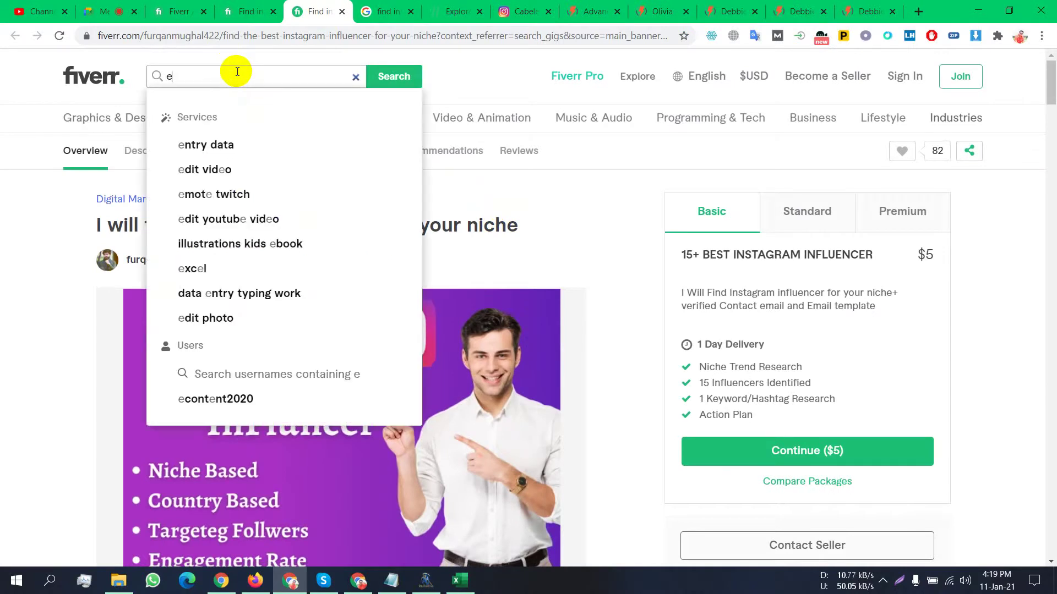
pyautogui.write('mil')
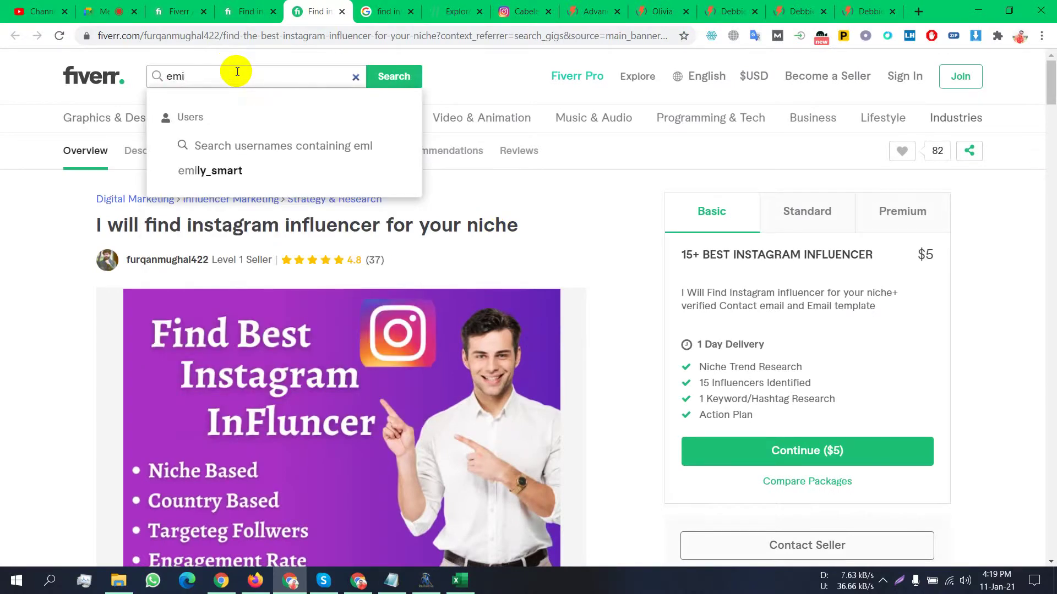
pyautogui.write('m')
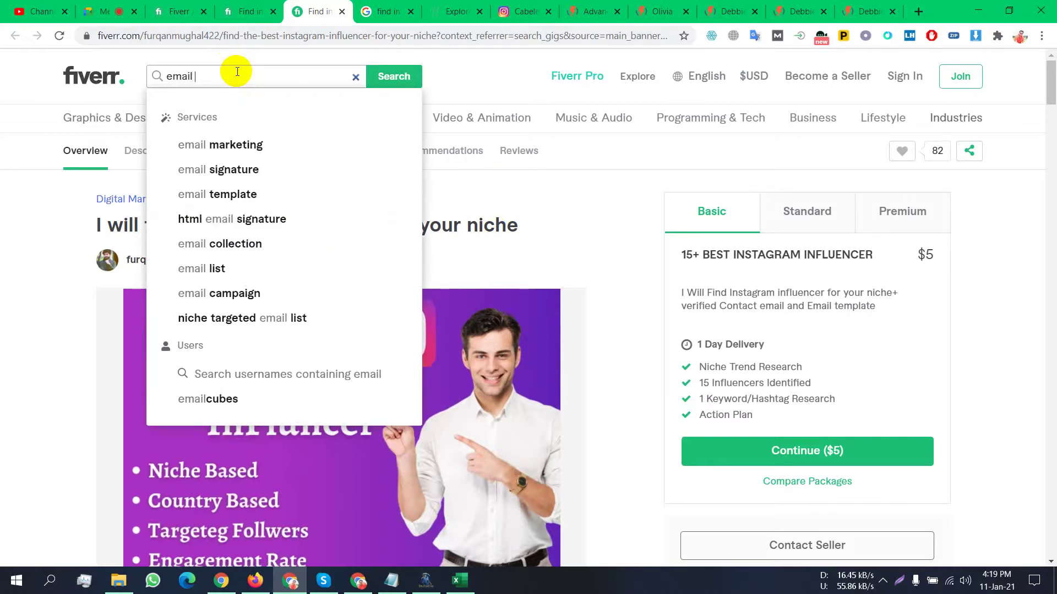
pyautogui.write('list')
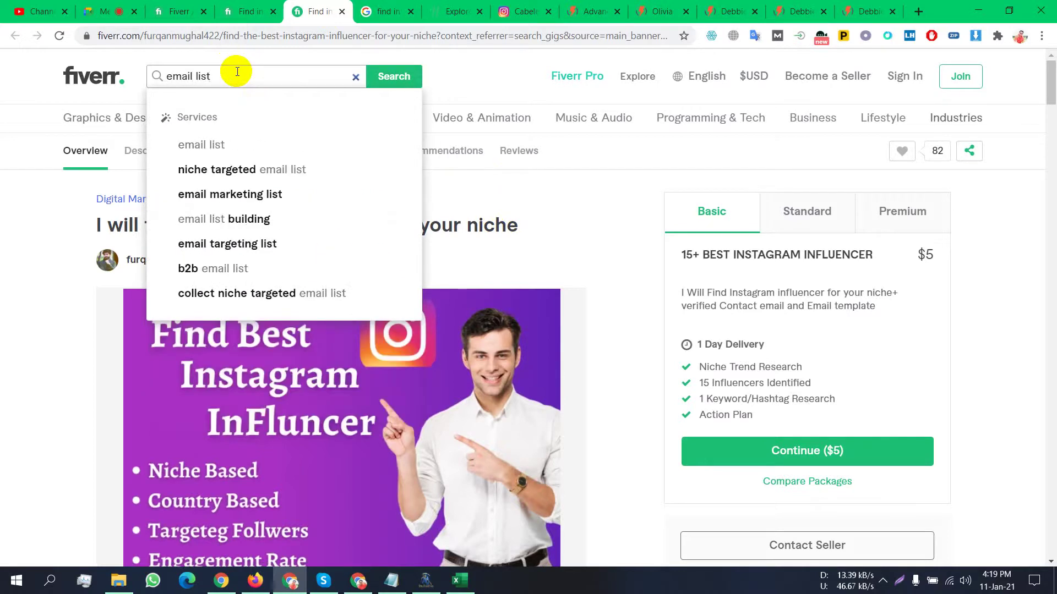
pyautogui.click(266, 145)
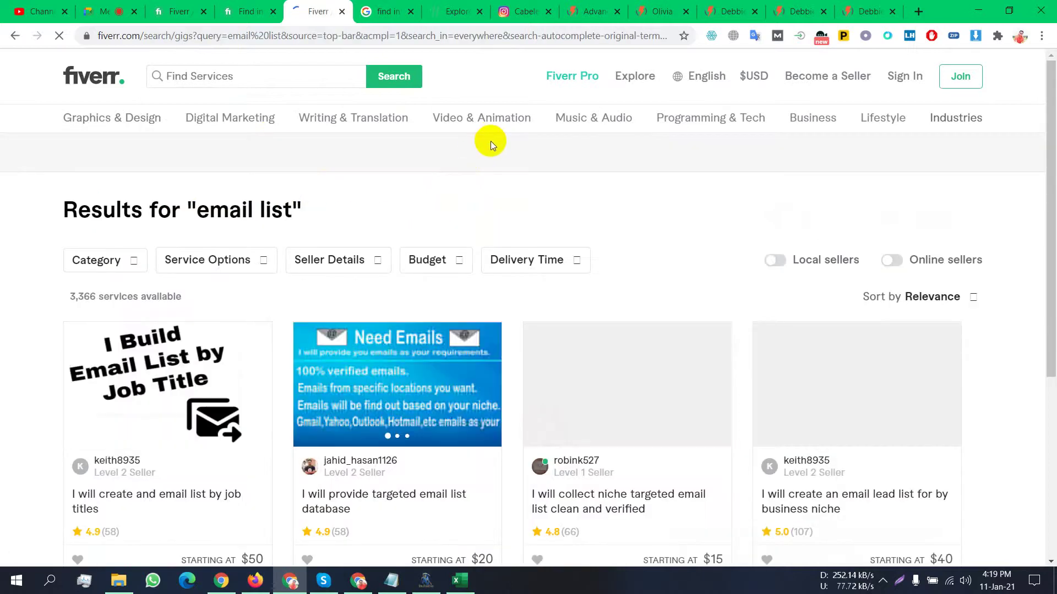
# Step: Examine the Fiverr "email list" results, comparing the gigs' titles, seller levels, ratings and starting prices
pyautogui.scroll(-3, 332, 287)
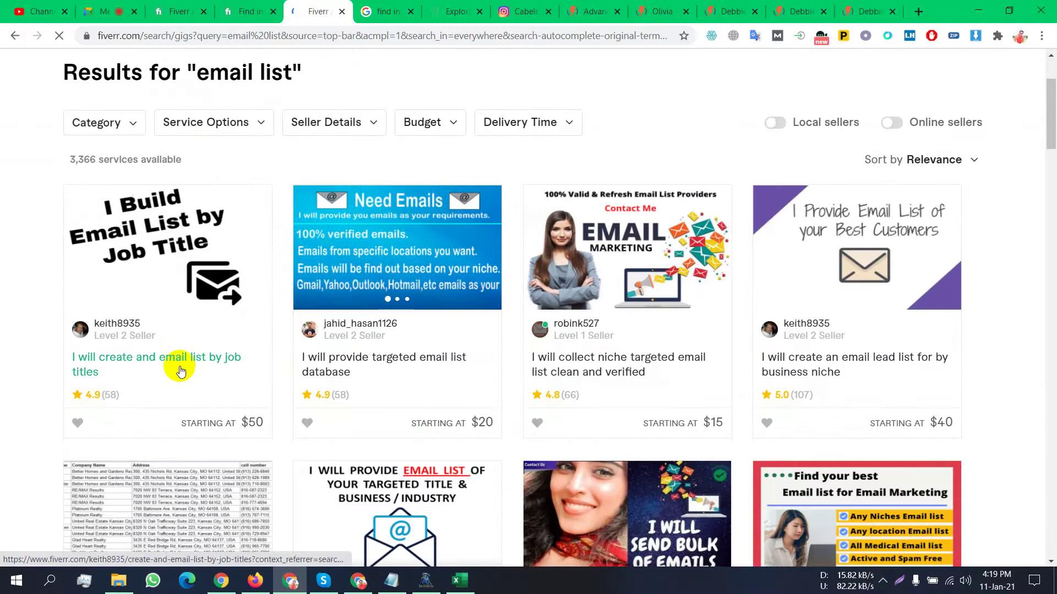
pyautogui.scroll(-1, 457, 413)
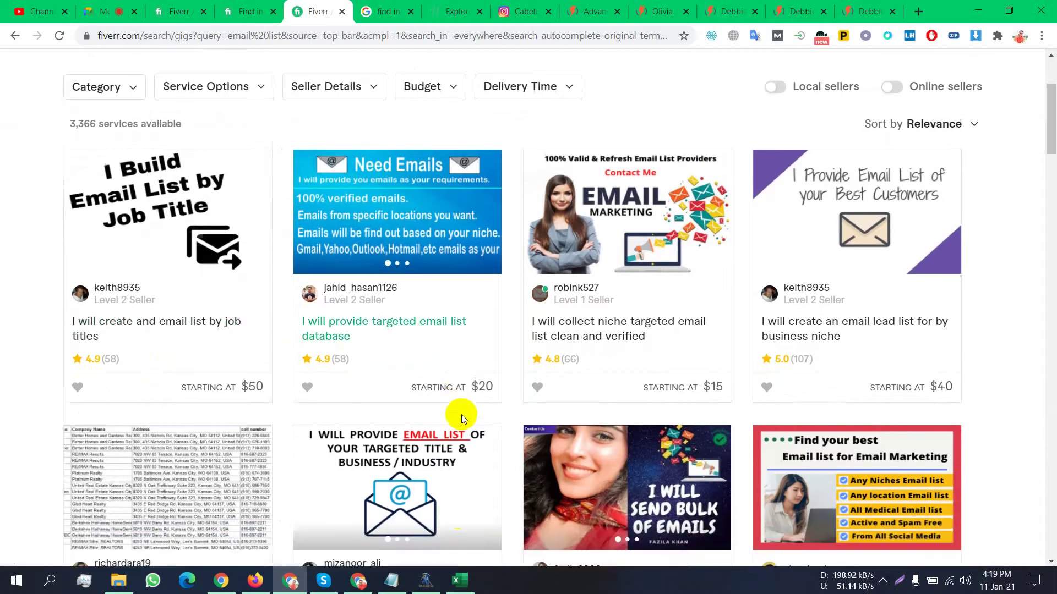
pyautogui.scroll(-5, 462, 414)
pyautogui.scroll(7, 461, 414)
pyautogui.scroll(-3, 461, 415)
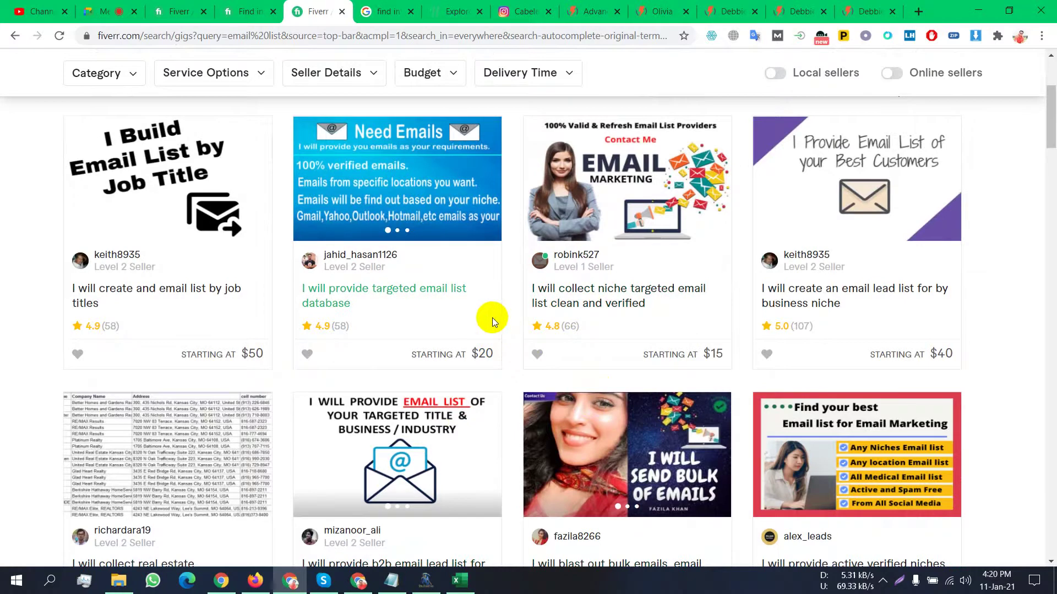
pyautogui.scroll(-2, 493, 321)
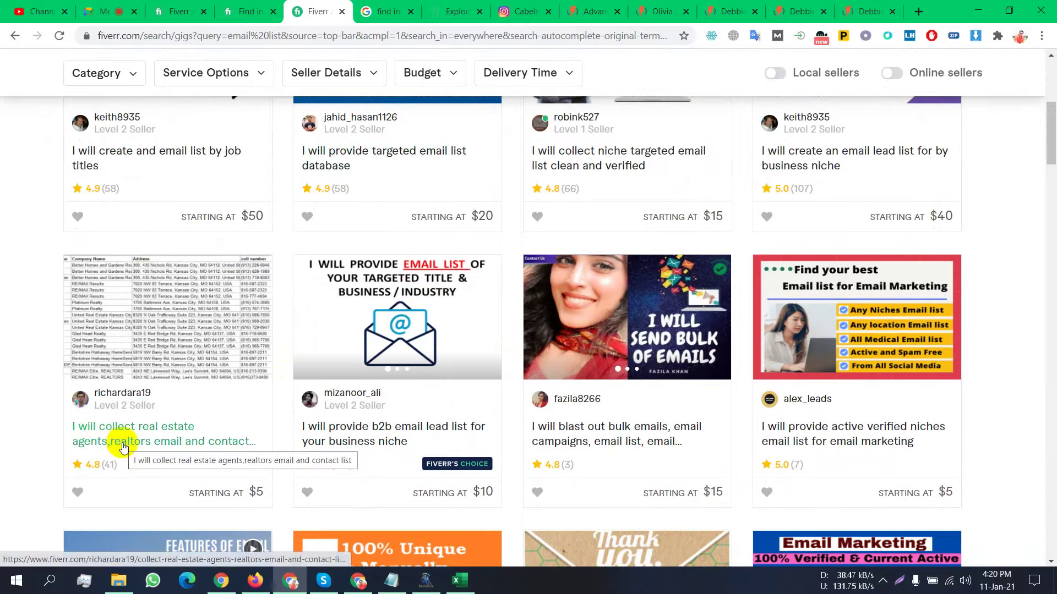
pyautogui.scroll(3, 126, 446)
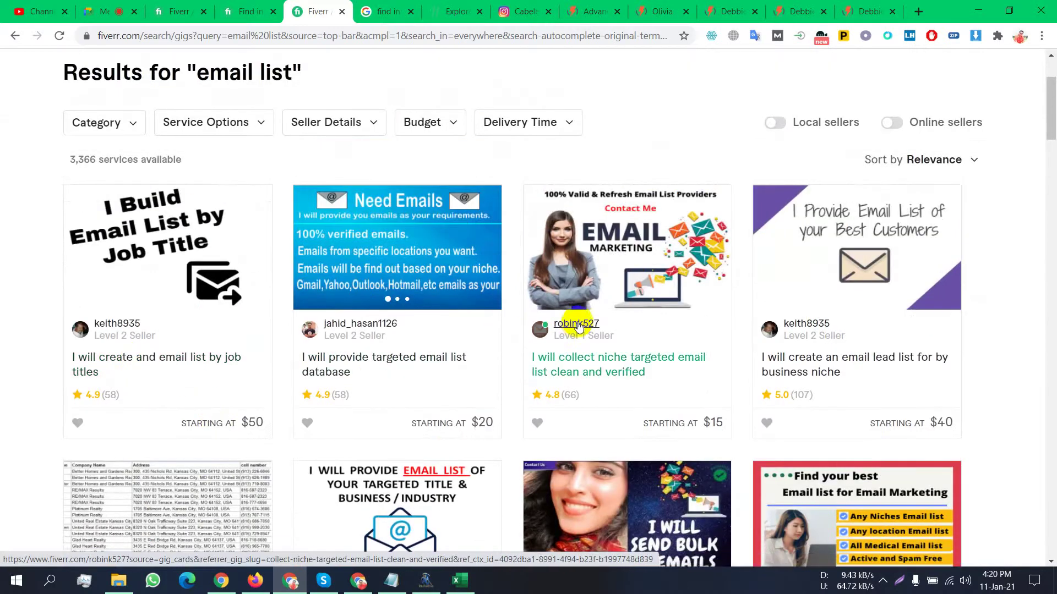
pyautogui.scroll(2, 556, 302)
pyautogui.scroll(-15, 550, 303)
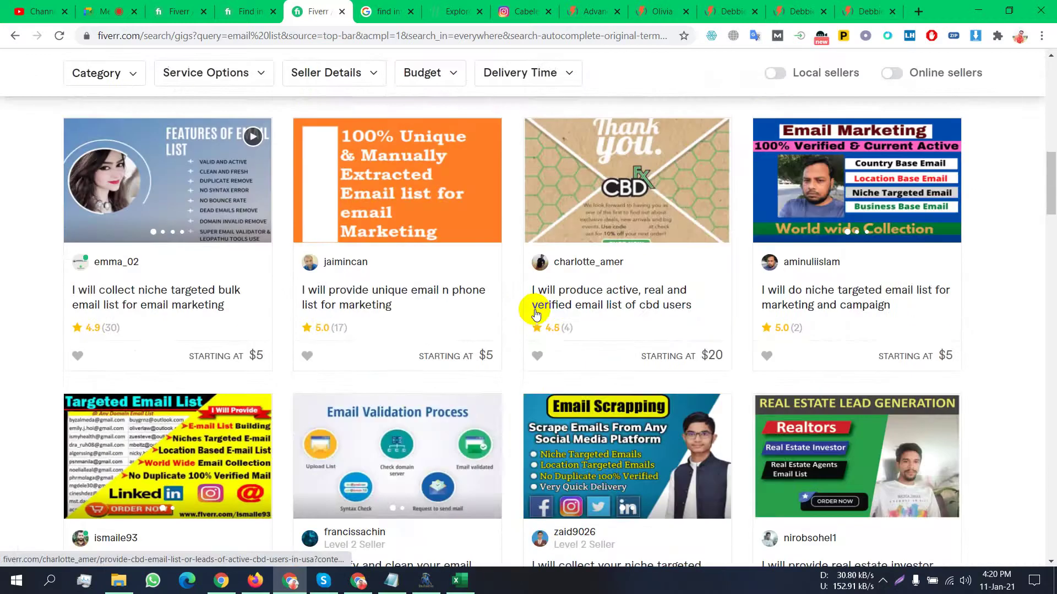
pyautogui.scroll(-5, 532, 308)
pyautogui.scroll(1, 533, 306)
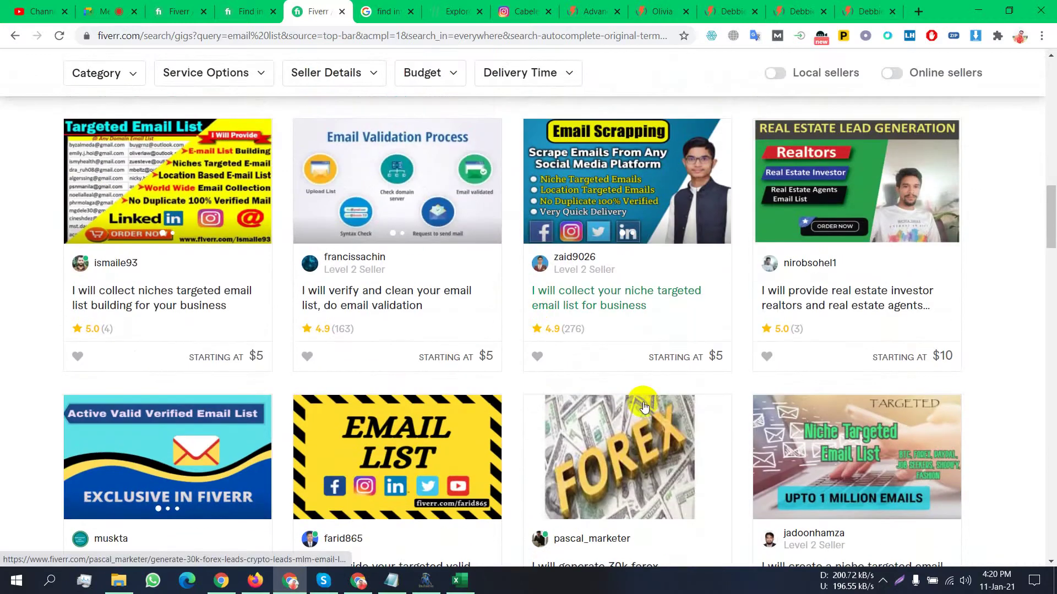
pyautogui.scroll(5, 644, 340)
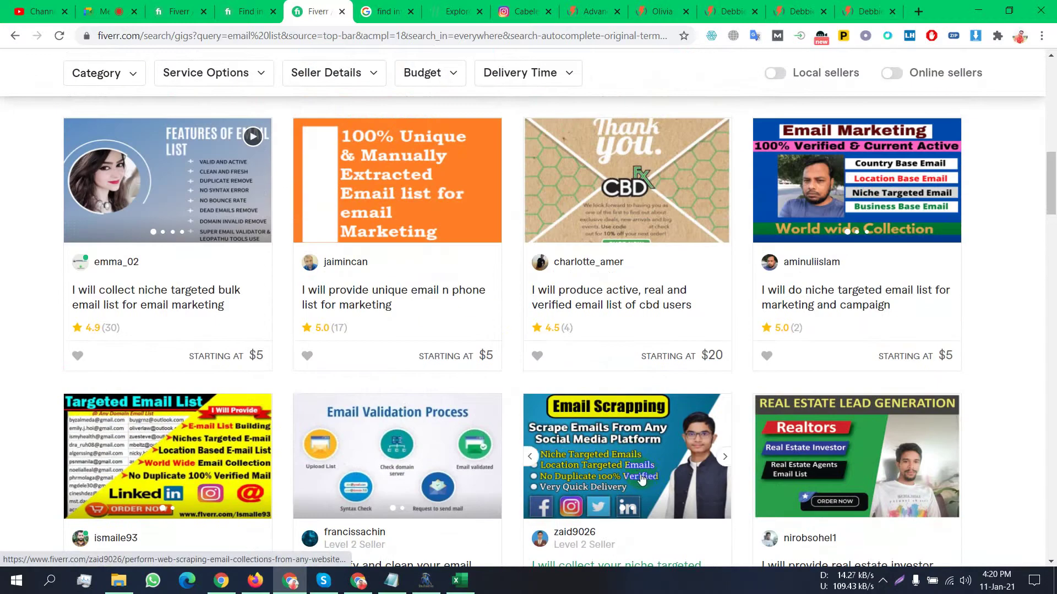
# Step: Browse further down the Fiverr "email list" results, covering targeted lists, email validation and list cleaning gigs
pyautogui.click(621, 402)
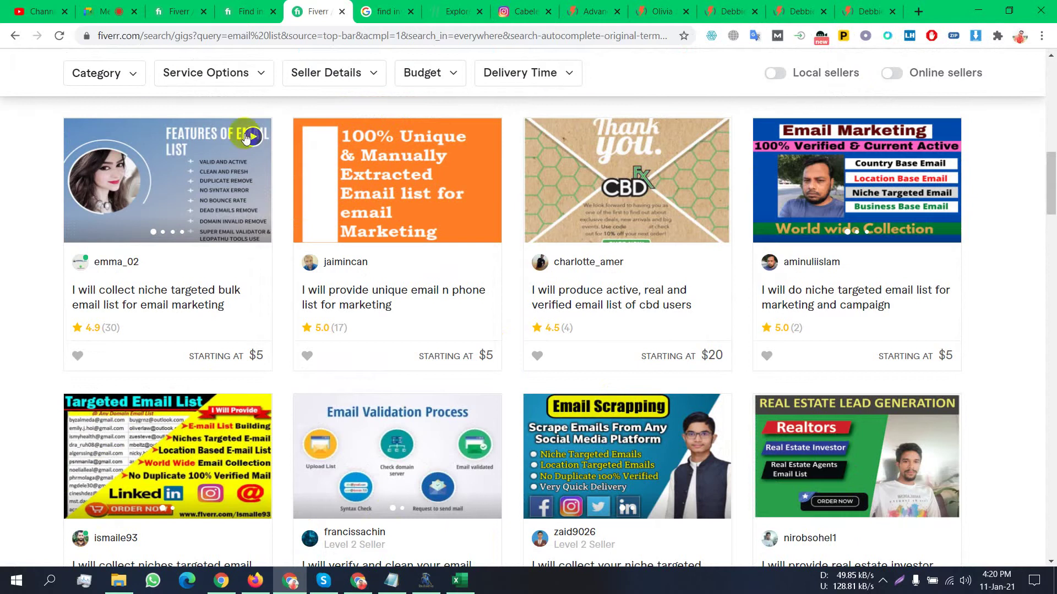
pyautogui.scroll(-15, 246, 137)
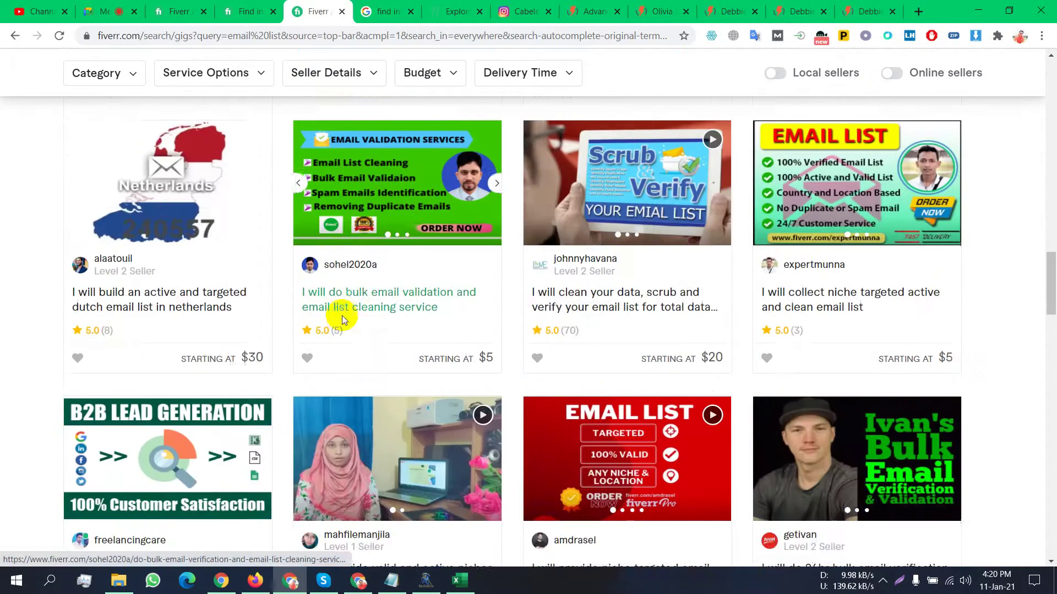
pyautogui.scroll(-5, 343, 320)
pyautogui.scroll(-7, 342, 330)
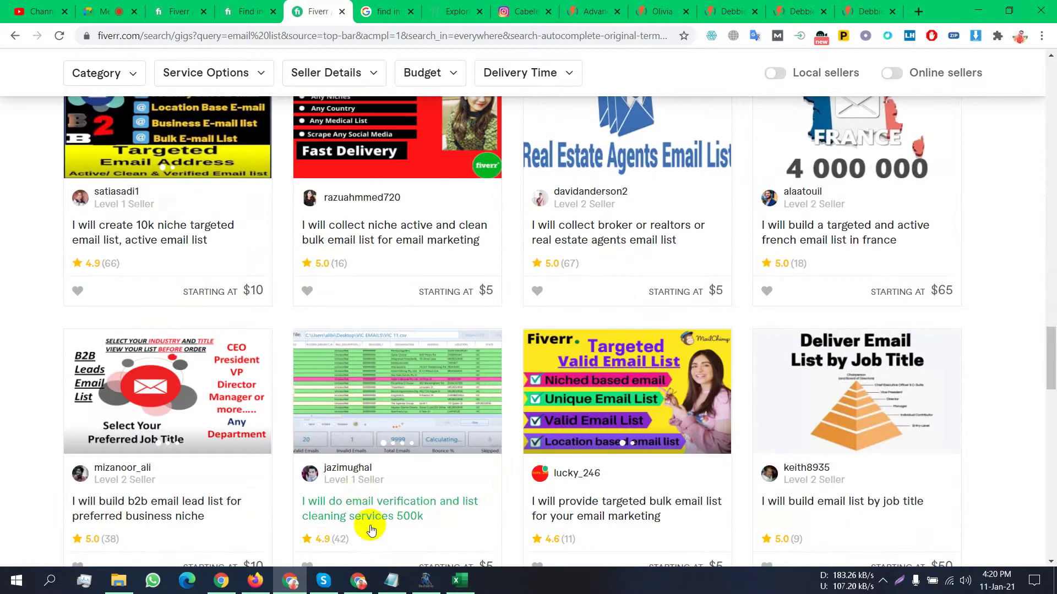
# Step: Check the Google Meet call and switch to the Instagram home feed in the other Chrome window
pyautogui.moveTo(362, 584)
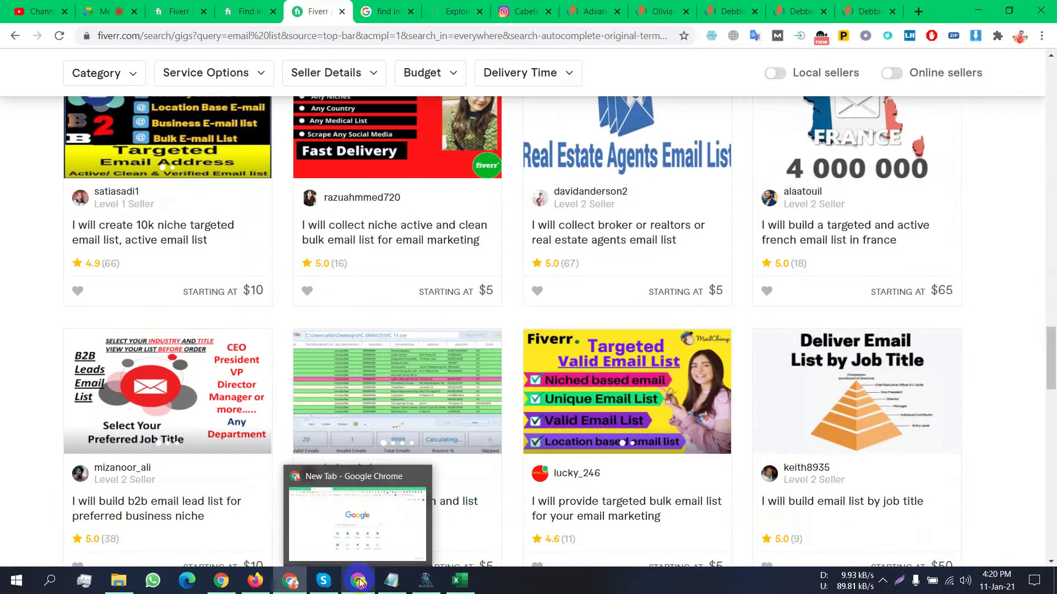
pyautogui.click(104, 11)
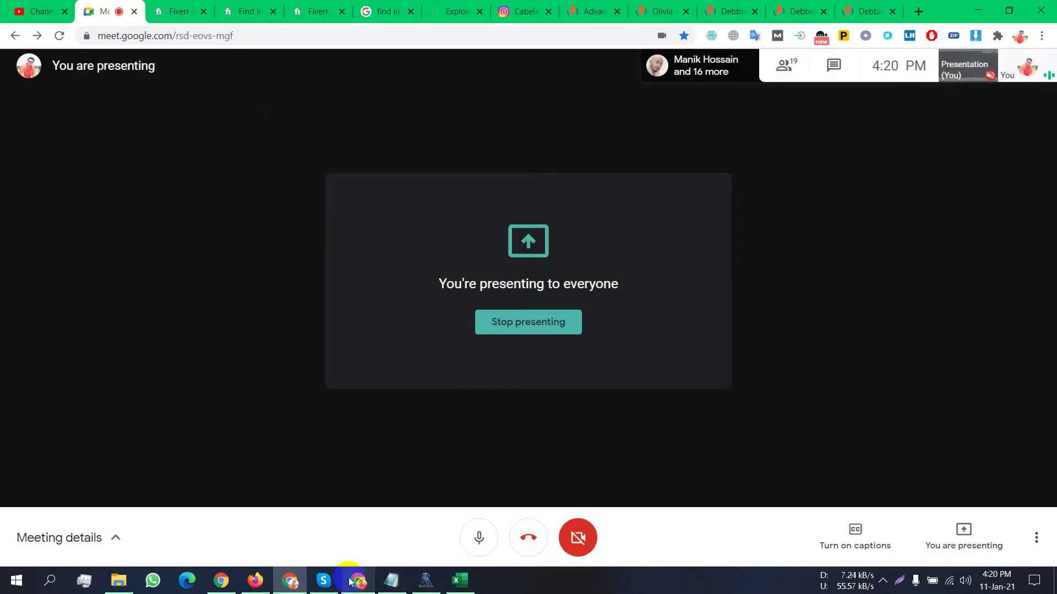
pyautogui.click(350, 582)
pyautogui.click(146, 8)
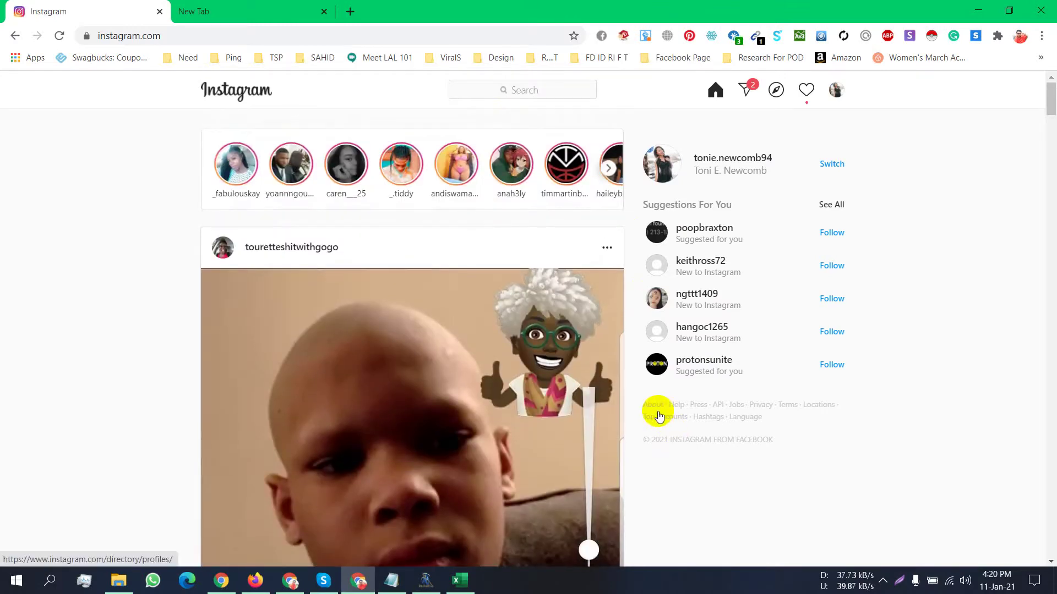
# Step: Look through the posts, captions and comments in the Instagram home feed
pyautogui.scroll(-10, 659, 416)
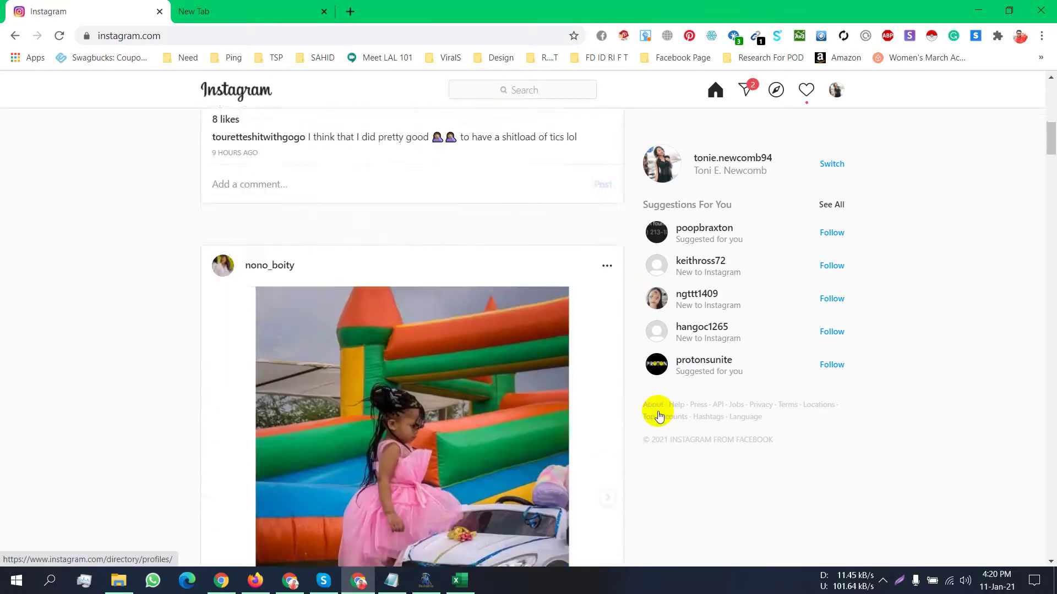
pyautogui.scroll(-10, 658, 416)
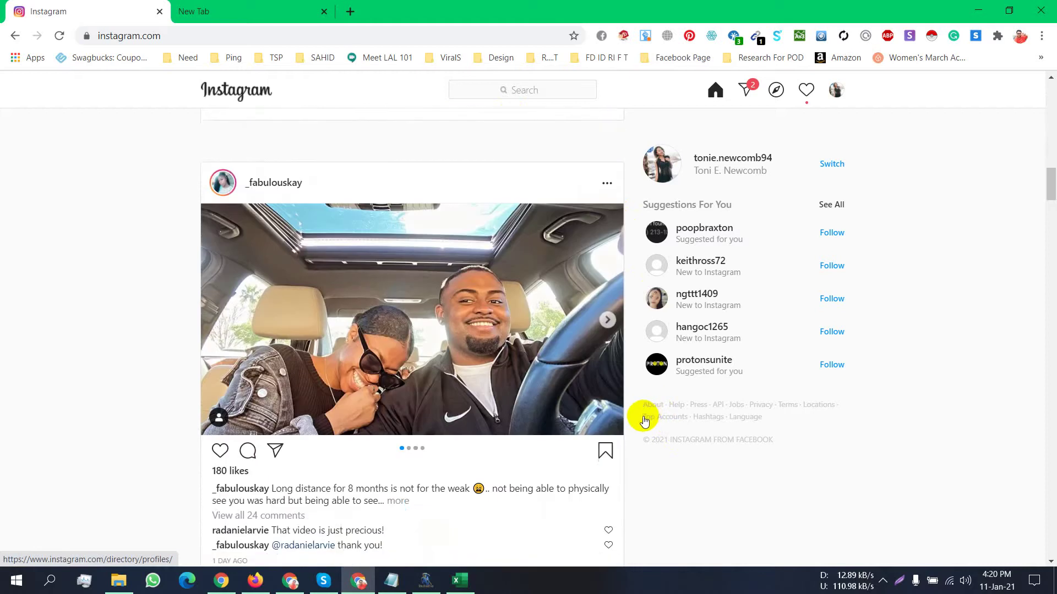
pyautogui.scroll(-4, 643, 419)
pyautogui.scroll(-15, 644, 421)
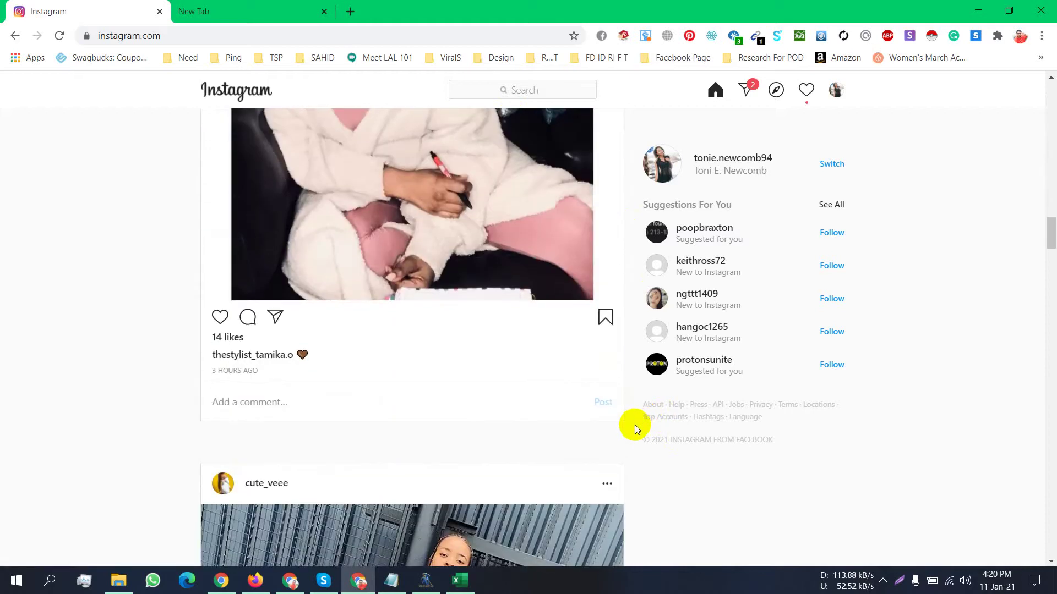
pyautogui.scroll(-20, 635, 425)
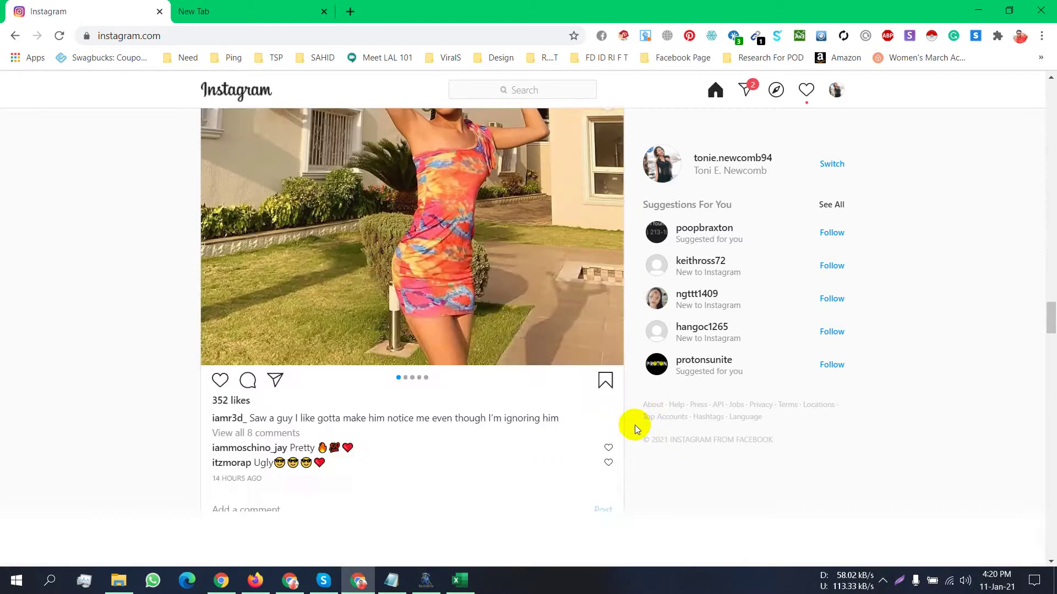
pyautogui.scroll(-1, 635, 425)
pyautogui.scroll(10, 635, 424)
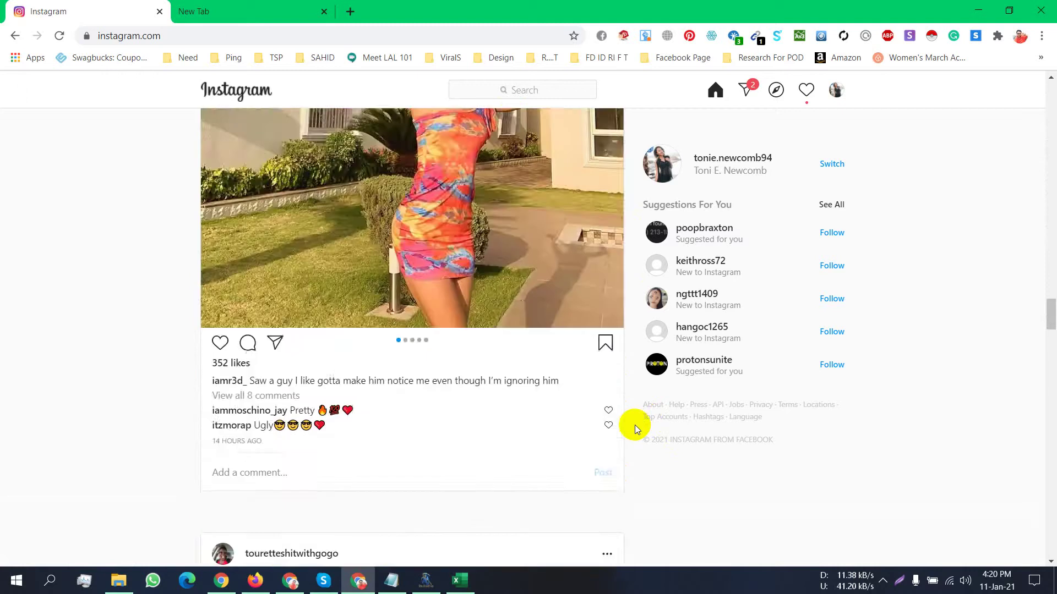
pyautogui.scroll(20, 635, 425)
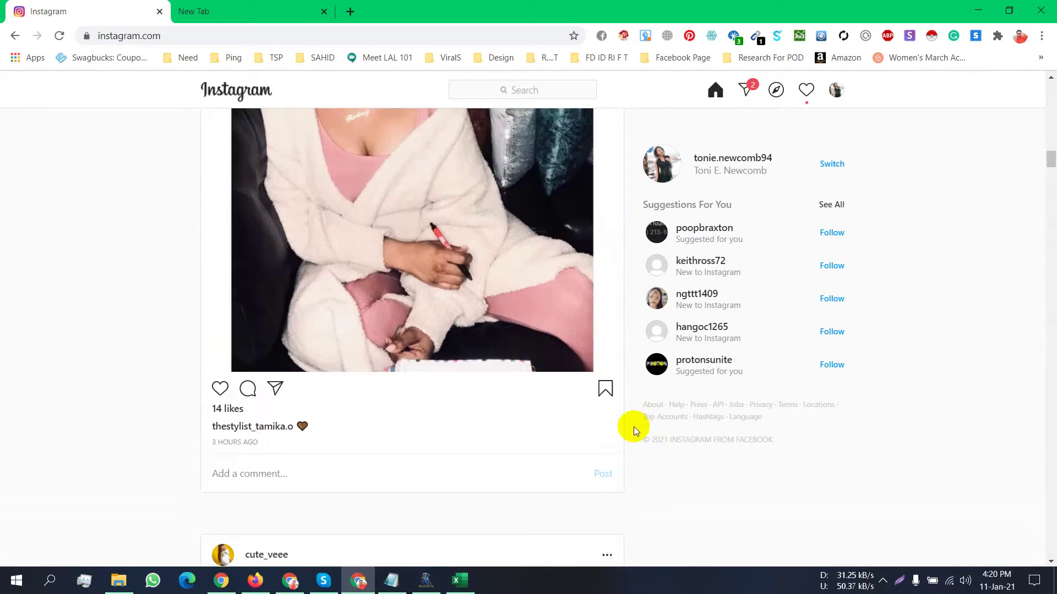
pyautogui.scroll(5, 633, 427)
# Step: Search Instagram for "#democratic", open that hashtag's page and look over its top and most recent posts
pyautogui.click(524, 94)
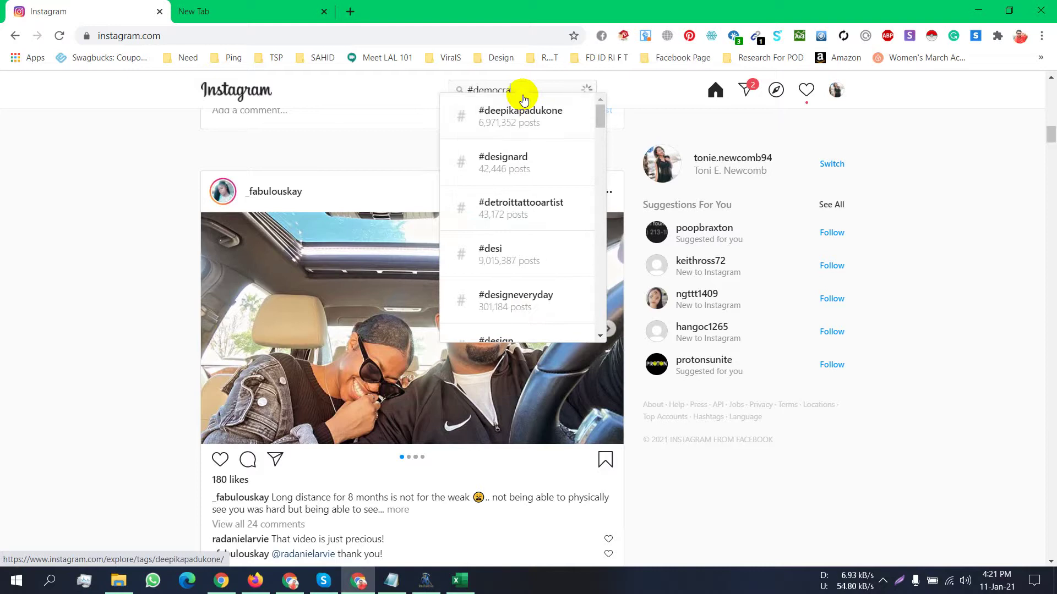
pyautogui.write('t')
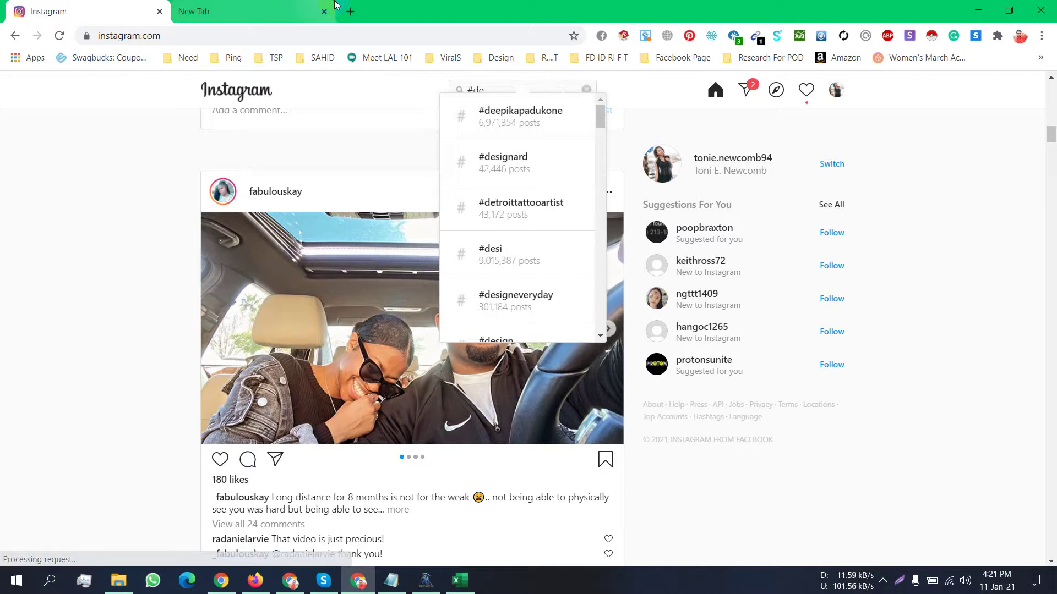
pyautogui.write('mocratic')
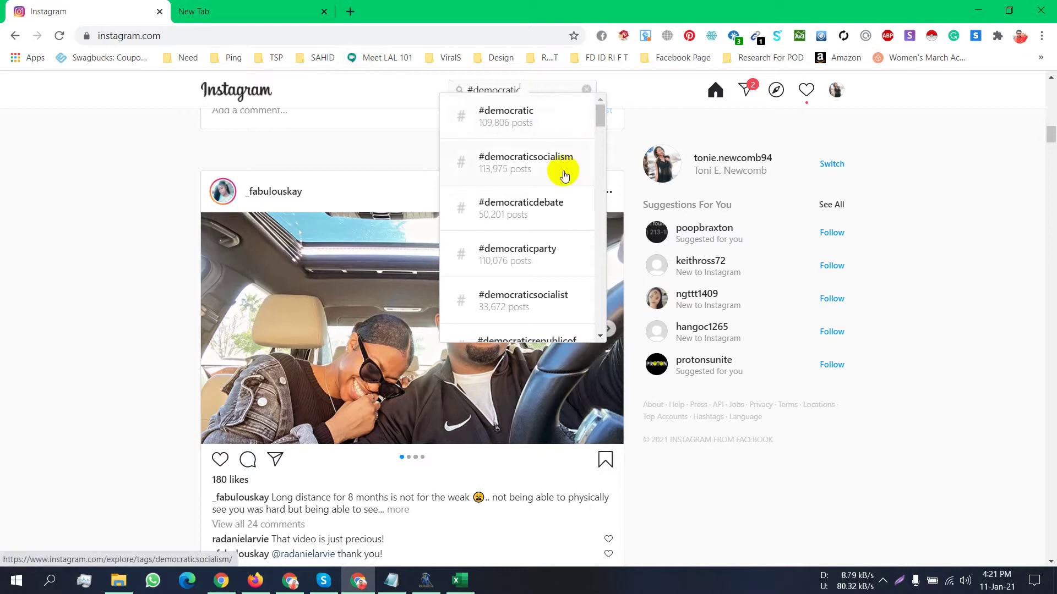
pyautogui.click(544, 116)
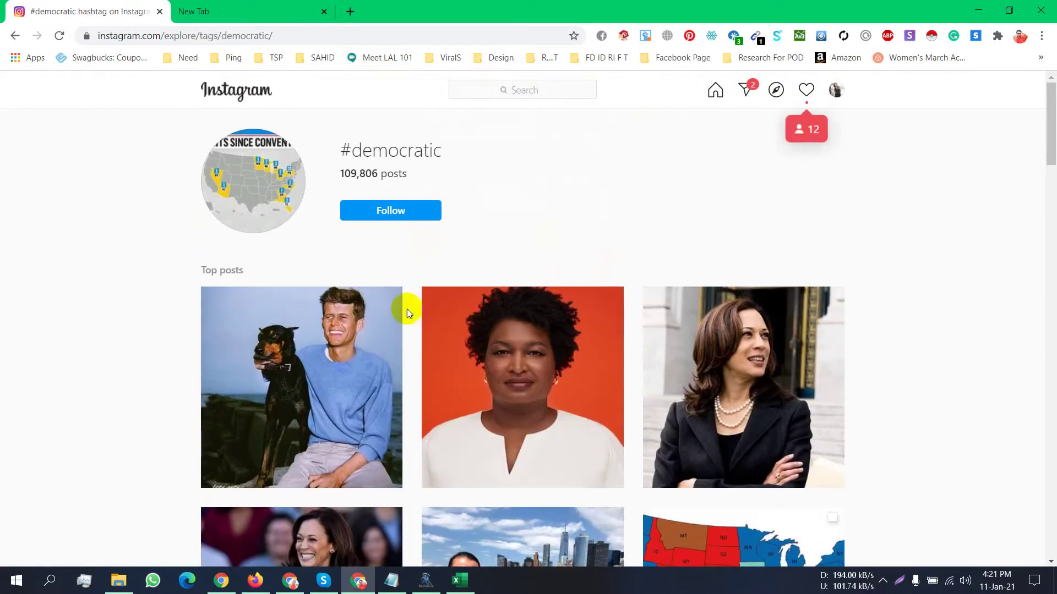
pyautogui.scroll(-8, 406, 308)
pyautogui.scroll(-3, 402, 332)
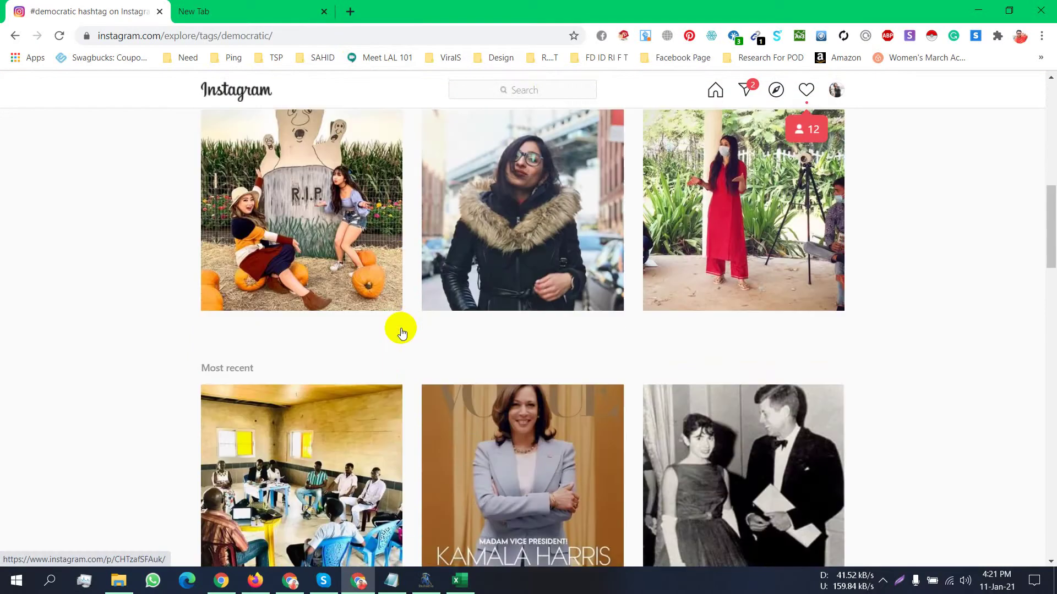
pyautogui.scroll(-1, 561, 351)
pyautogui.scroll(12, 561, 350)
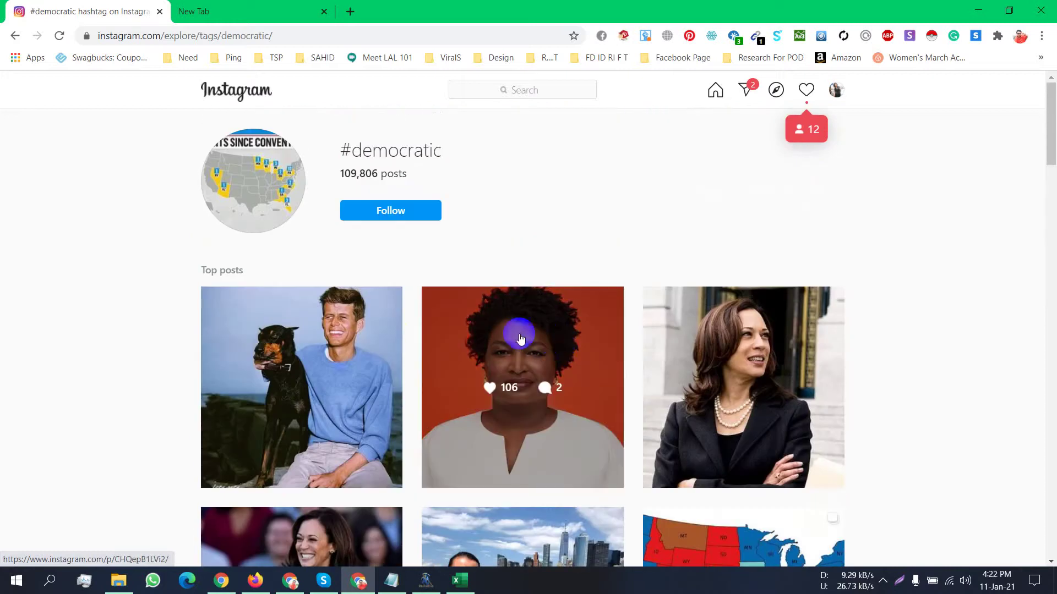
# Step: Open the details page of the "Export List of Followers from Instagram" extension and highlight its name
pyautogui.click(187, 8)
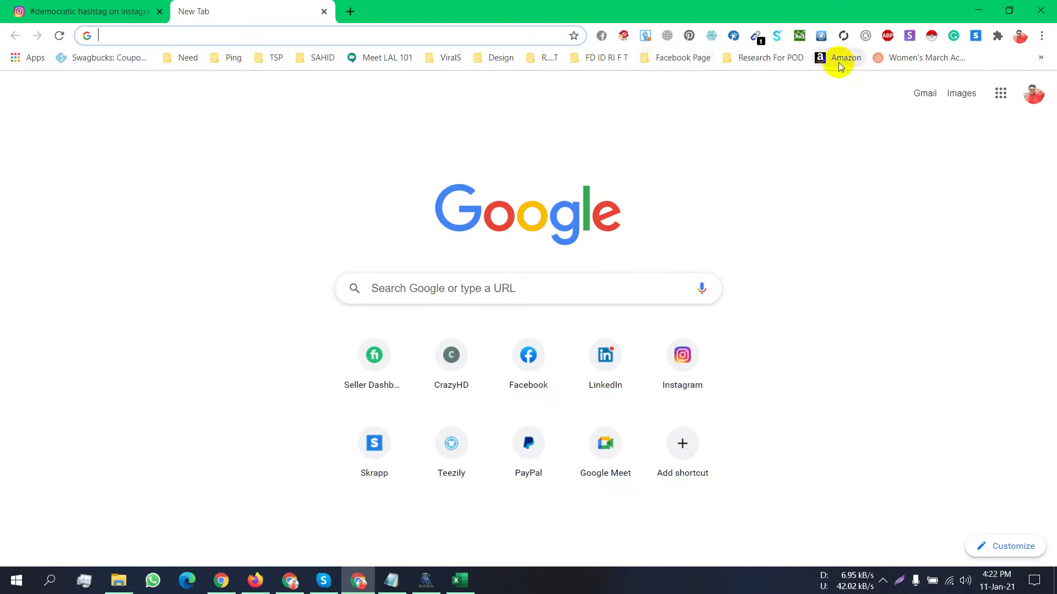
pyautogui.rightClick(800, 40)
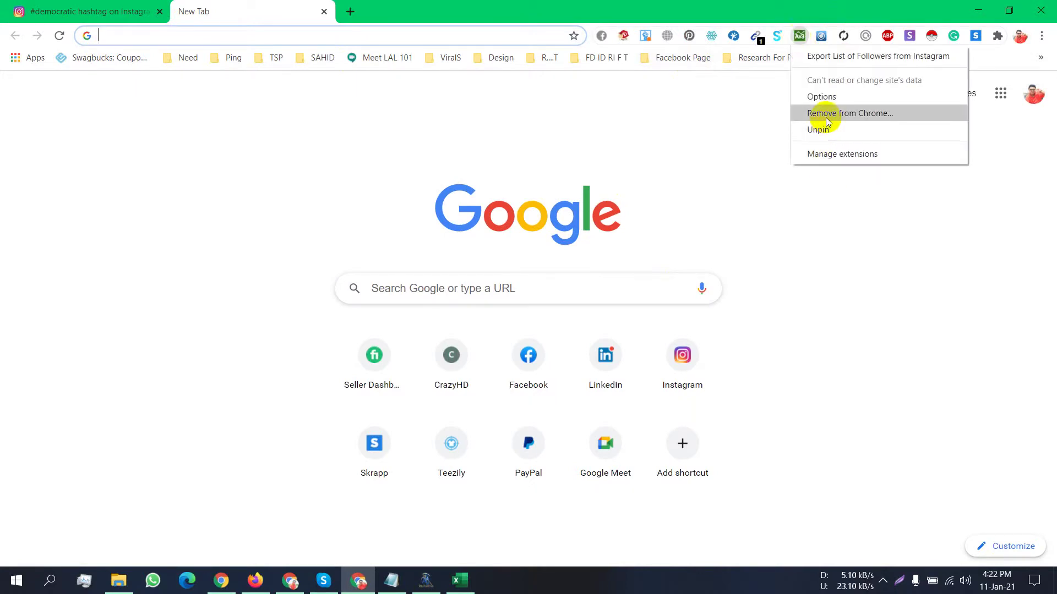
pyautogui.click(827, 97)
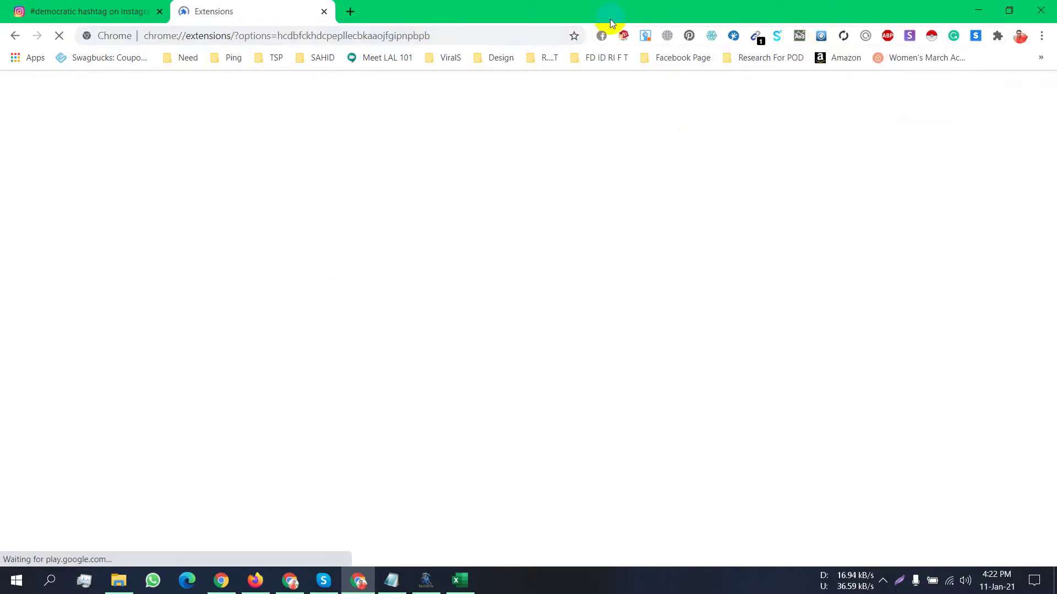
pyautogui.click(351, 11)
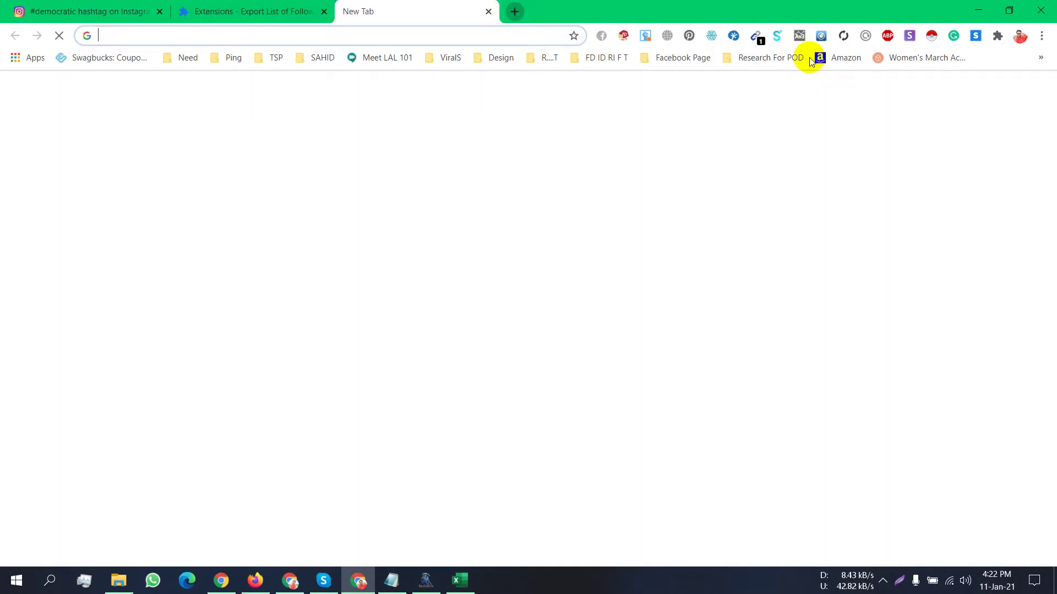
pyautogui.rightClick(799, 35)
pyautogui.click(859, 154)
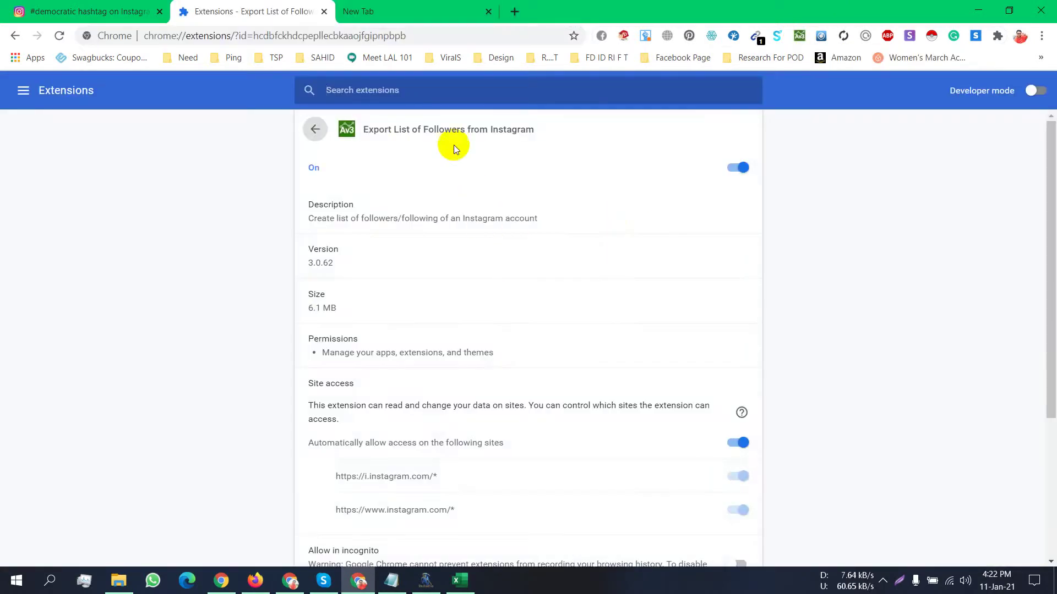
pyautogui.tripleClick(375, 132)
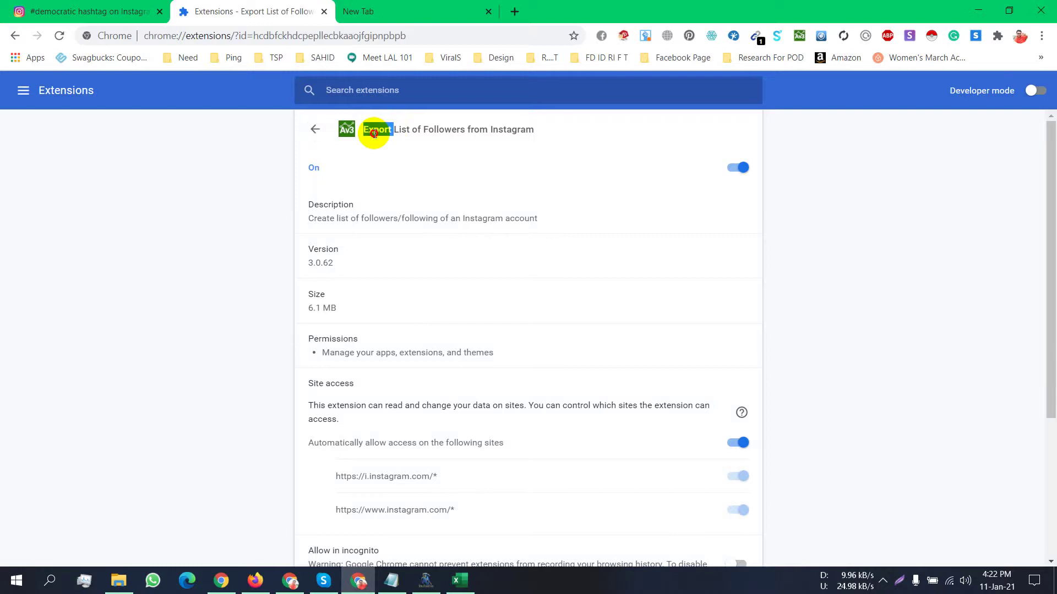
pyautogui.rightClick(429, 133)
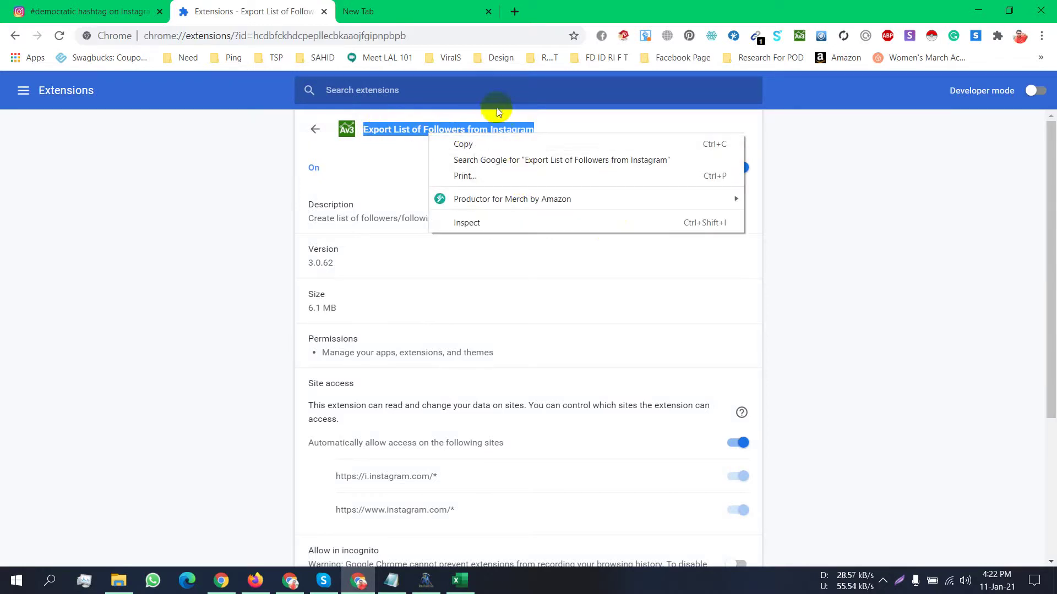
pyautogui.click(151, 146)
# Step: Return to the #democratic hashtag page and open the second top post, the portrait on a red background
pyautogui.click(88, 11)
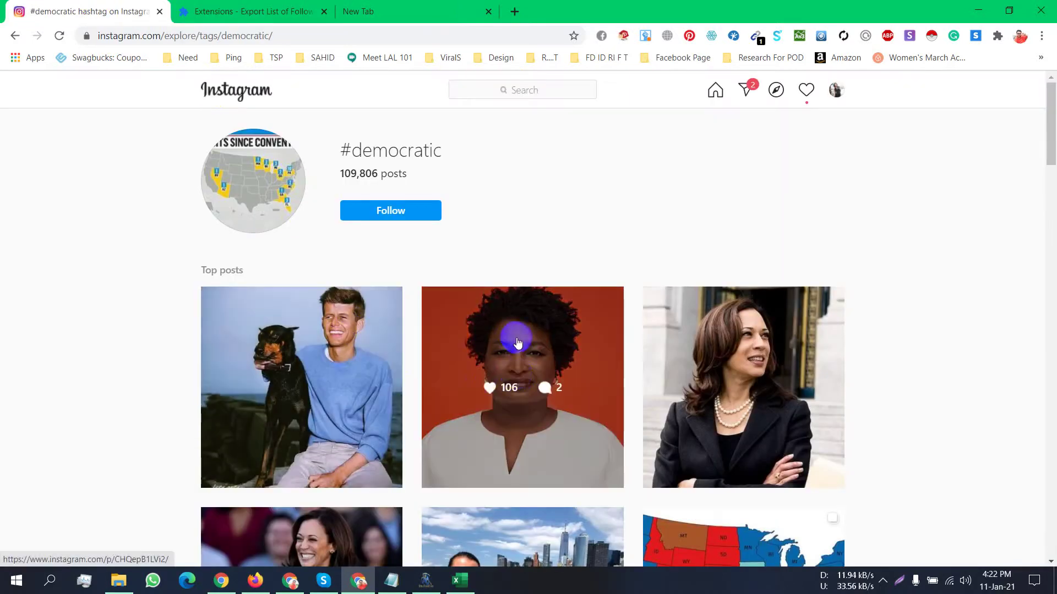
pyautogui.click(572, 339)
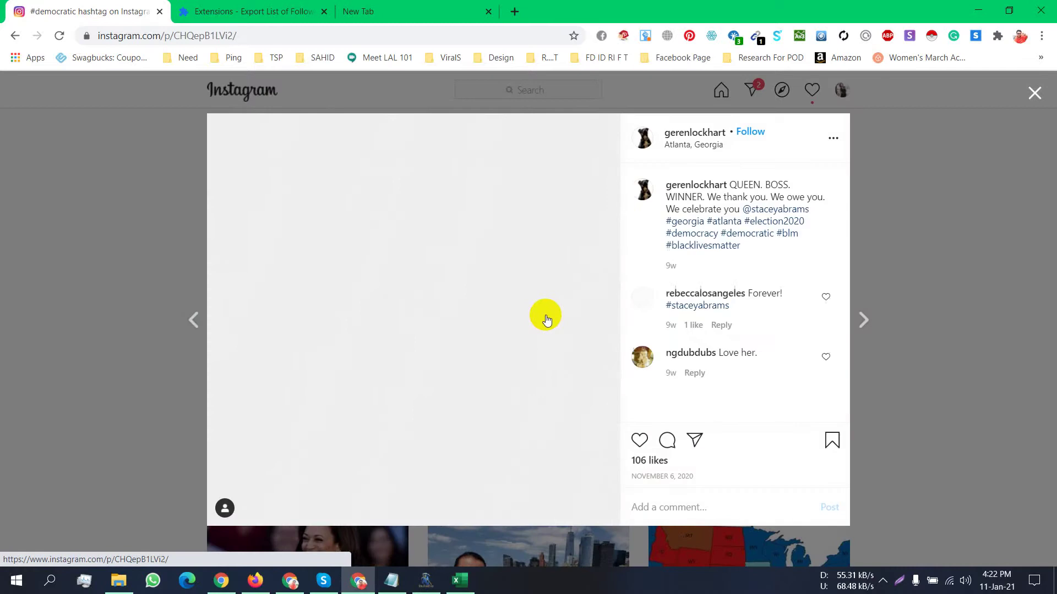
pyautogui.click(545, 315)
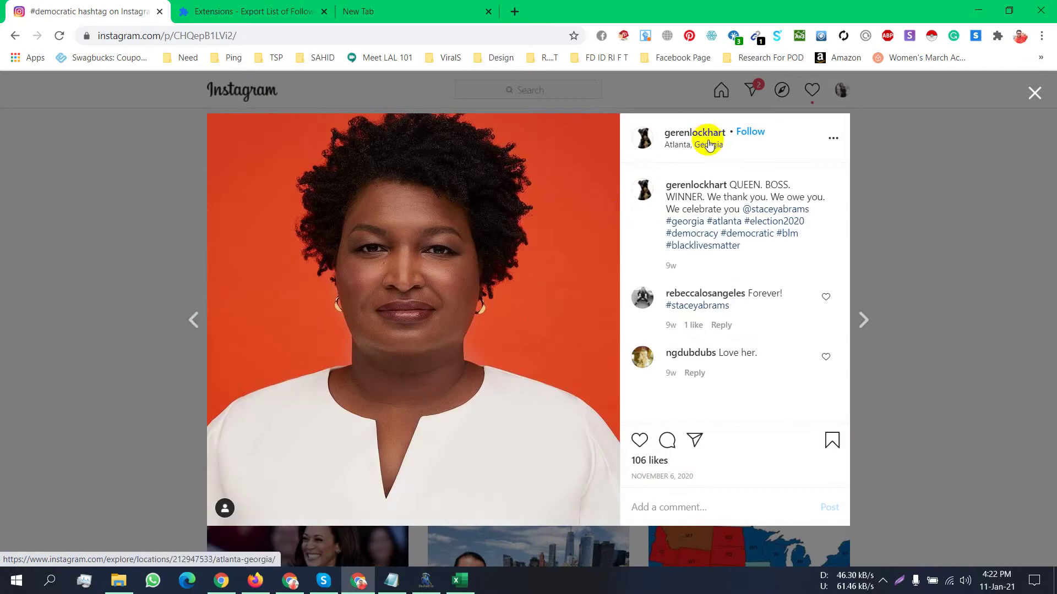
# Step: Open the post author's profile in a new tab and review its bio, highlights and posts
pyautogui.moveTo(691, 135)
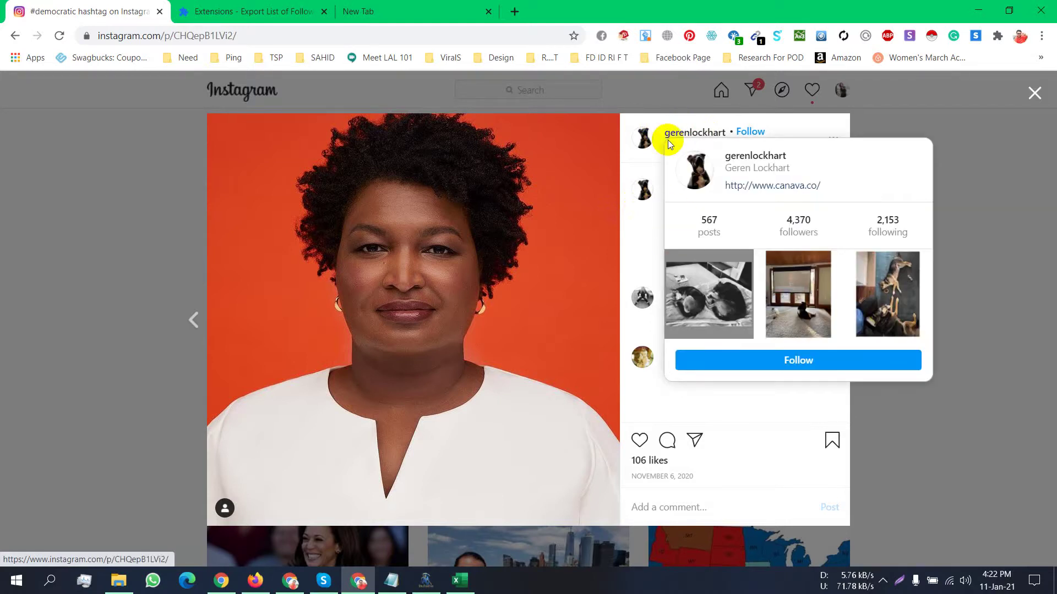
pyautogui.middleClick(672, 138)
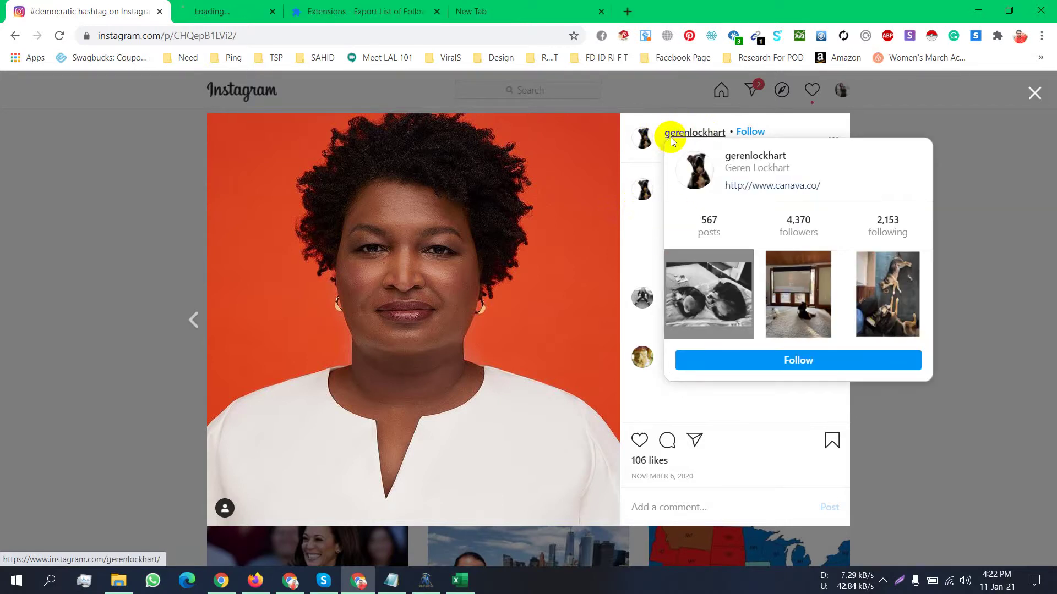
pyautogui.click(232, 5)
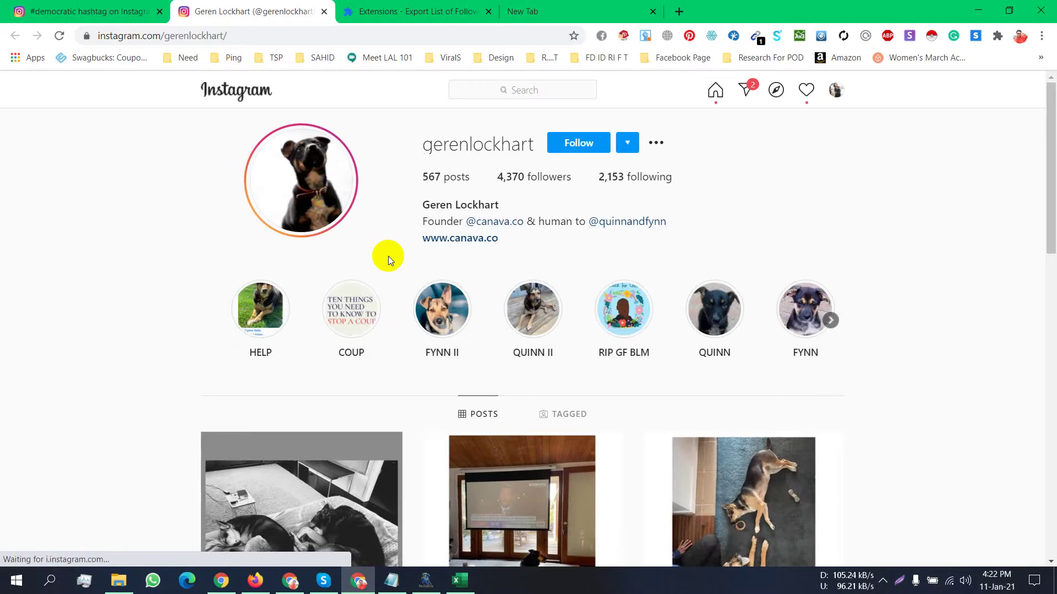
pyautogui.scroll(-1, 384, 261)
pyautogui.scroll(-3, 384, 261)
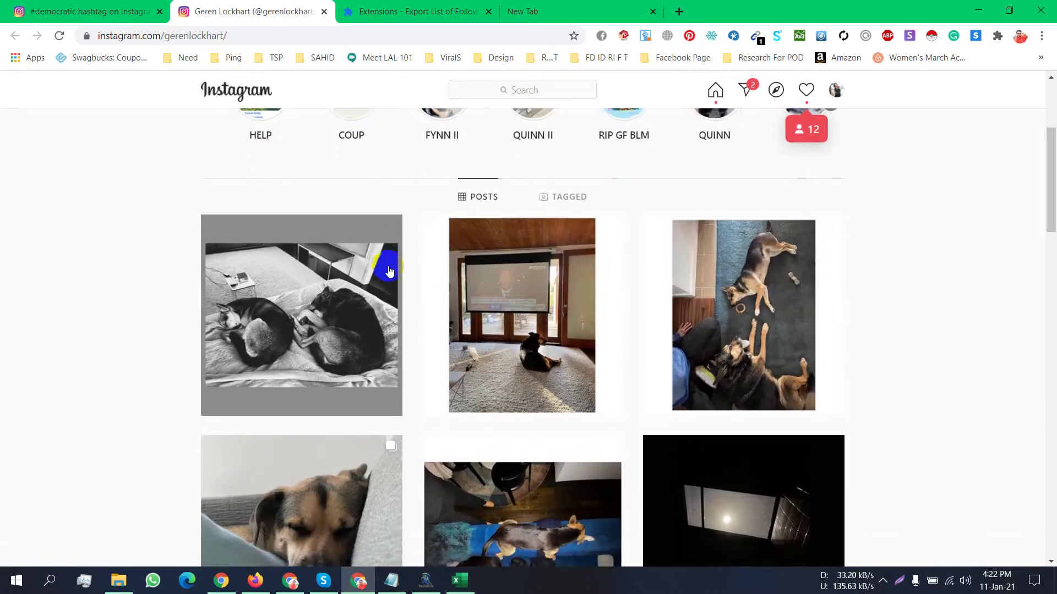
pyautogui.scroll(5, 248, 192)
# Step: Close the red portrait post and open the third #democratic top post, the woman wearing a pearl necklace
pyautogui.click(88, 11)
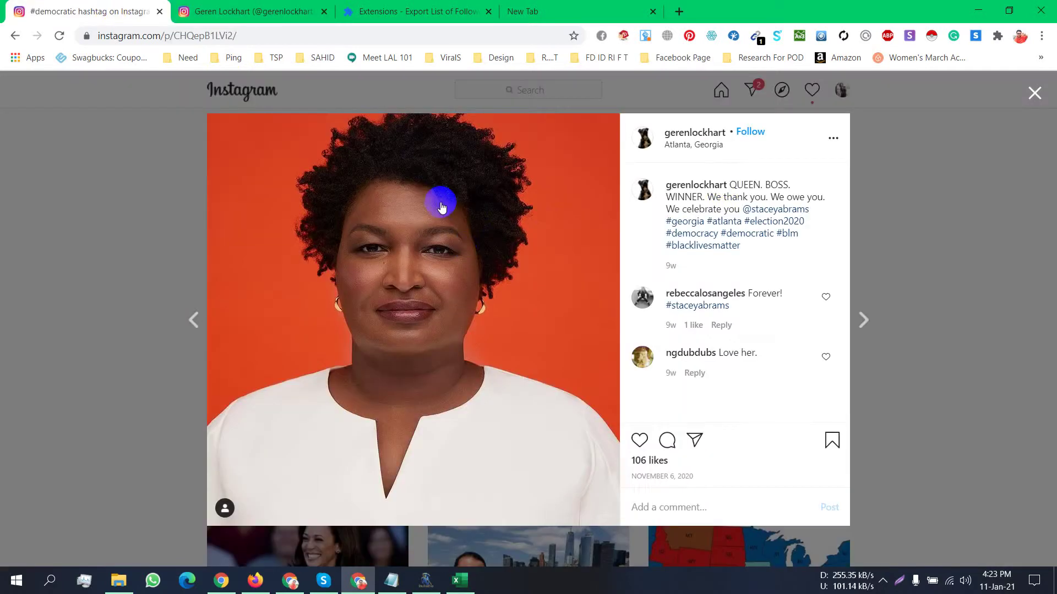
pyautogui.click(1034, 94)
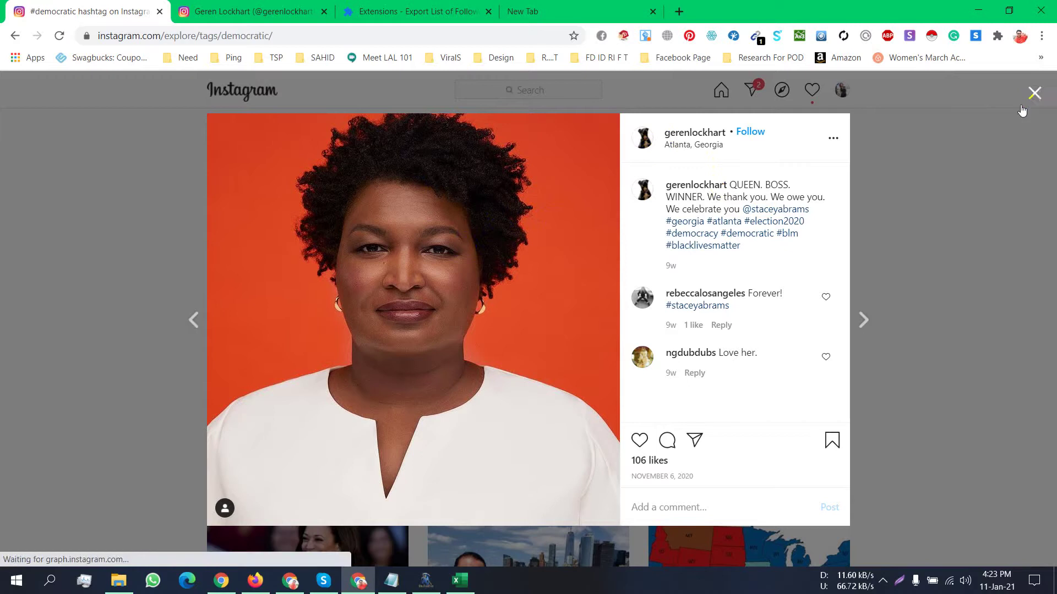
pyautogui.scroll(-1, 672, 276)
pyautogui.click(741, 281)
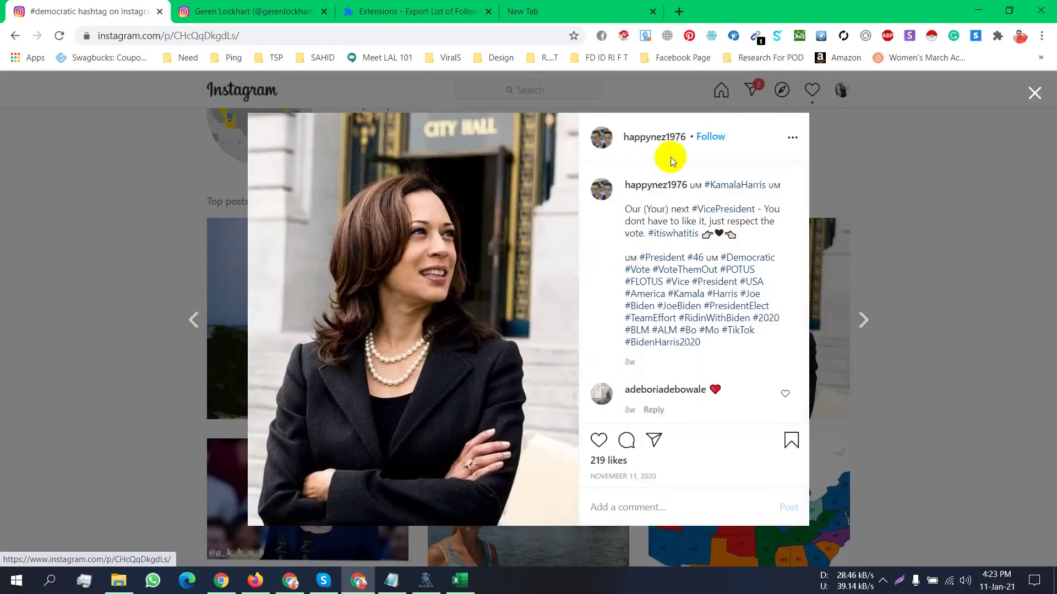
# Step: Open the profile of the pearl necklace post's author and review its bio, follower count and posts
pyautogui.click(656, 137)
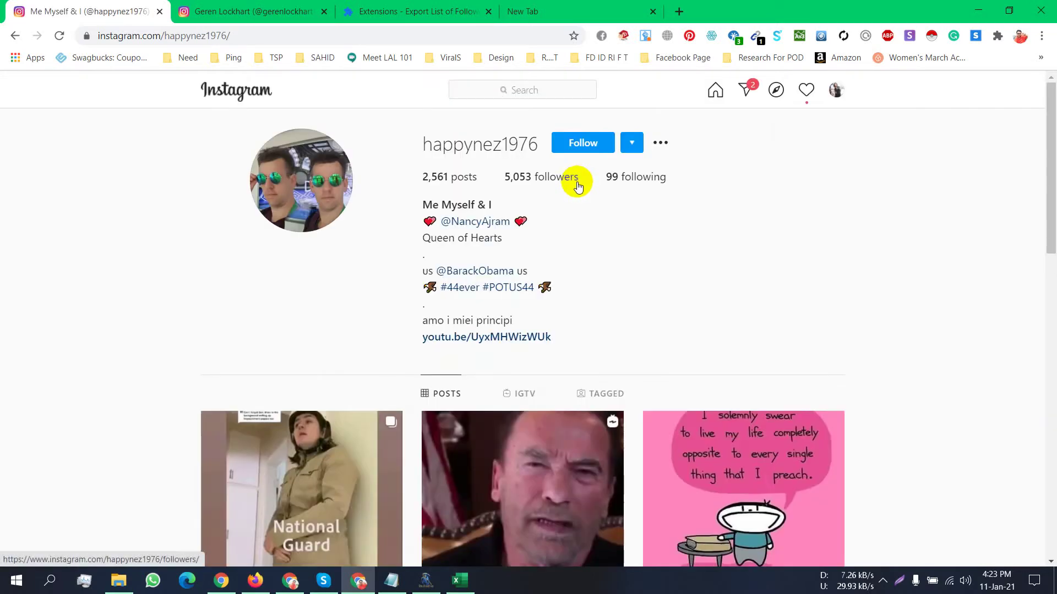
pyautogui.scroll(-7, 599, 261)
pyautogui.scroll(-13, 599, 262)
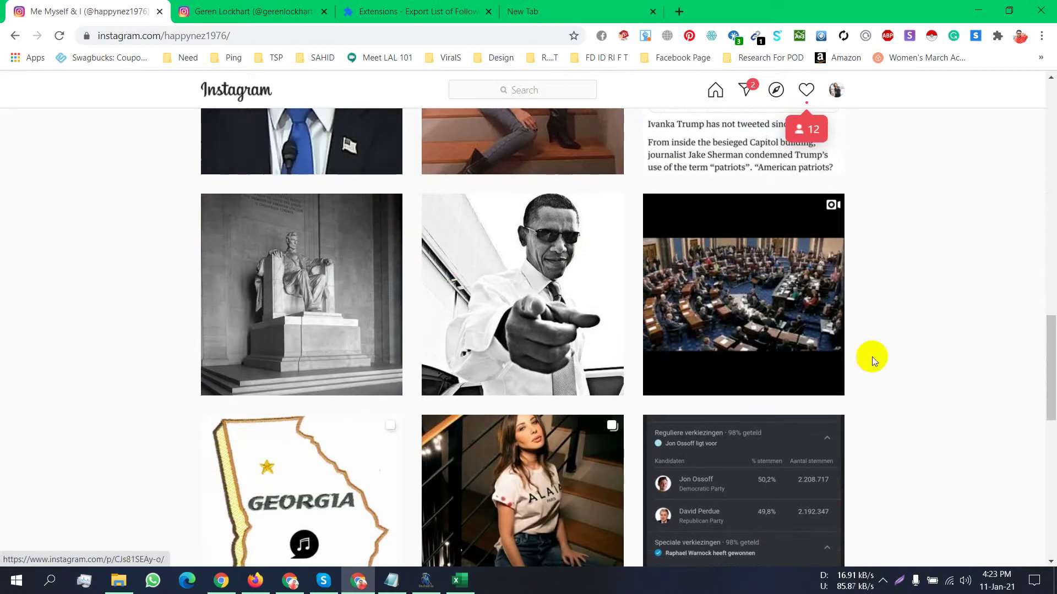
pyautogui.click(779, 289)
pyautogui.scroll(20, 200, 177)
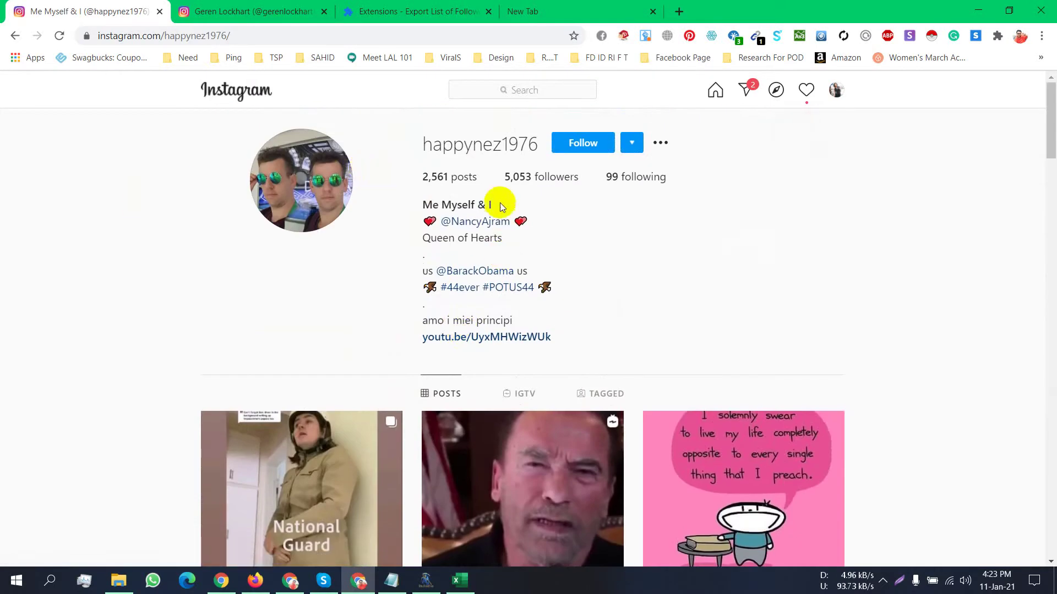
pyautogui.scroll(-3, 500, 207)
pyautogui.scroll(-5, 531, 391)
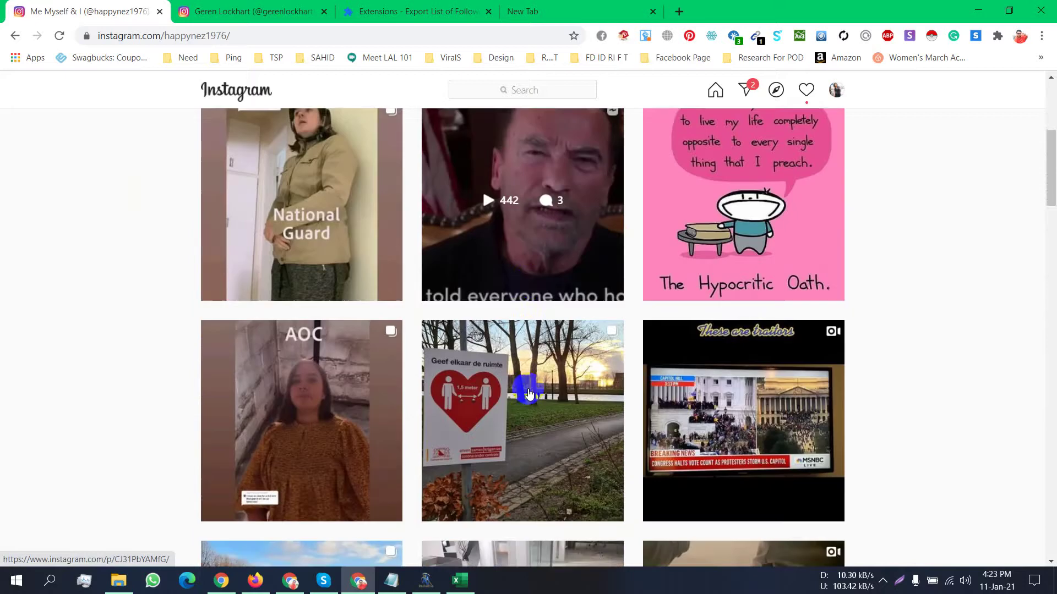
pyautogui.scroll(8, 533, 408)
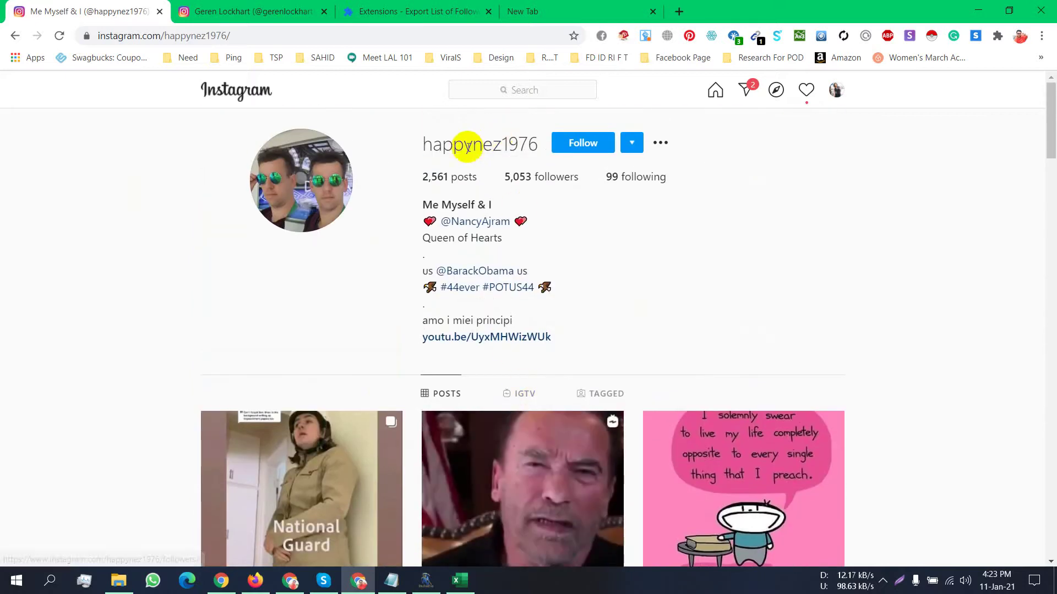
# Step: Start the Export List of Followers from Instagram extension on this profile for Only Followers, limited to 1000, and get the list of users
pyautogui.click(799, 36)
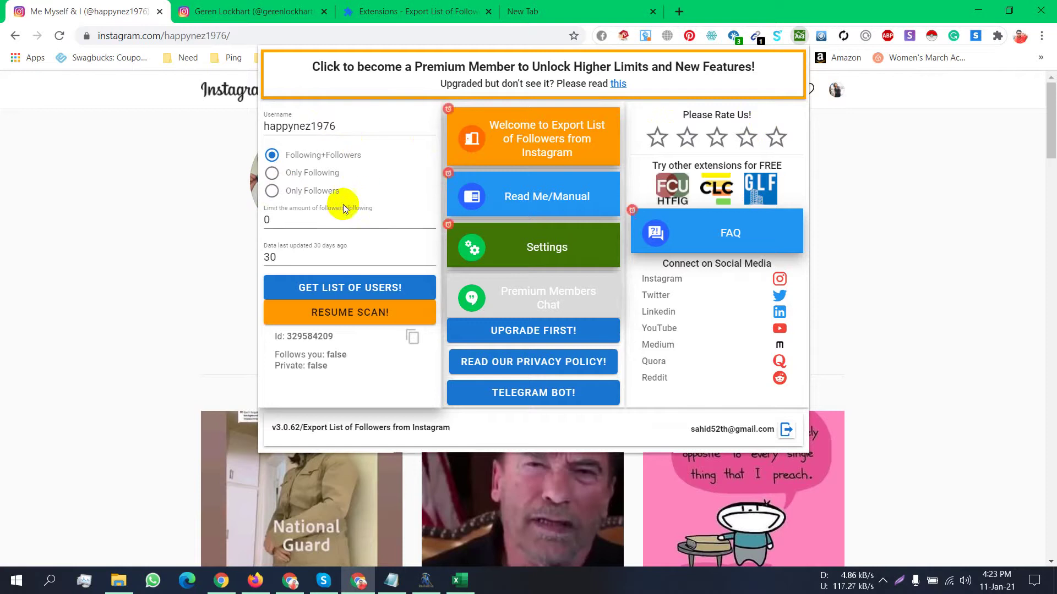
pyautogui.click(272, 193)
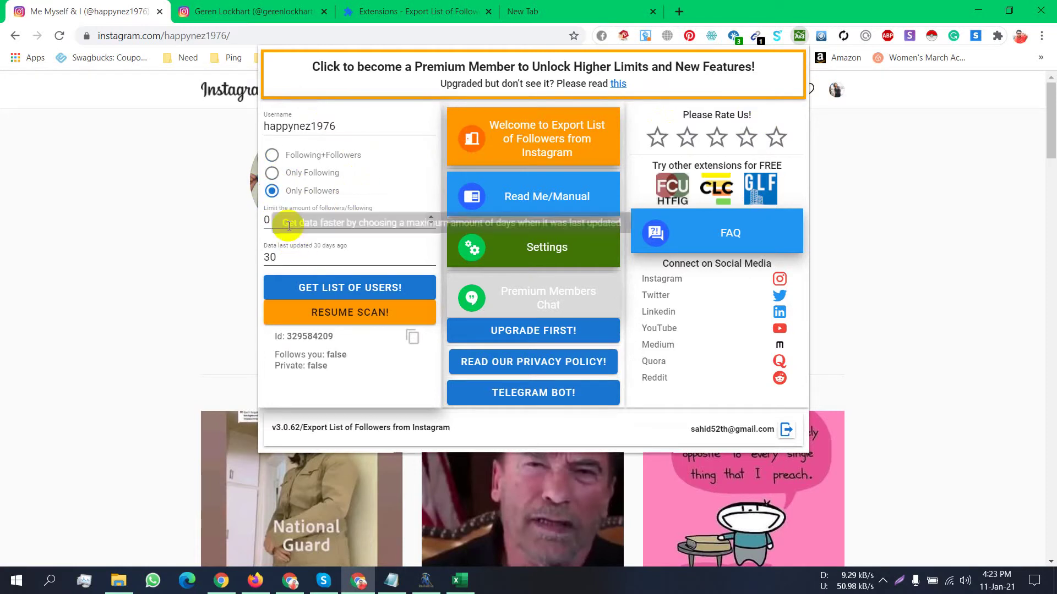
pyautogui.click(263, 210)
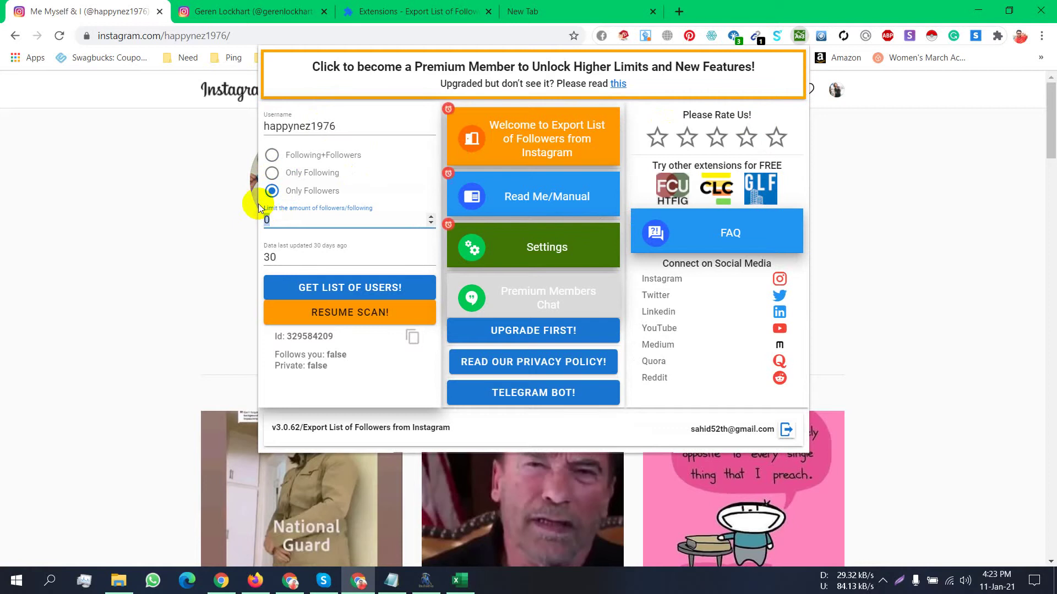
pyautogui.write('000')
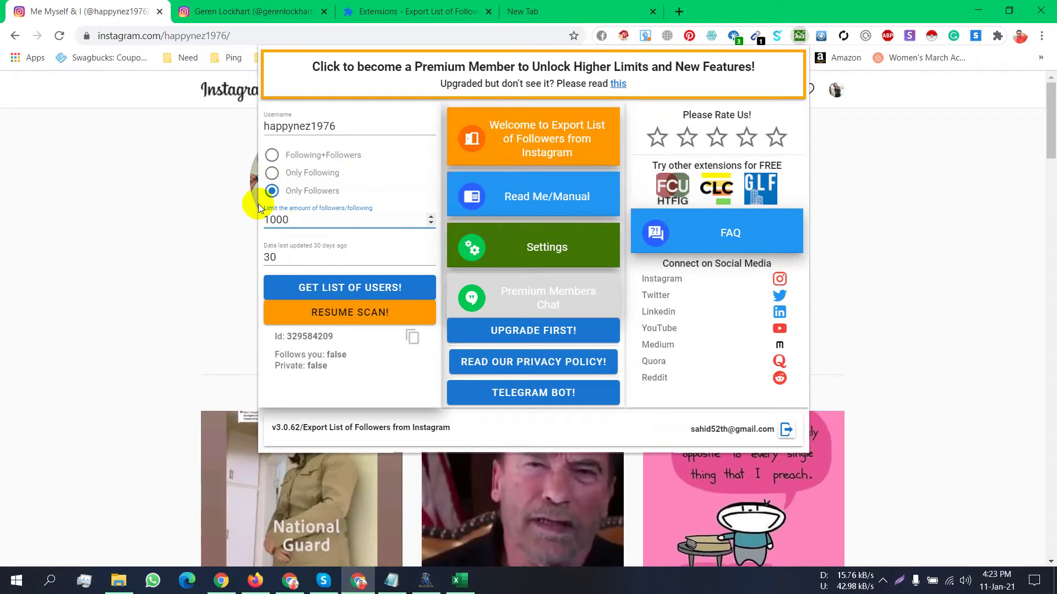
pyautogui.click(365, 293)
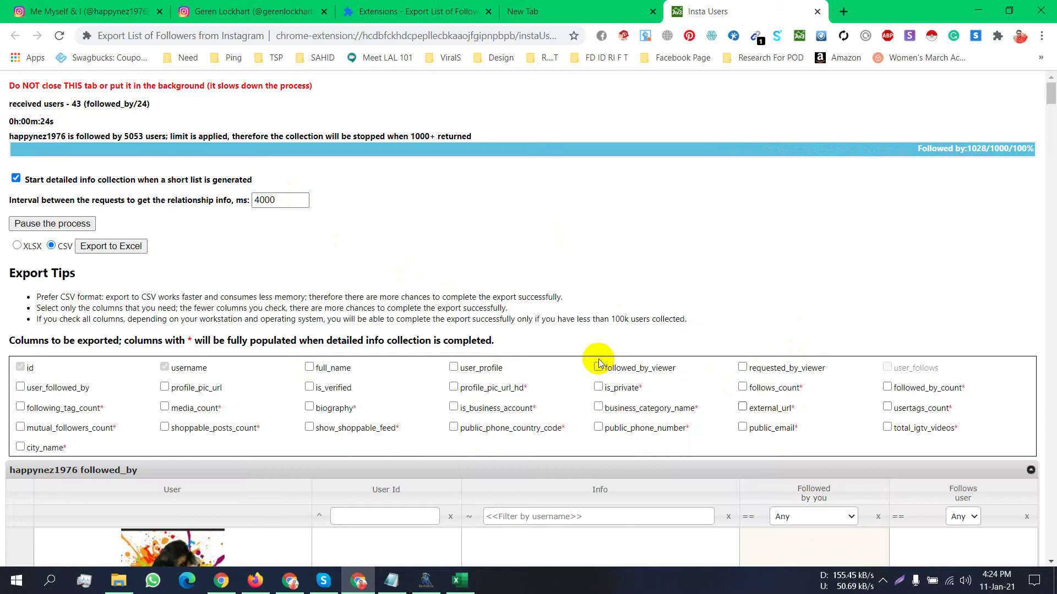
# Step: Look through the export column options and the first follower entries on the Insta Users page
pyautogui.scroll(-3, 597, 336)
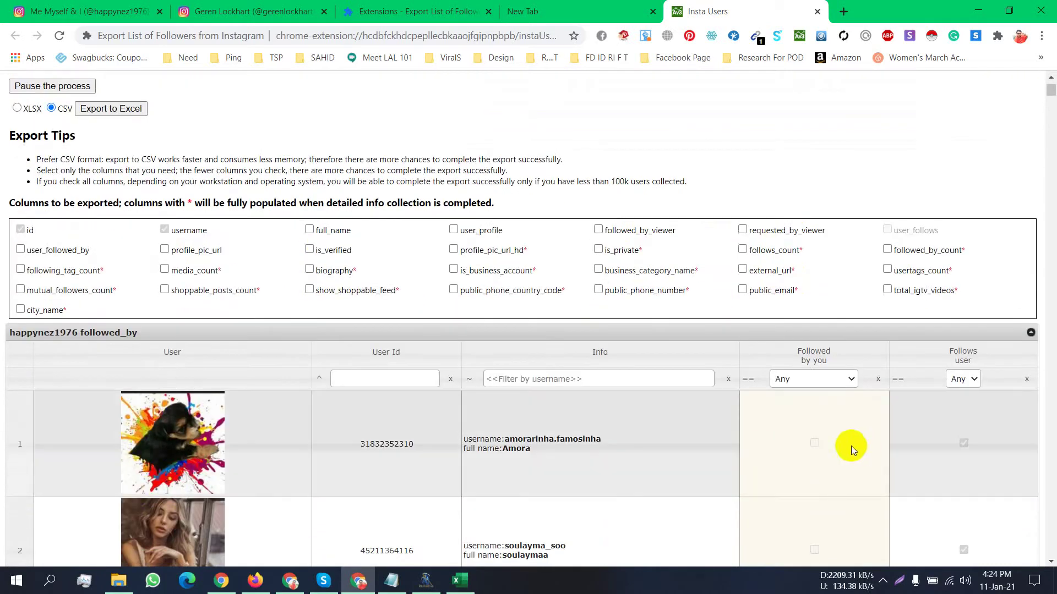
pyautogui.scroll(-3, 427, 461)
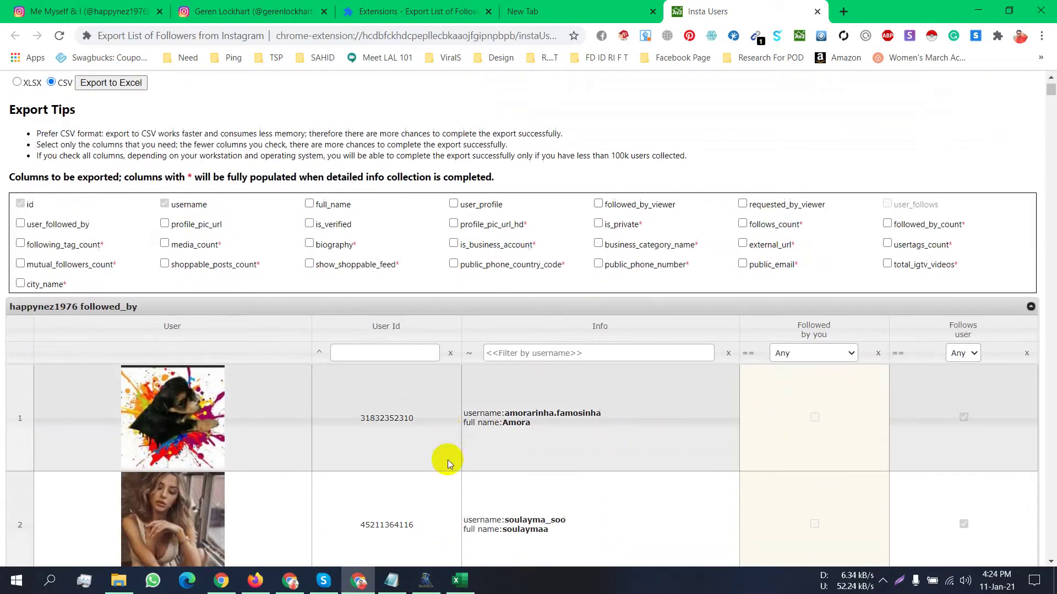
pyautogui.scroll(-15, 141, 322)
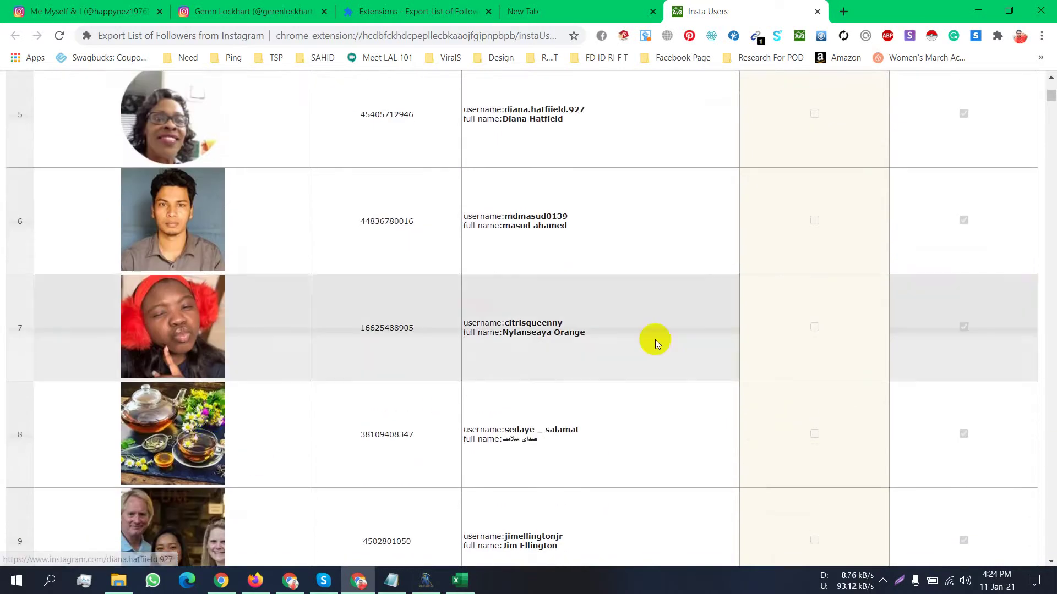
pyautogui.scroll(-9, 655, 342)
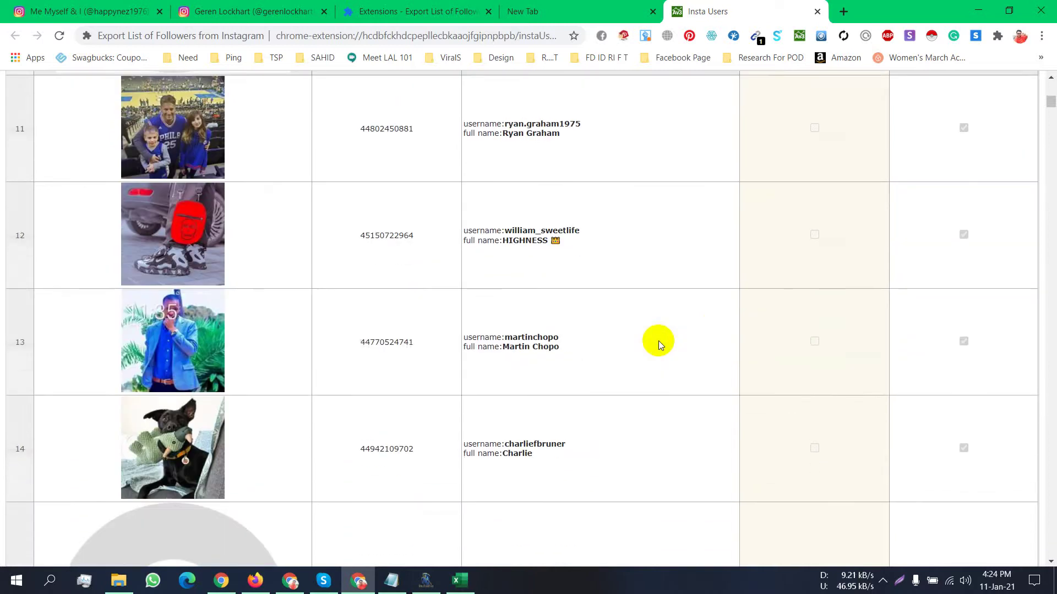
pyautogui.scroll(-9, 659, 341)
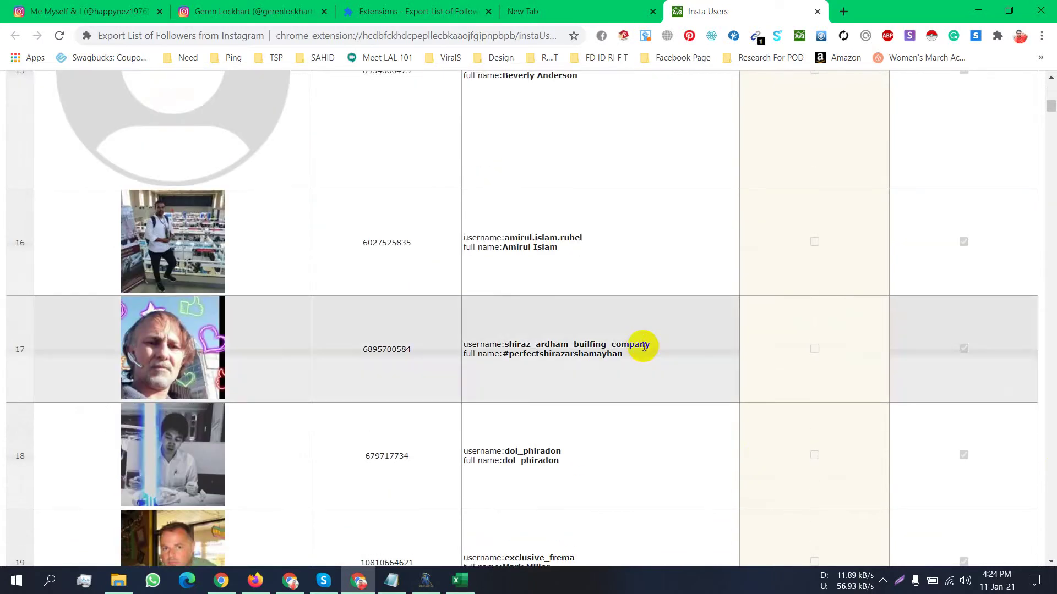
# Step: Check the Instagram Data Extractor Pro window, minimize it, and examine more collected usernames in the follower list
pyautogui.click(426, 585)
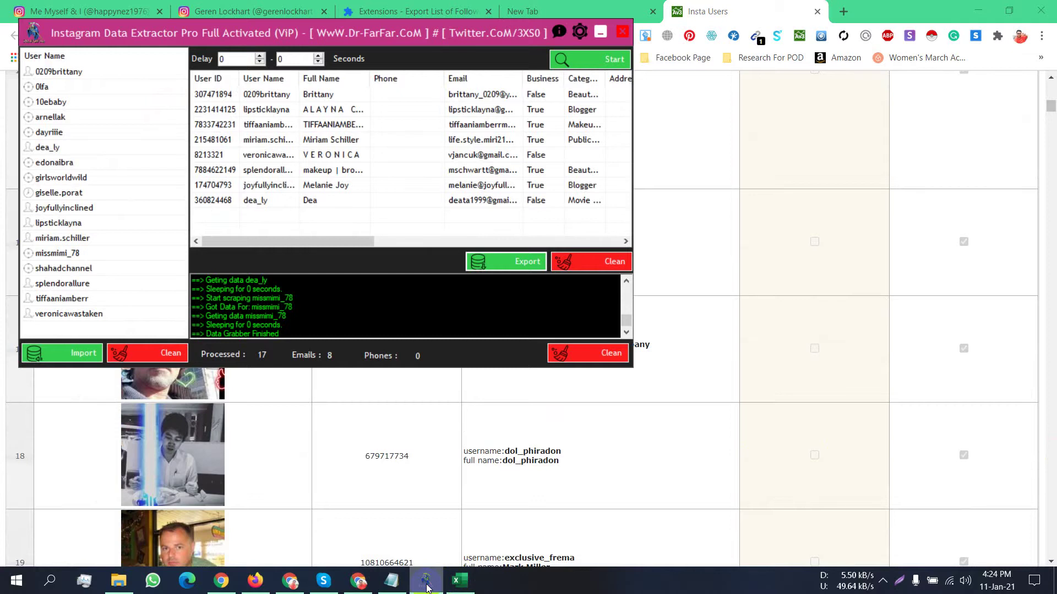
pyautogui.click(601, 33)
pyautogui.scroll(-10, 659, 294)
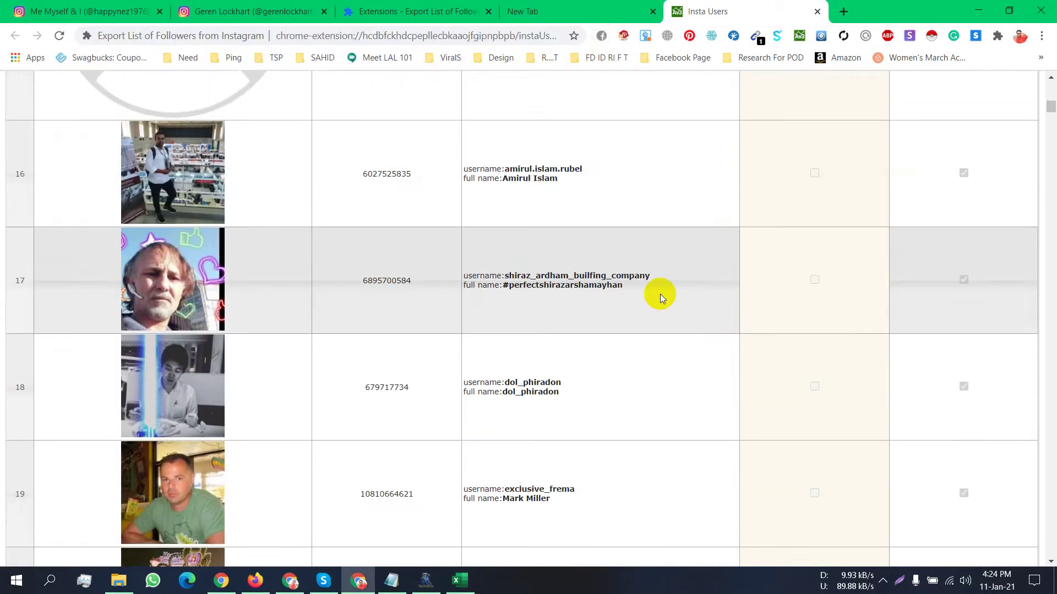
pyautogui.scroll(11, 659, 294)
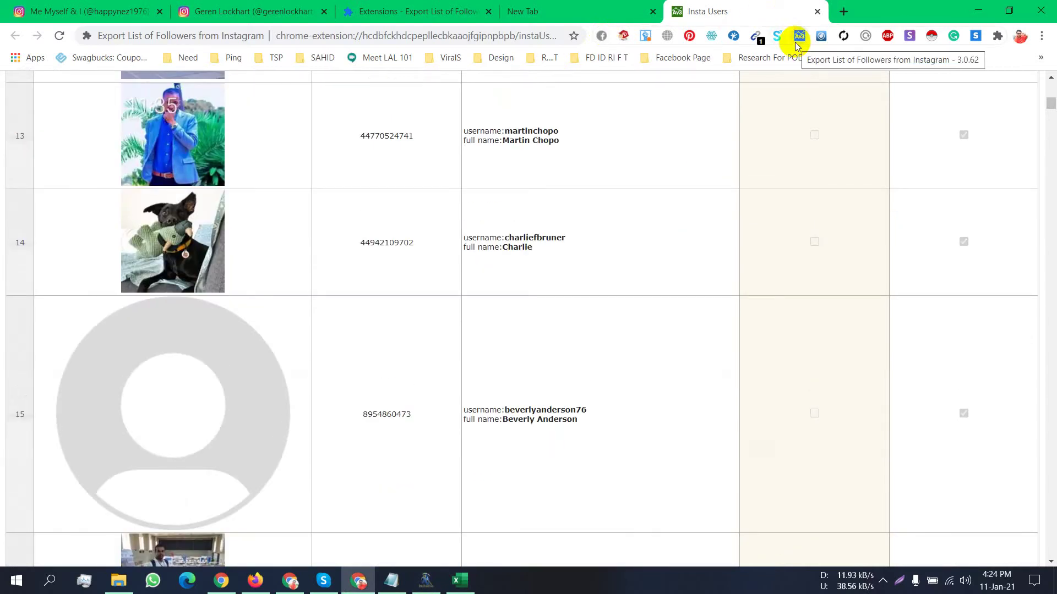
pyautogui.scroll(-6, 728, 209)
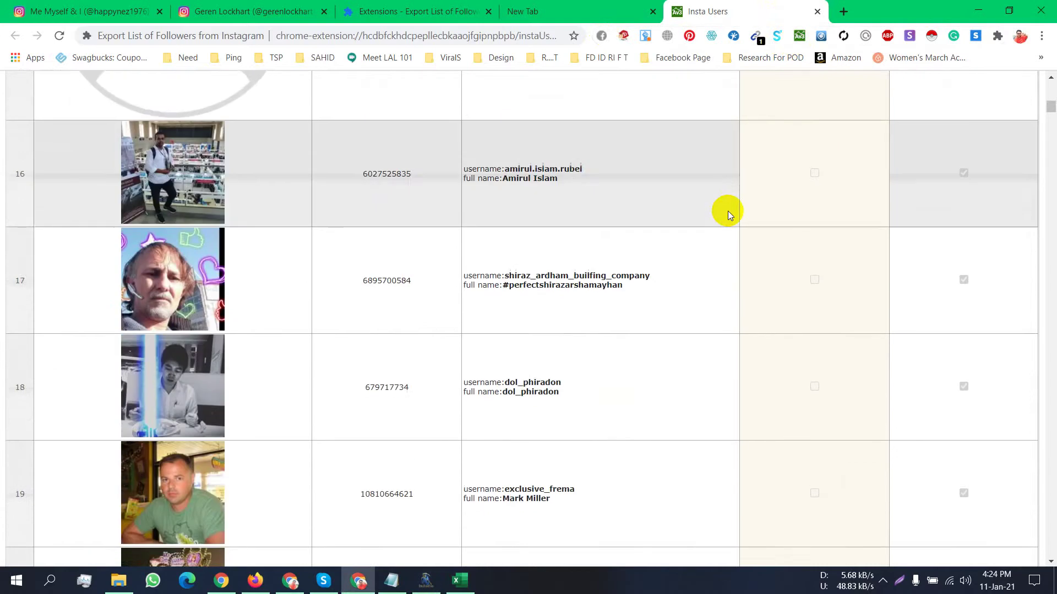
pyautogui.scroll(-1, 440, 385)
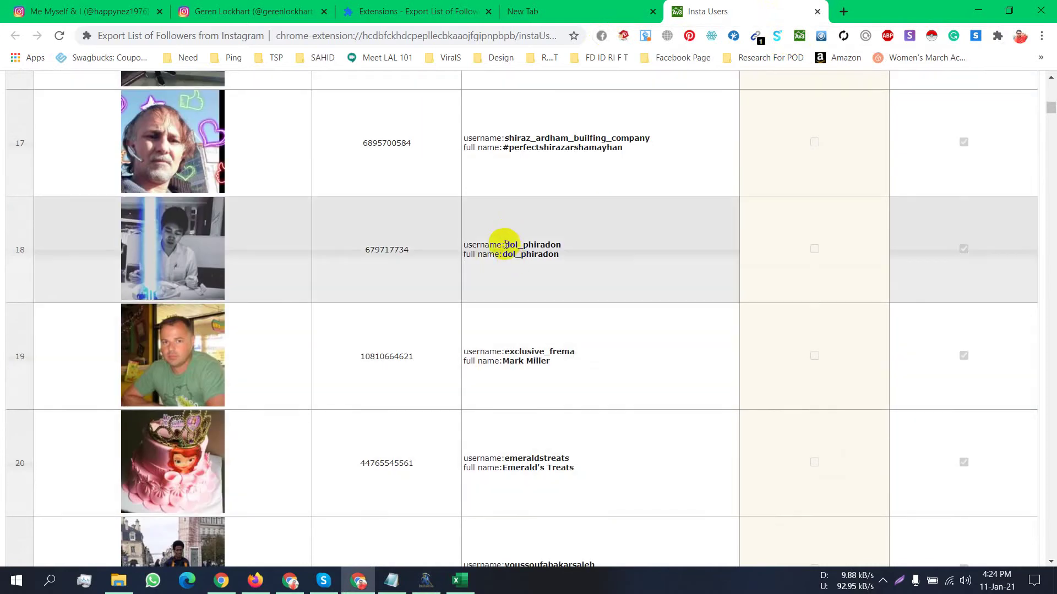
pyautogui.scroll(-20, 505, 245)
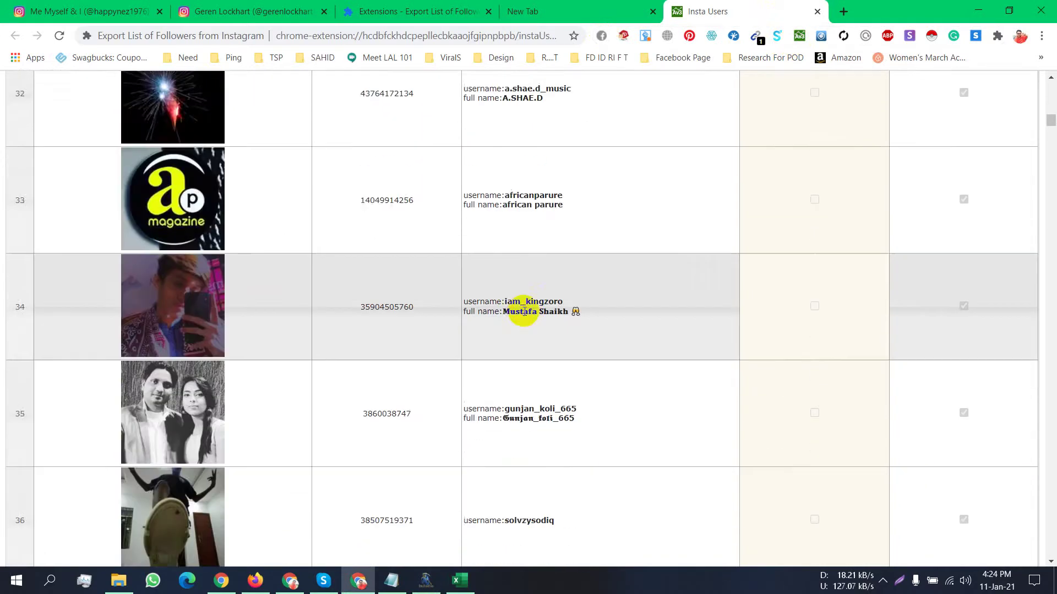
pyautogui.scroll(-16, 394, 473)
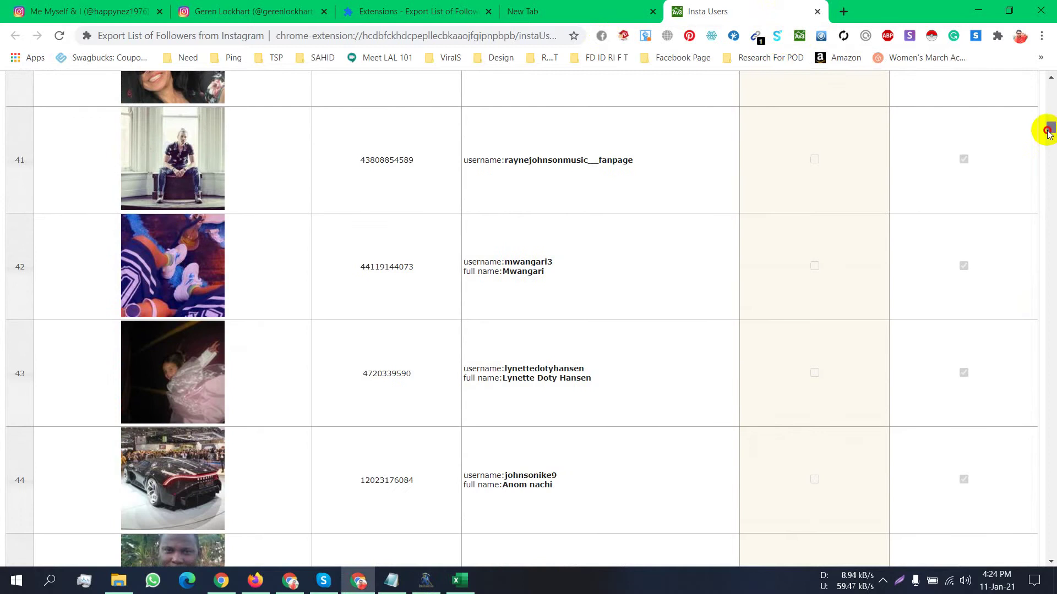
# Step: Export the collected follower list in CSV format with only the default id and username columns
pyautogui.moveTo(1048, 132); pyautogui.dragTo(965, 61)
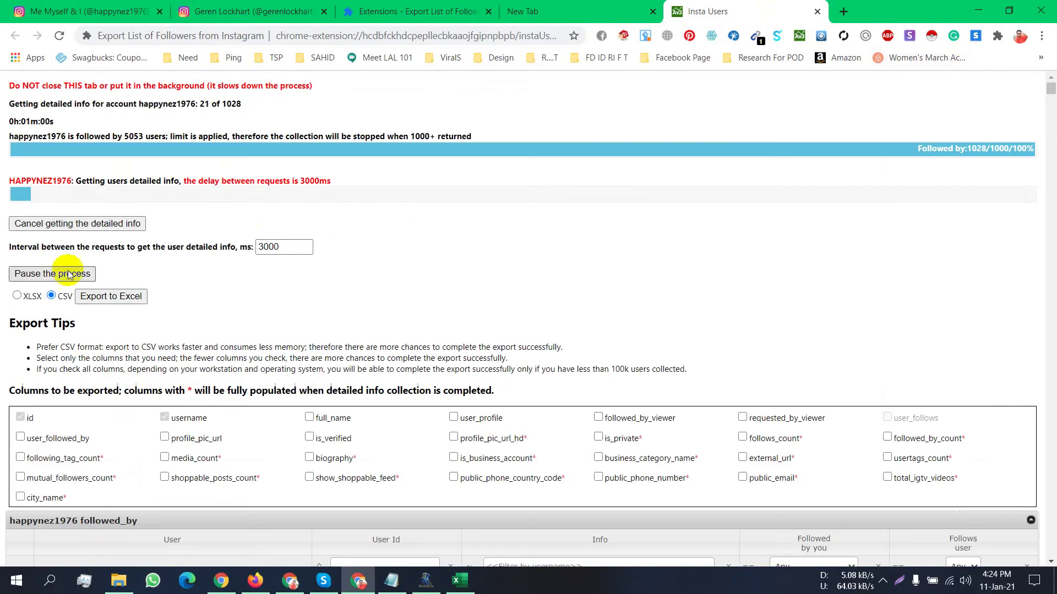
pyautogui.click(95, 300)
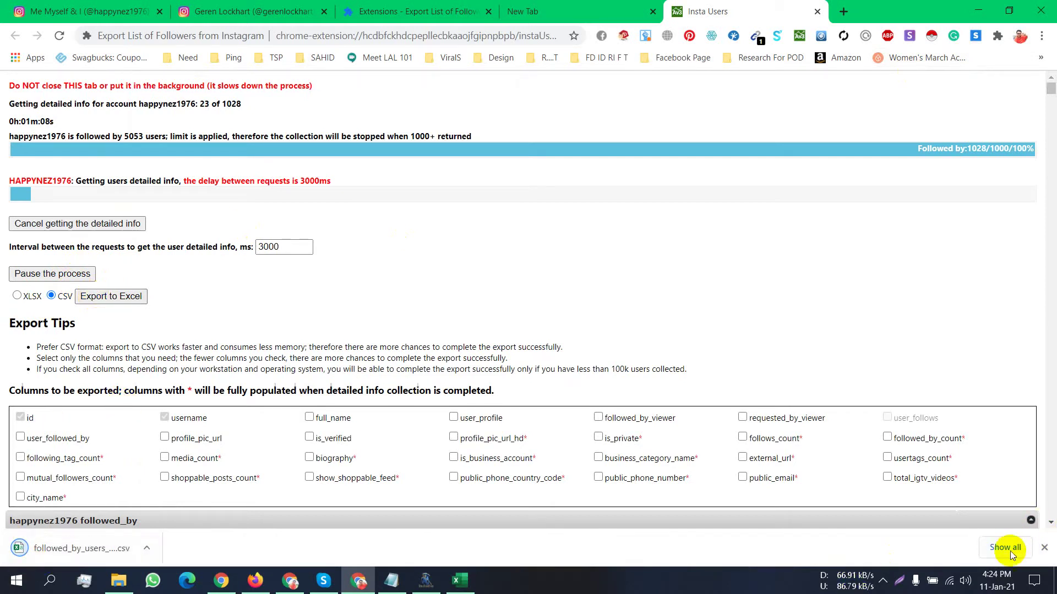
# Step: Add the public_email, full_name, city_name and user_profile columns to the export and export the followers as CSV again
pyautogui.scroll(-2, 322, 292)
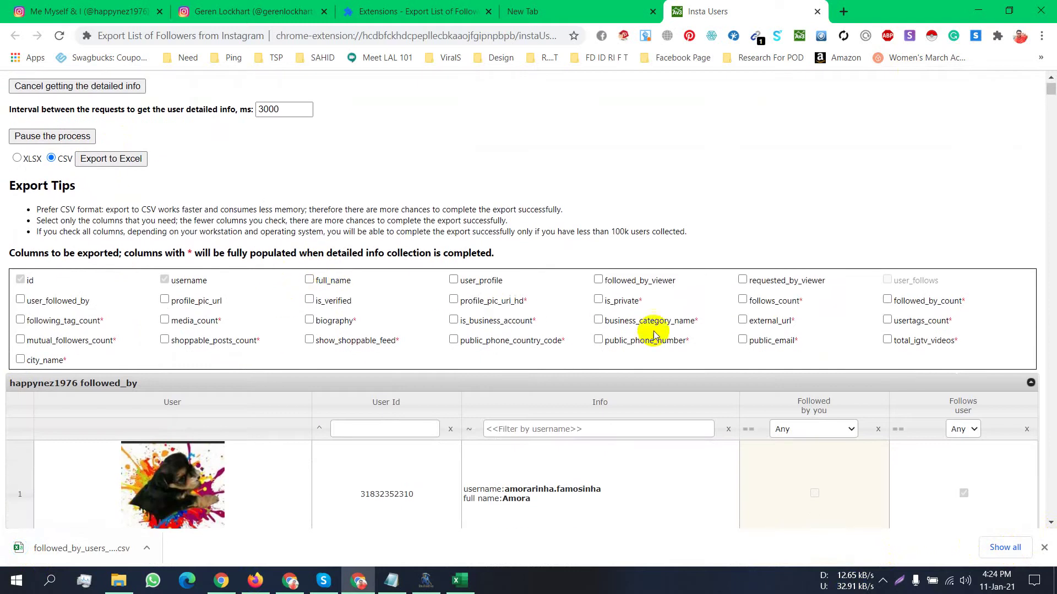
pyautogui.click(743, 341)
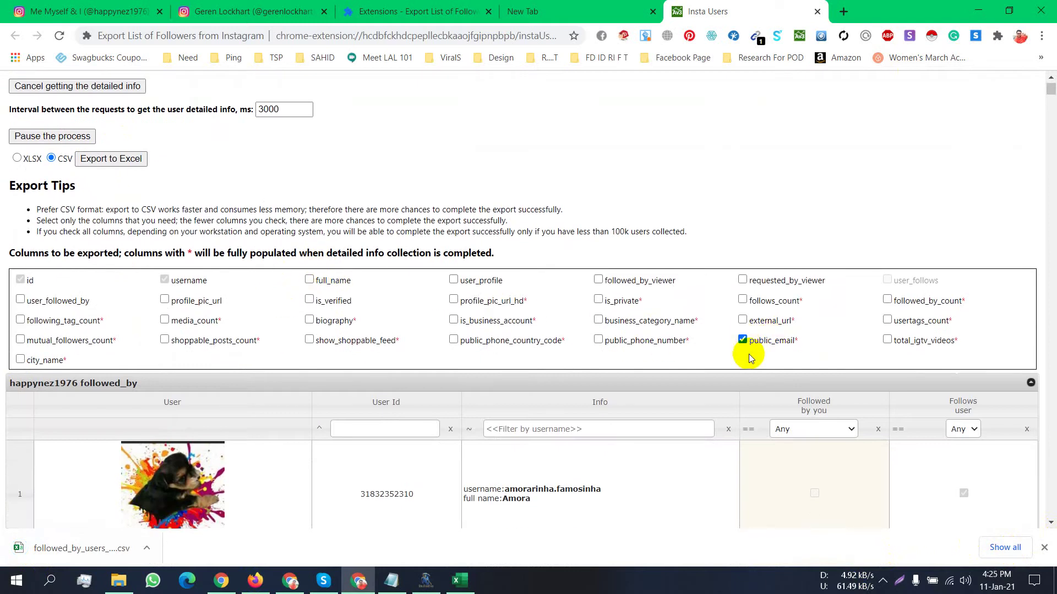
pyautogui.scroll(-1, 886, 457)
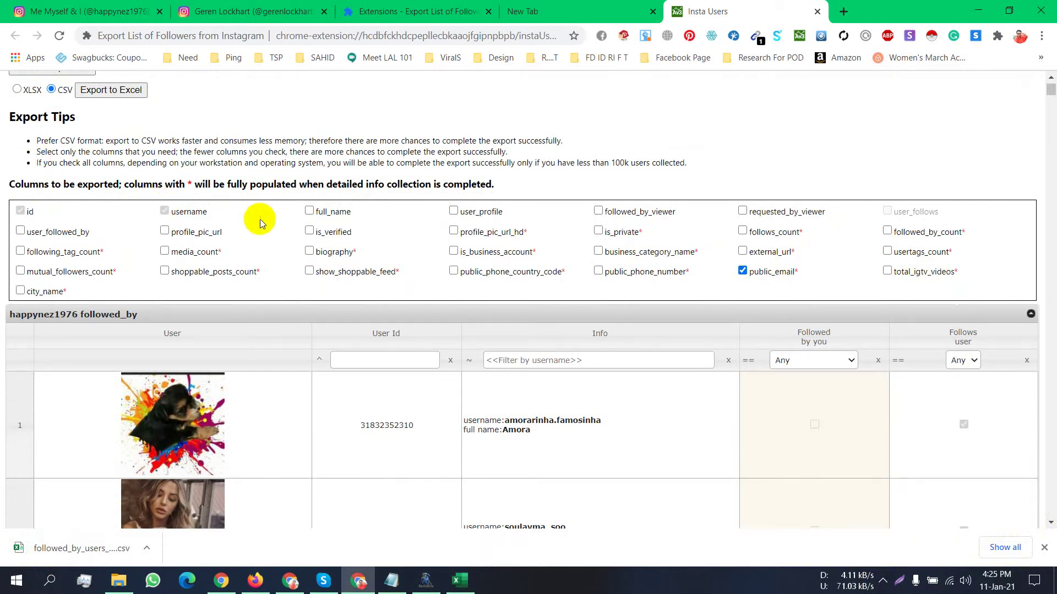
pyautogui.click(309, 210)
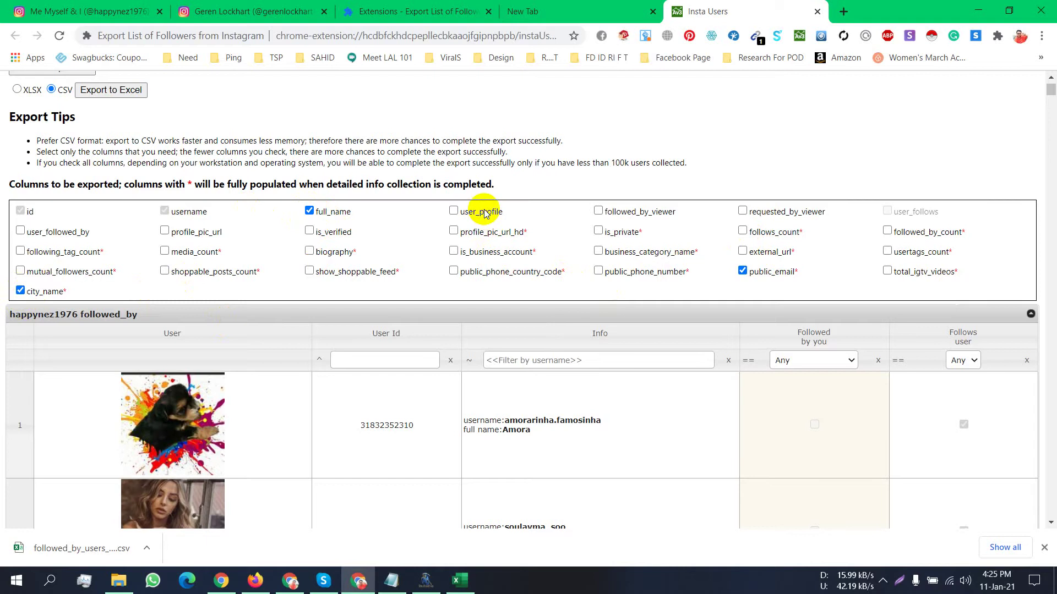
pyautogui.click(453, 210)
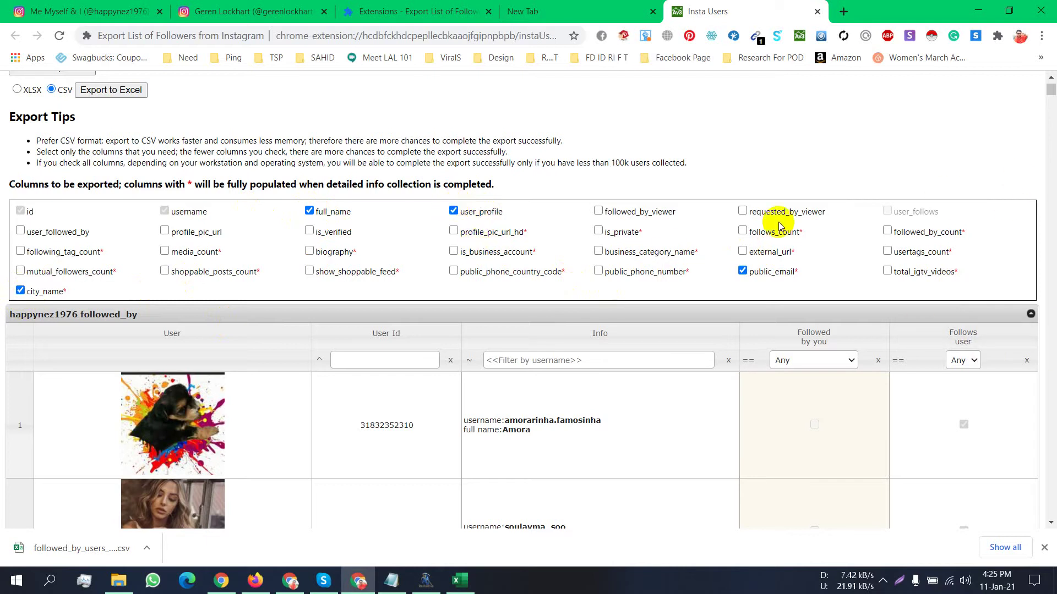
pyautogui.click(132, 94)
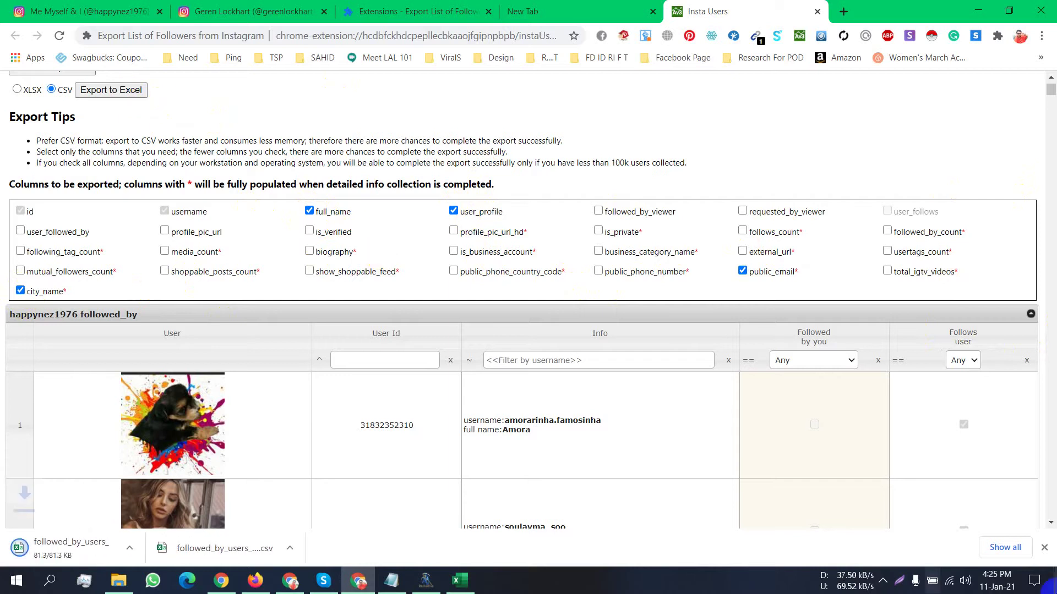
# Step: Show the newest exported followers CSV in its Downloads folder and open it in Excel
pyautogui.click(996, 548)
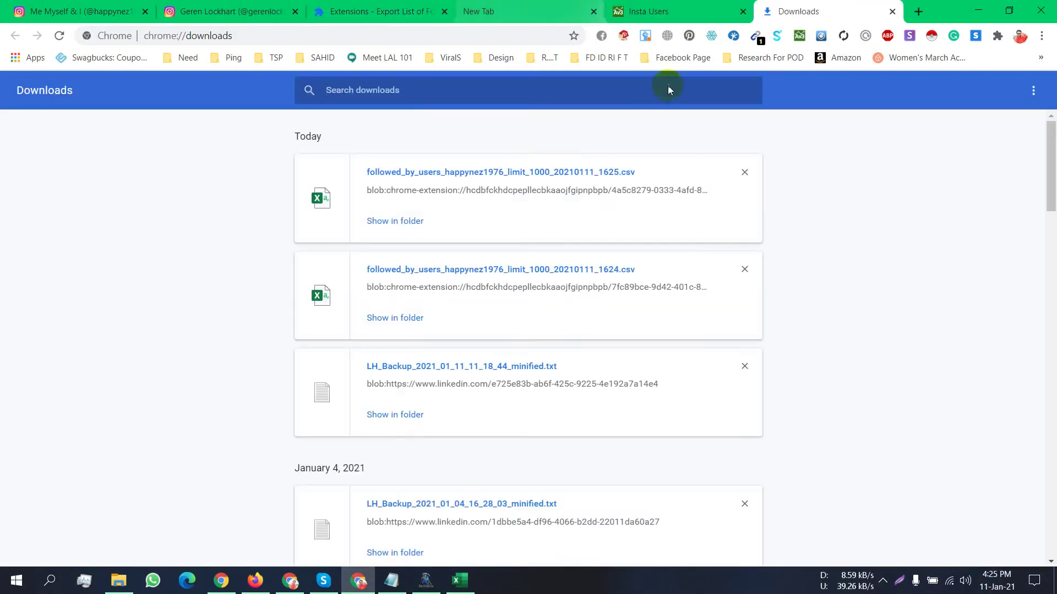
pyautogui.click(413, 222)
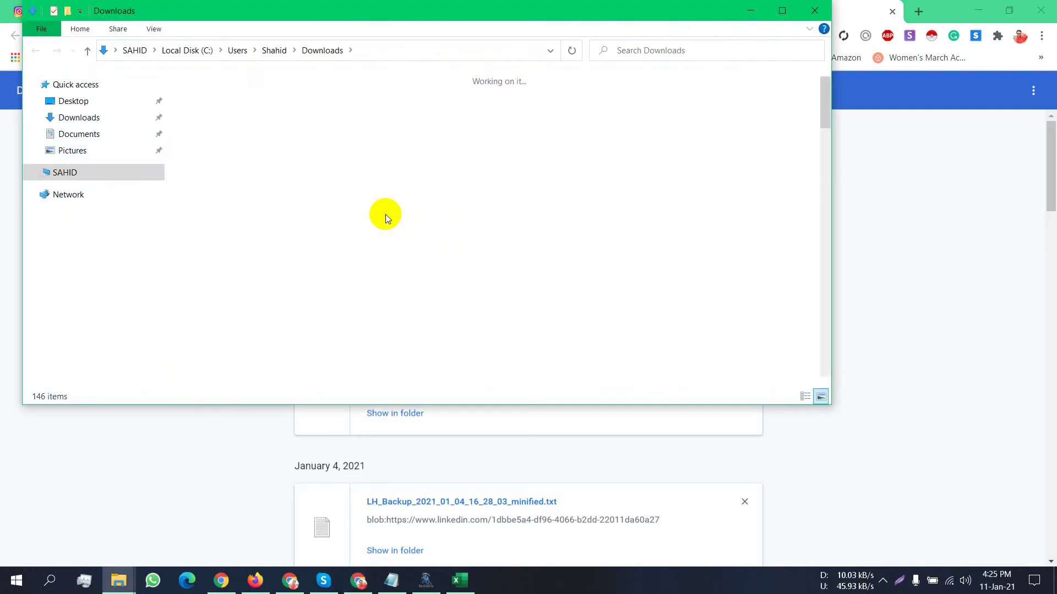
pyautogui.doubleClick(220, 163)
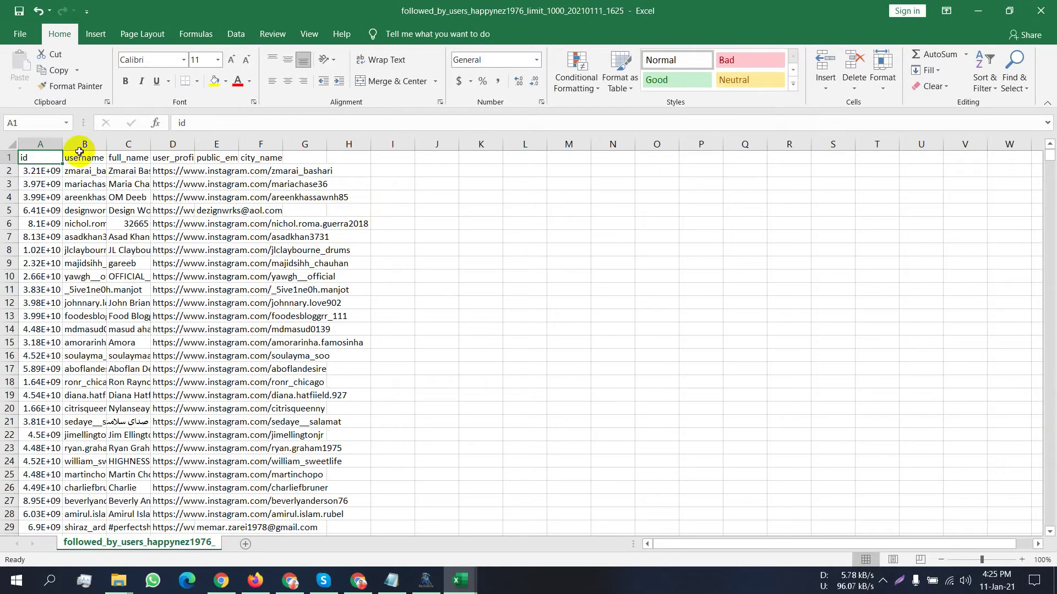
# Step: Widen the username column to fit its contents and select the whole column
pyautogui.moveTo(106, 145); pyautogui.dragTo(104, 573)
pyautogui.rightClick(110, 145)
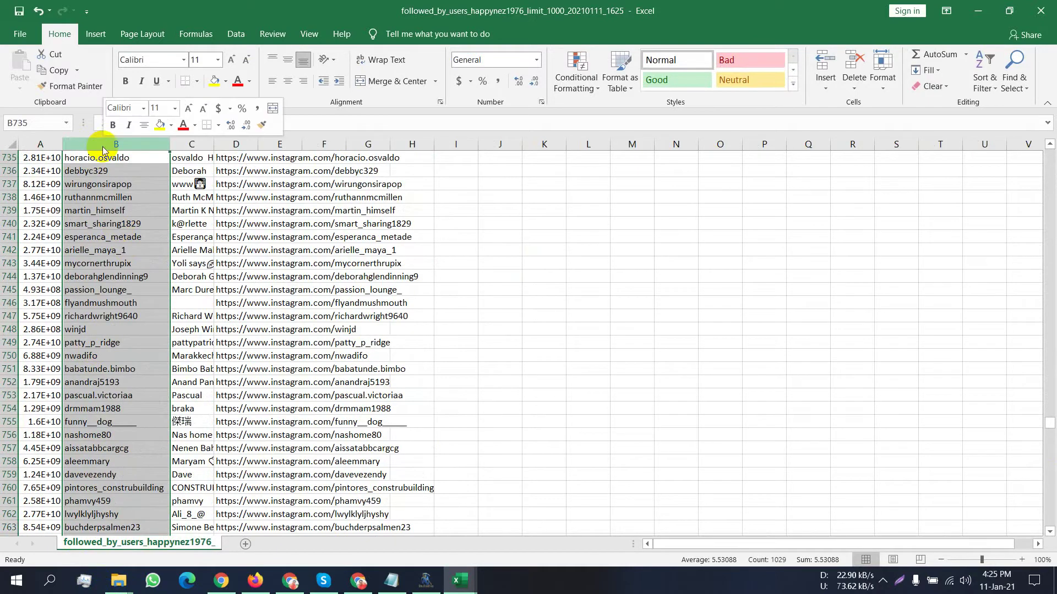
pyautogui.click(514, 319)
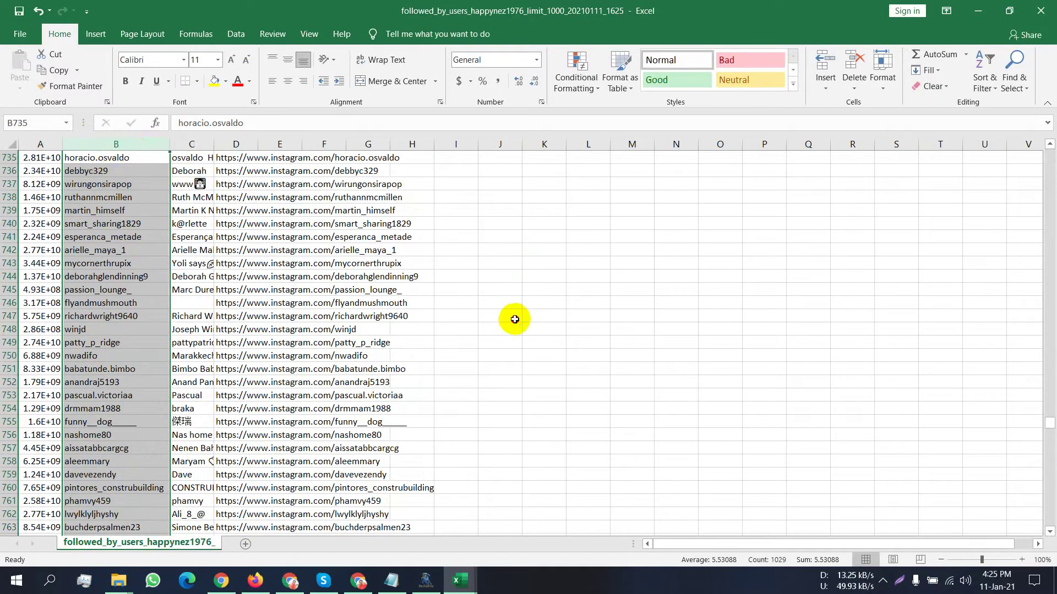
# Step: Copy the username column and paste it into New Text Document (3) in Notepad, replacing the old list of names
pyautogui.click(135, 145)
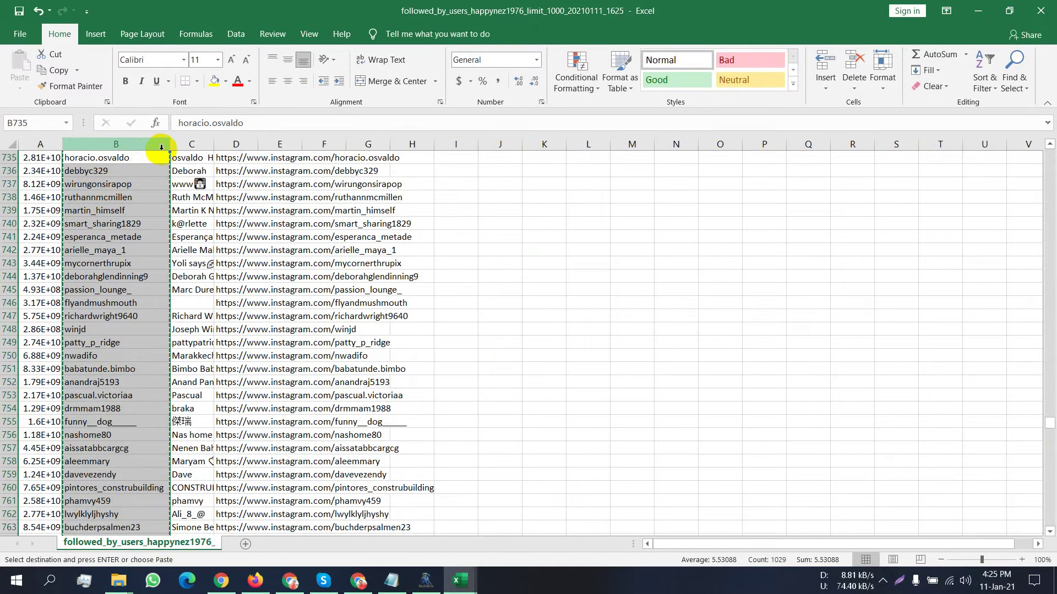
pyautogui.click(393, 582)
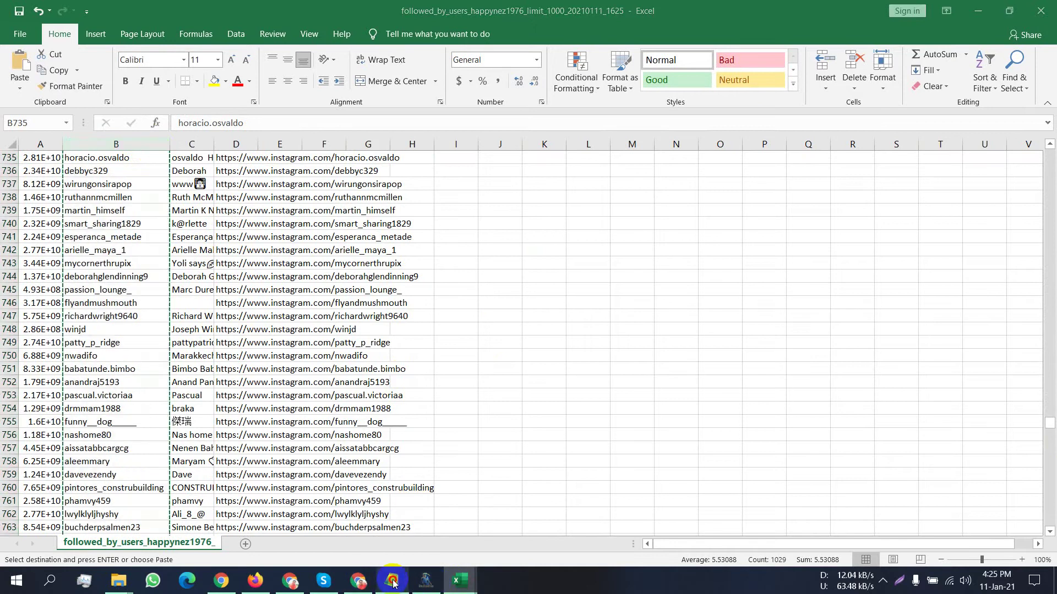
pyautogui.moveTo(290, 453); pyautogui.dragTo(97, 128)
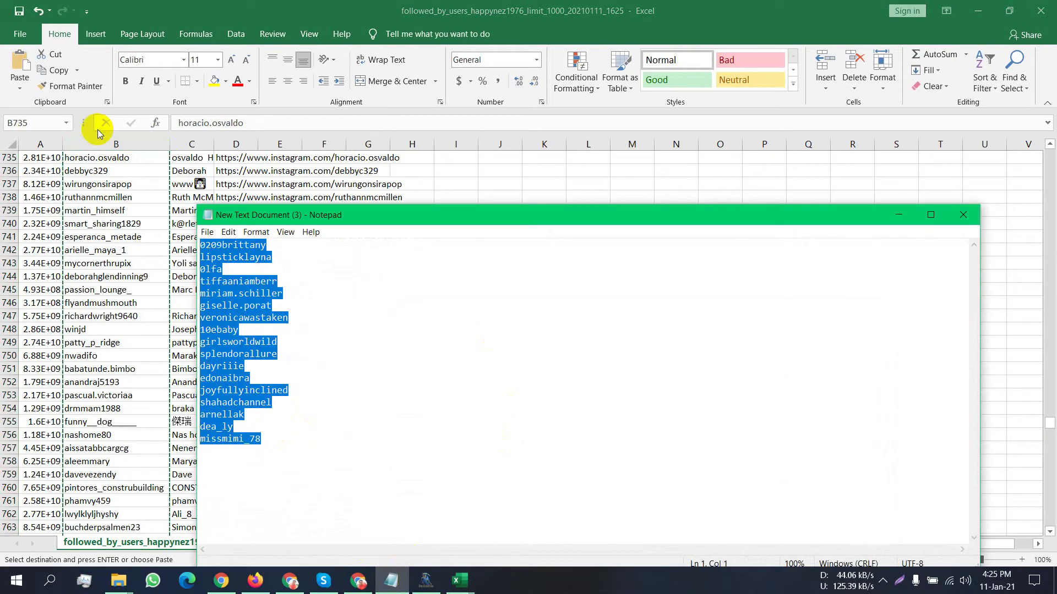
pyautogui.hotkey('ctrl', 'v')
# Step: Delete the username header line at the start of the pasted list and save the text file
pyautogui.scroll(10, 297, 345)
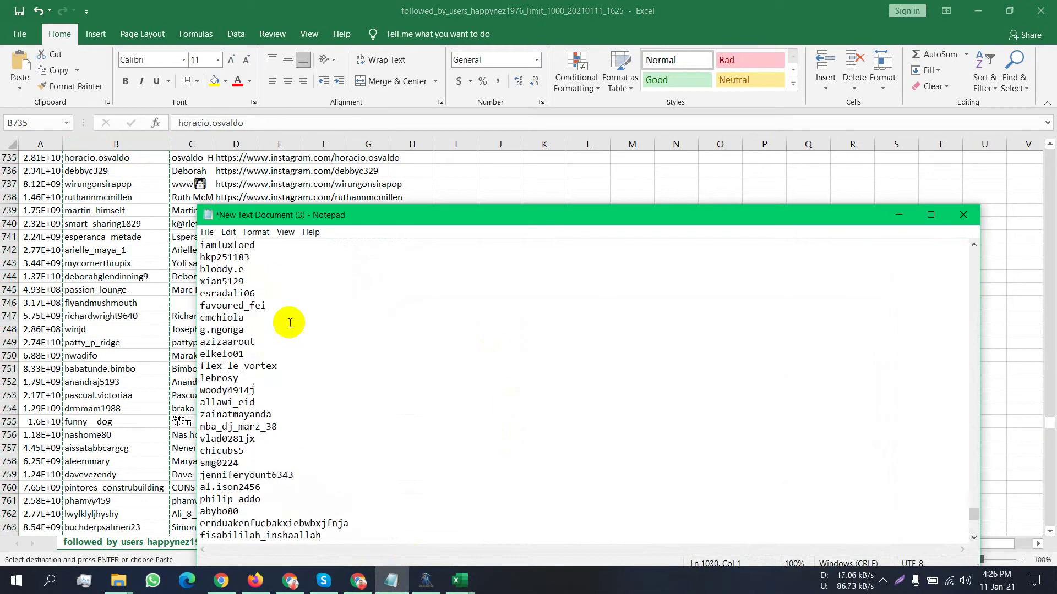
pyautogui.scroll(20, 290, 323)
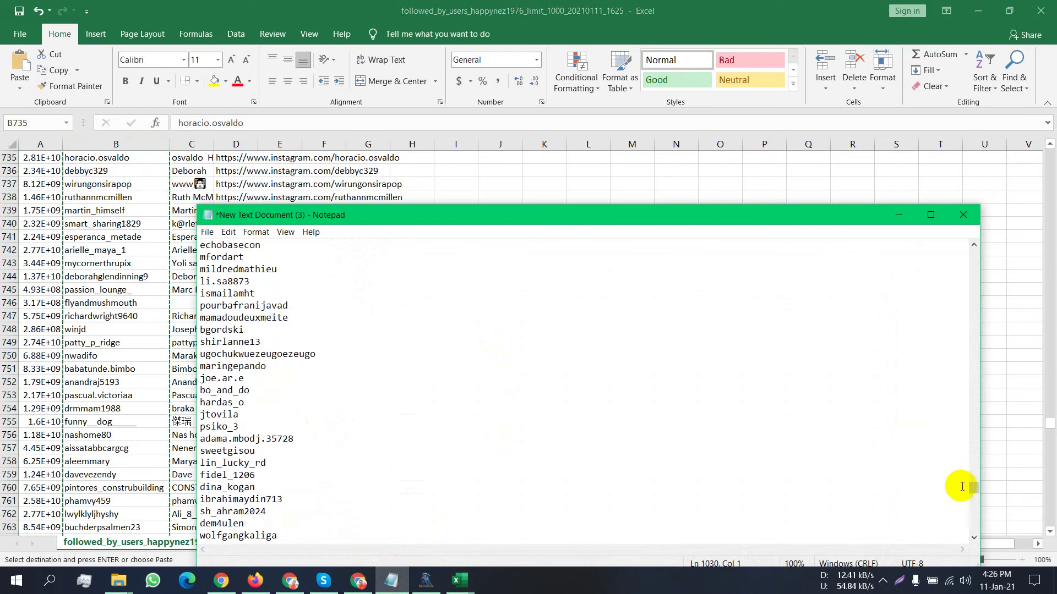
pyautogui.moveTo(972, 489); pyautogui.dragTo(973, 255)
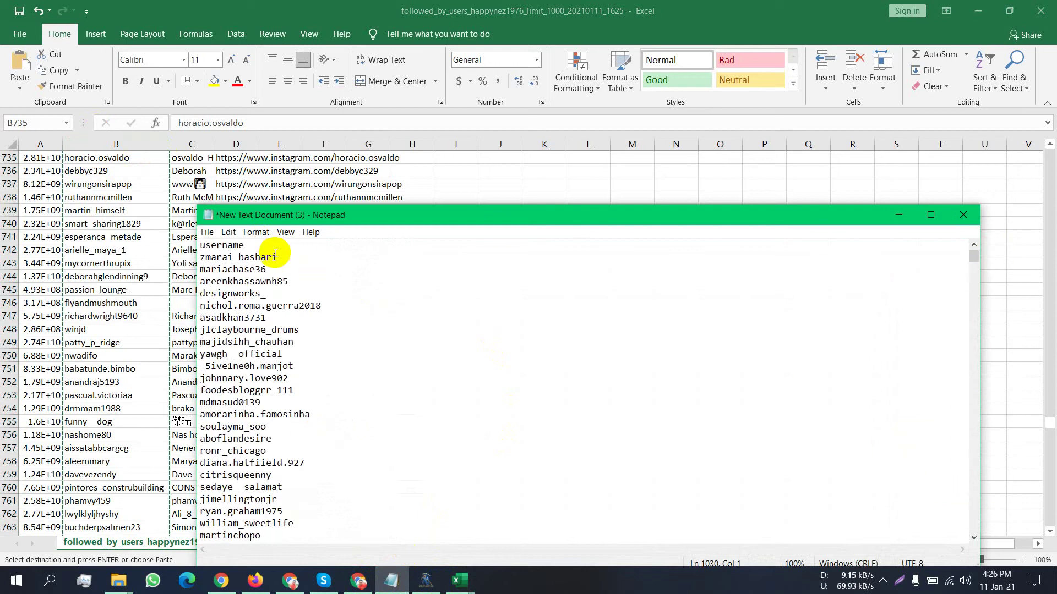
pyautogui.moveTo(270, 247); pyautogui.dragTo(169, 248)
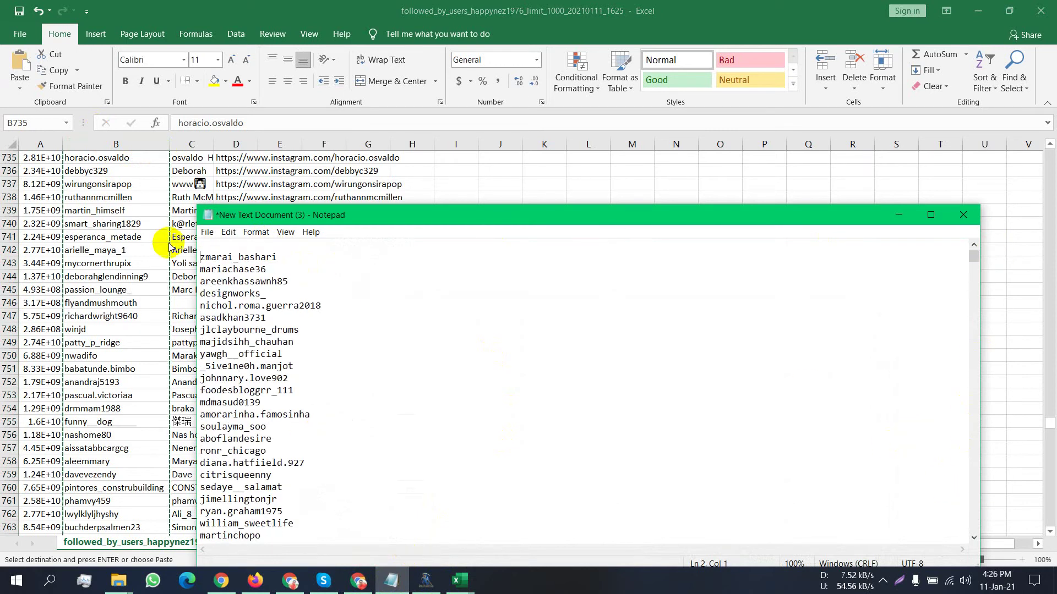
pyautogui.press('BackSpace')
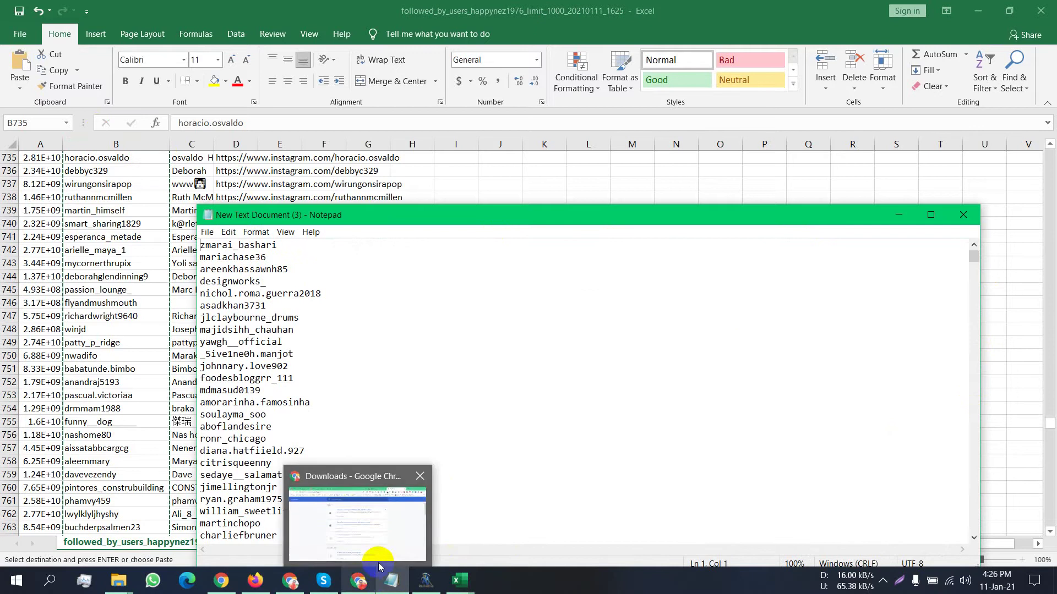
# Step: Switch to Instagram Data Extractor Pro, clear its old username list and import New Text Document (3) from the Desktop
pyautogui.click(425, 580)
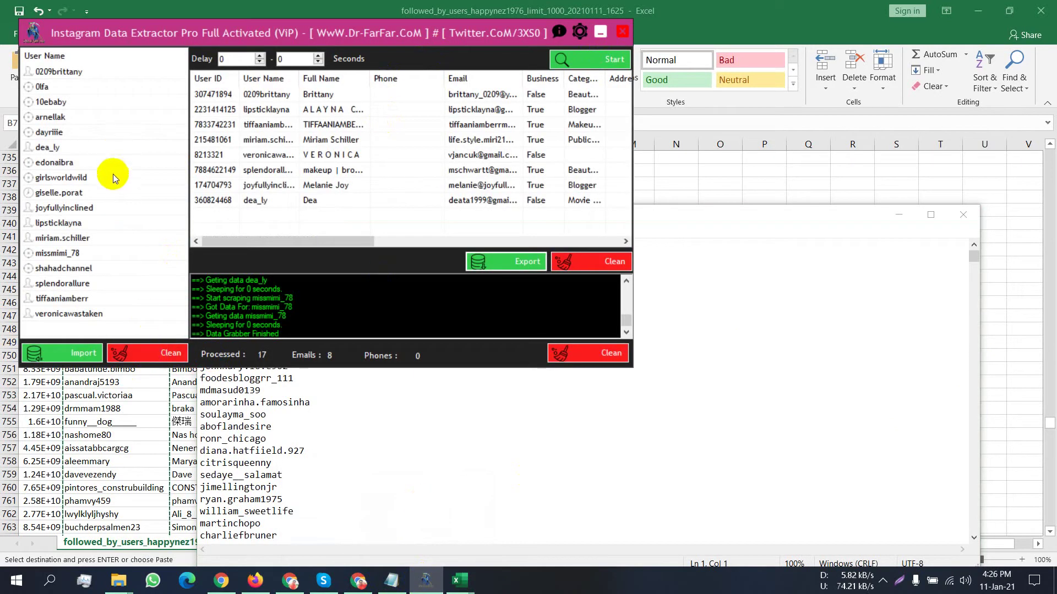
pyautogui.click(163, 364)
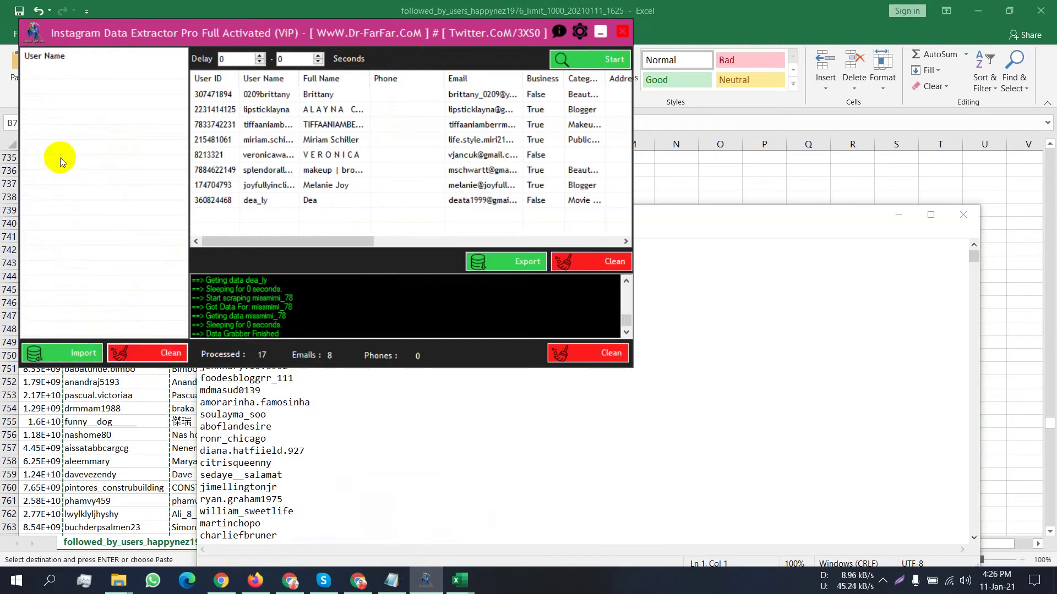
pyautogui.click(57, 355)
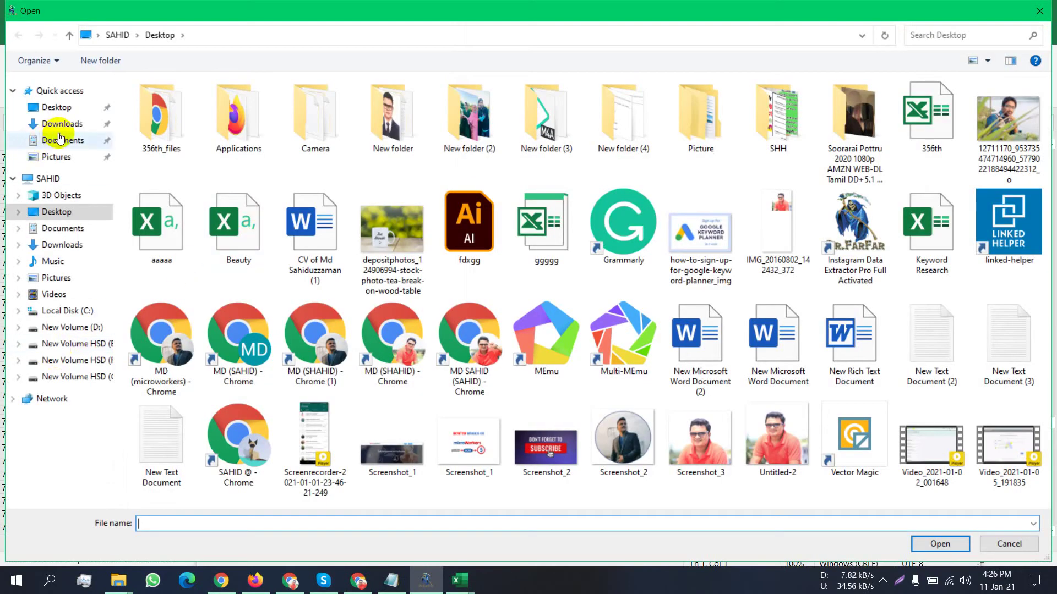
pyautogui.click(56, 113)
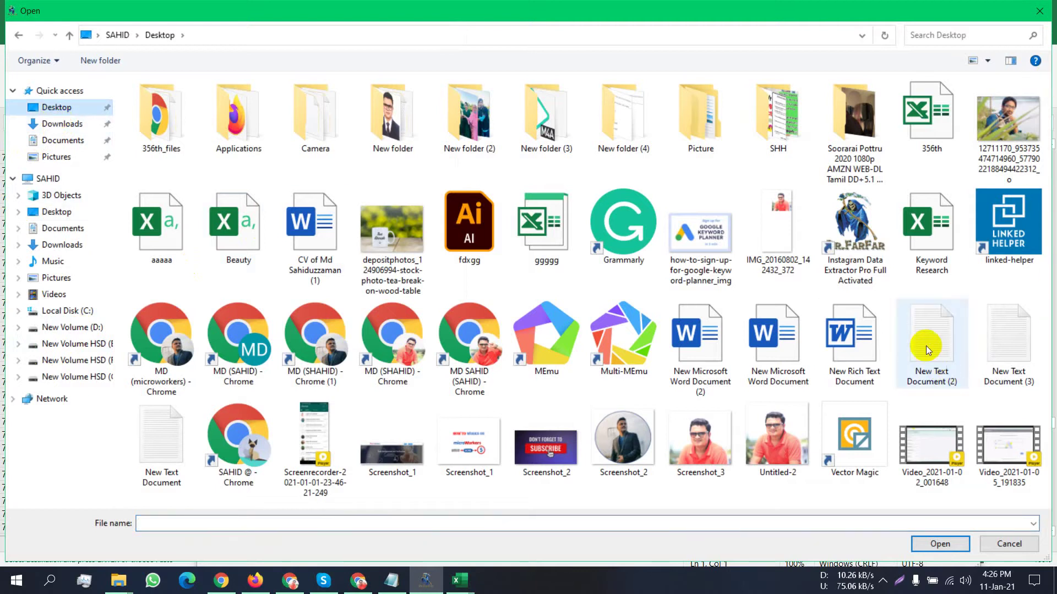
pyautogui.doubleClick(1012, 345)
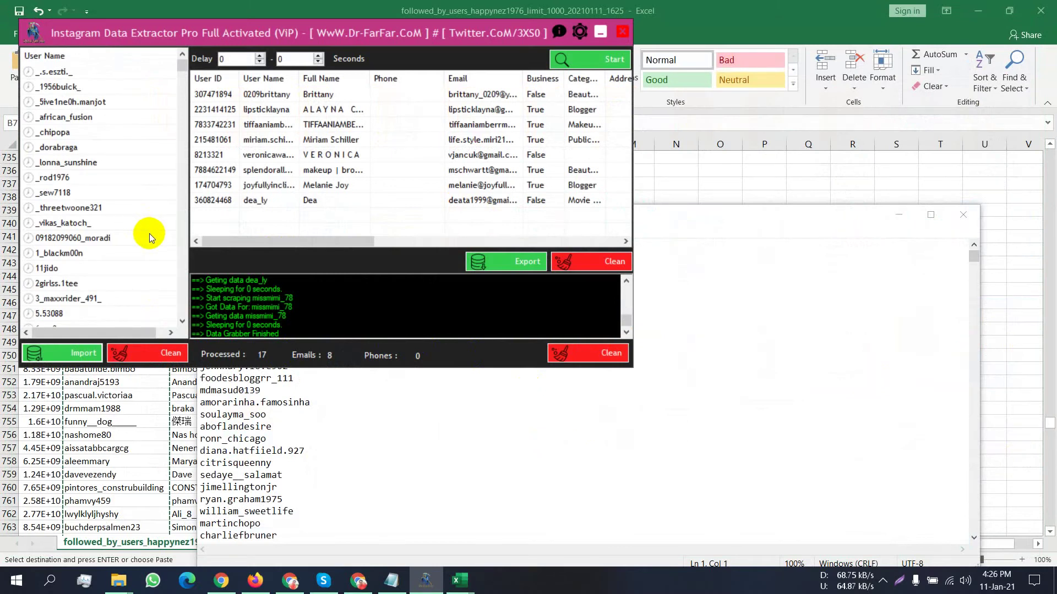
pyautogui.scroll(-10, 149, 220)
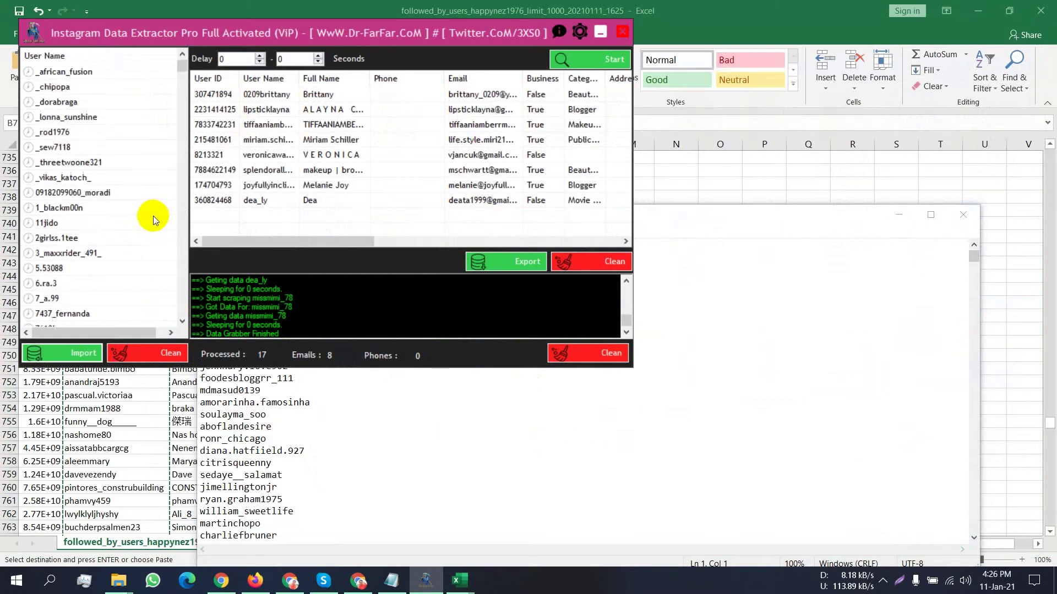
pyautogui.click(72, 352)
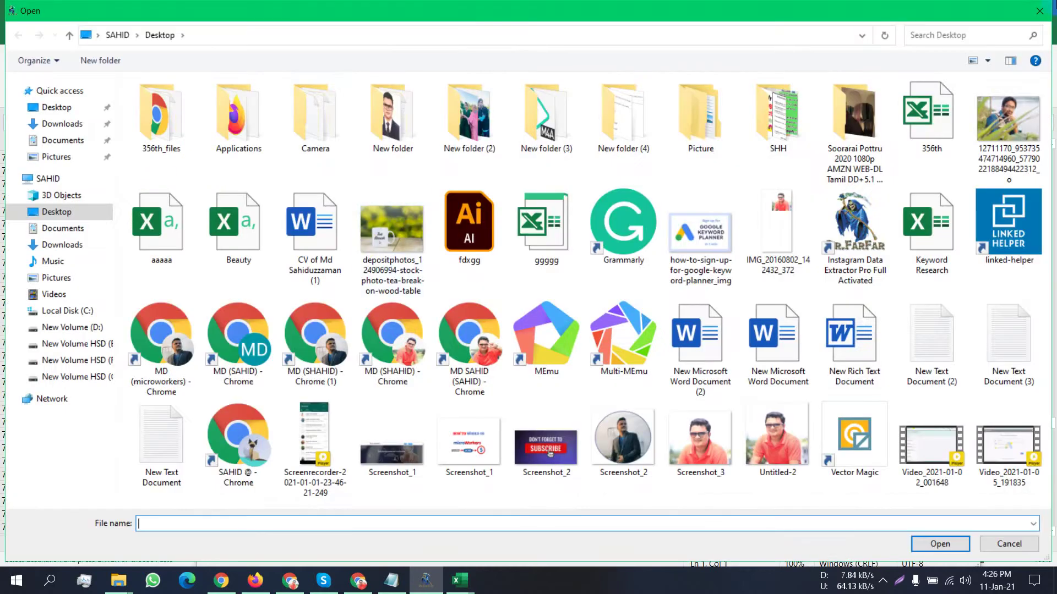
pyautogui.click(1037, 11)
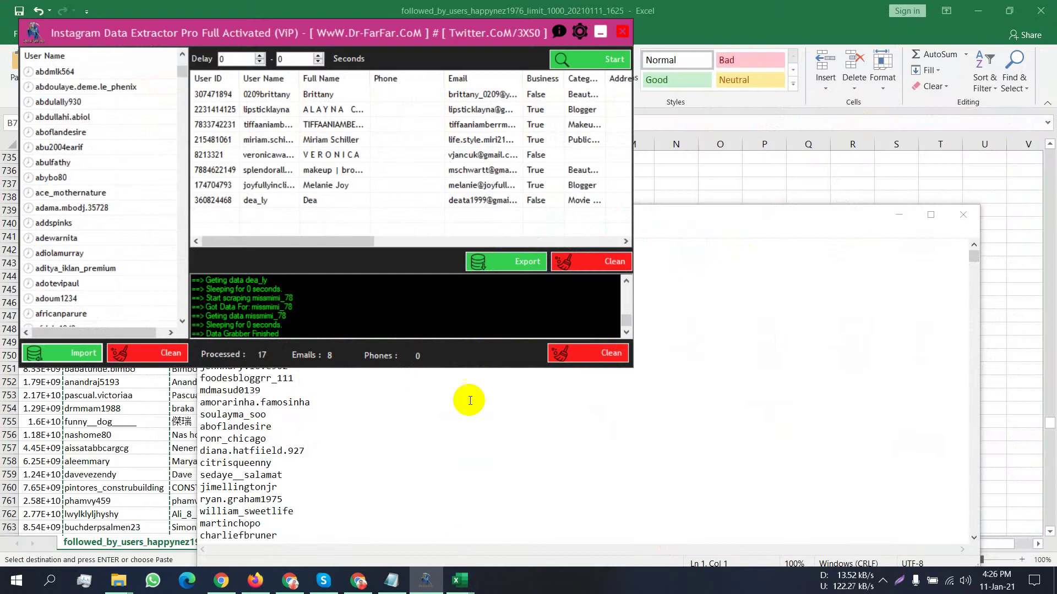
pyautogui.click(493, 267)
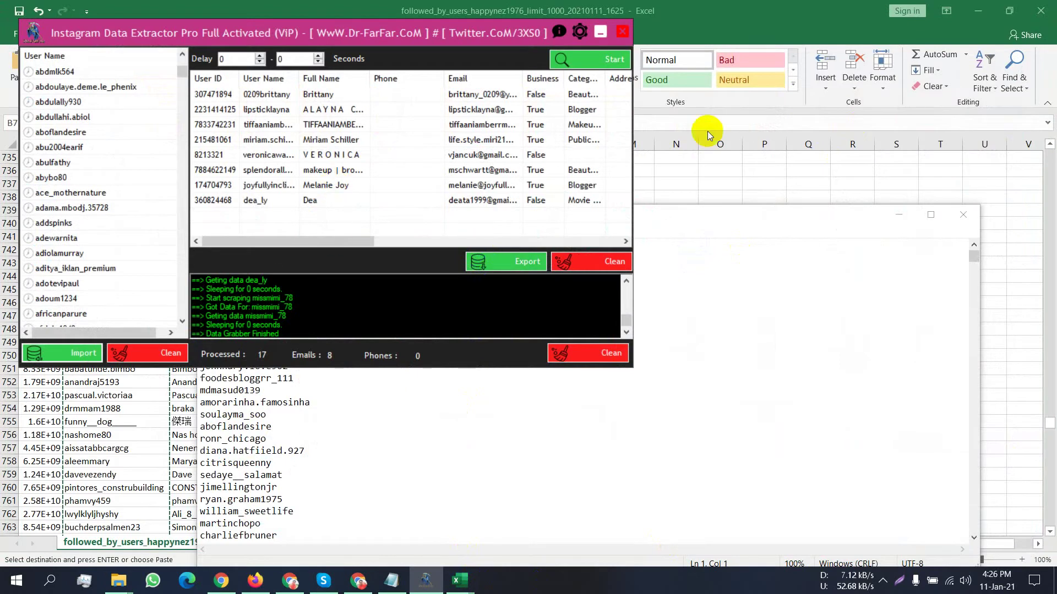
# Step: Start extracting data for the imported usernames, close the dr-farfar.com popup tab and return to the extractor
pyautogui.scroll(4, 99, 237)
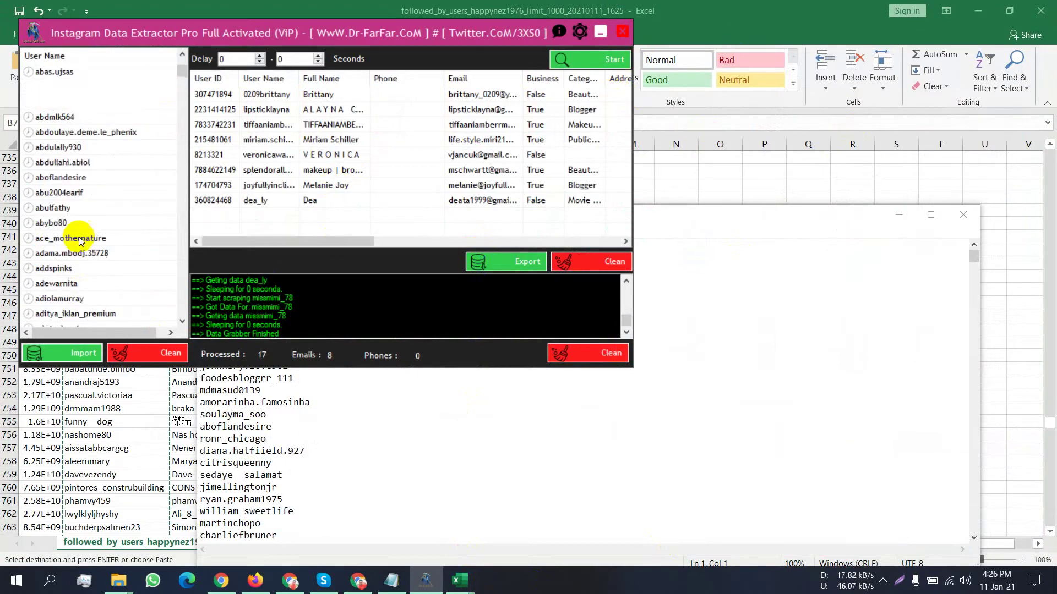
pyautogui.click(577, 64)
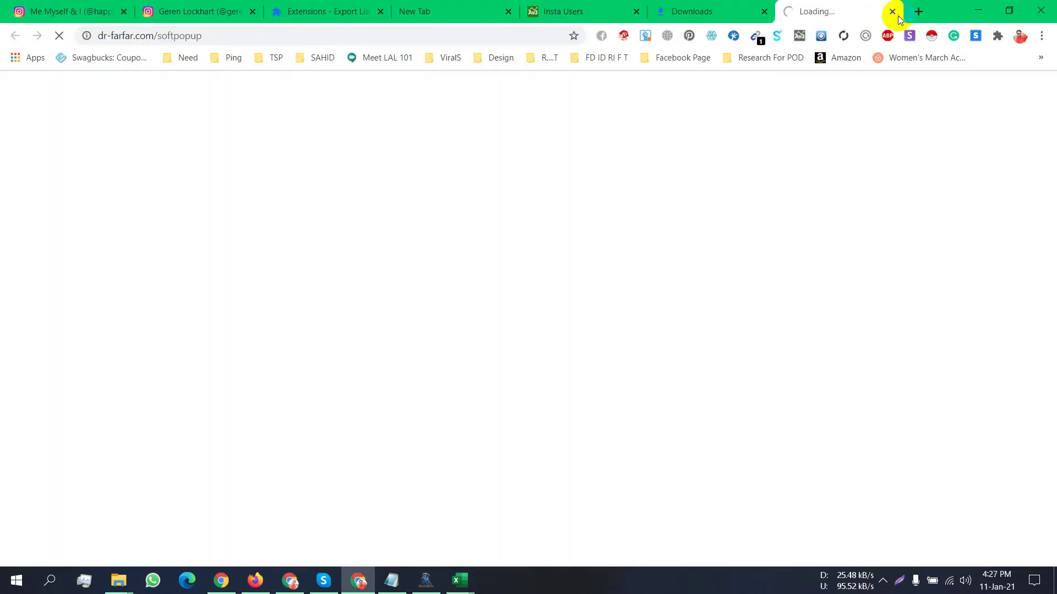
pyautogui.click(892, 12)
pyautogui.click(424, 576)
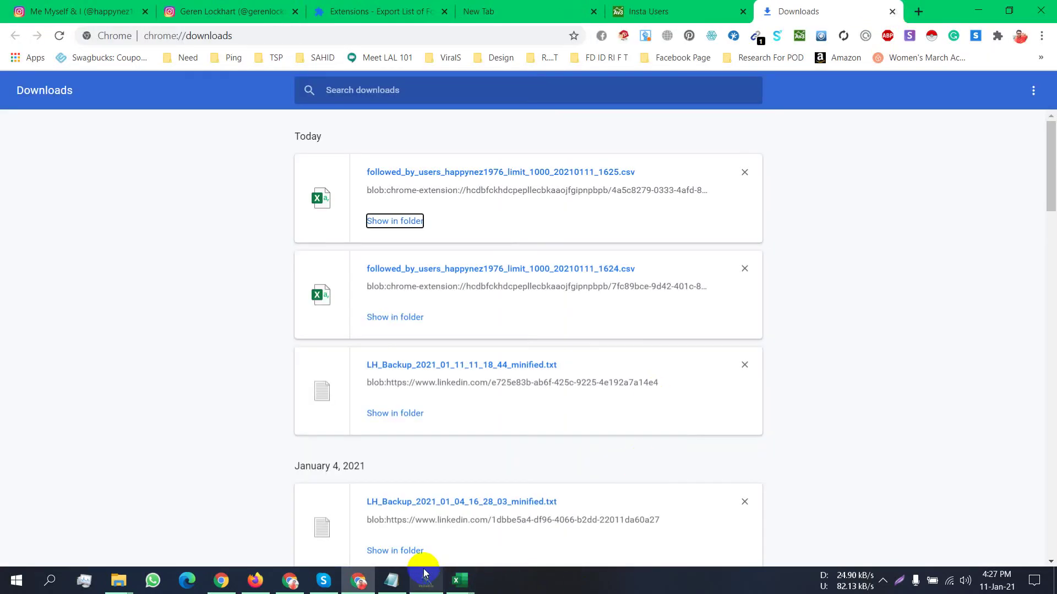
pyautogui.click(427, 476)
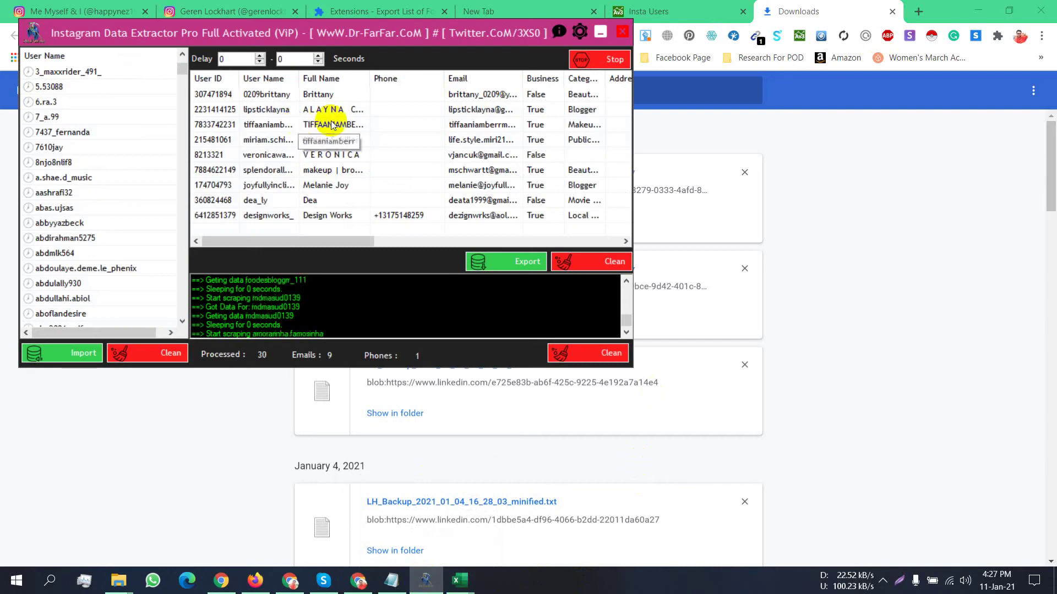
# Step: Minimize the extractor, switch to the followers spreadsheet in Excel and look through its rows towards the end of the list
pyautogui.click(600, 32)
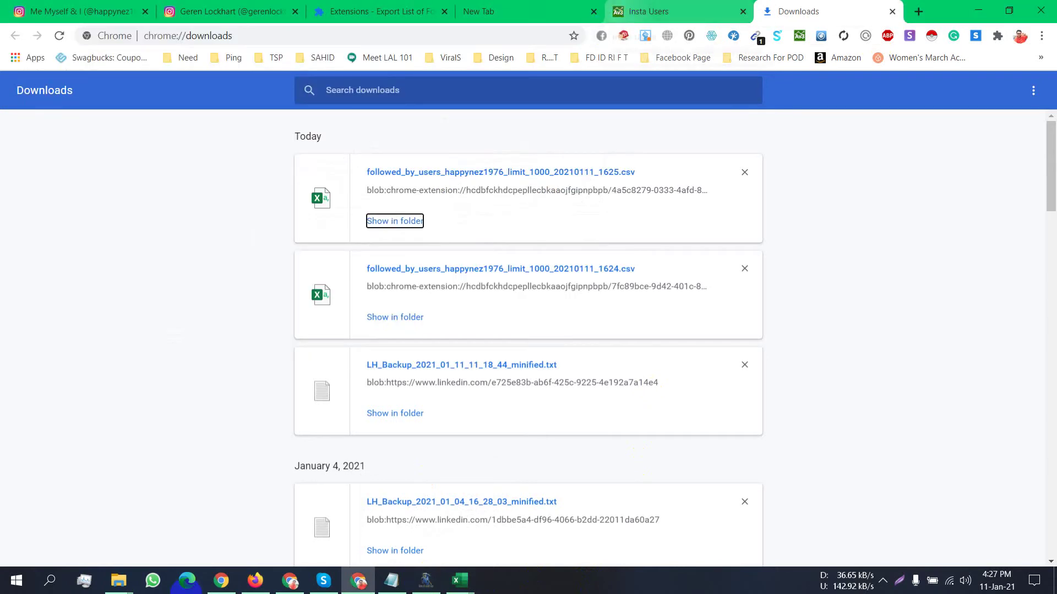
pyautogui.moveTo(467, 573)
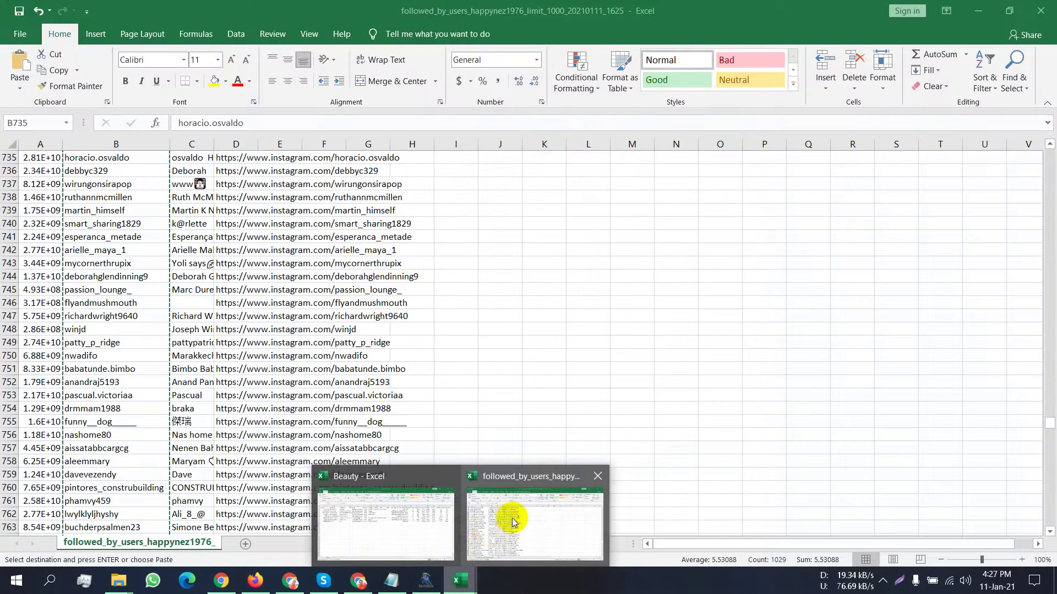
pyautogui.click(512, 522)
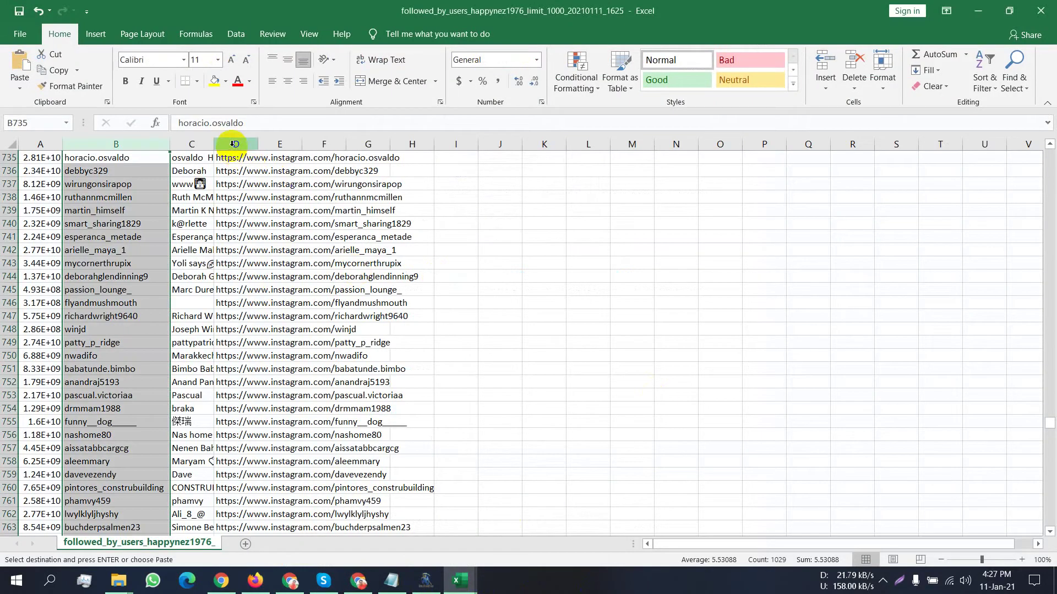
pyautogui.scroll(-20, 389, 290)
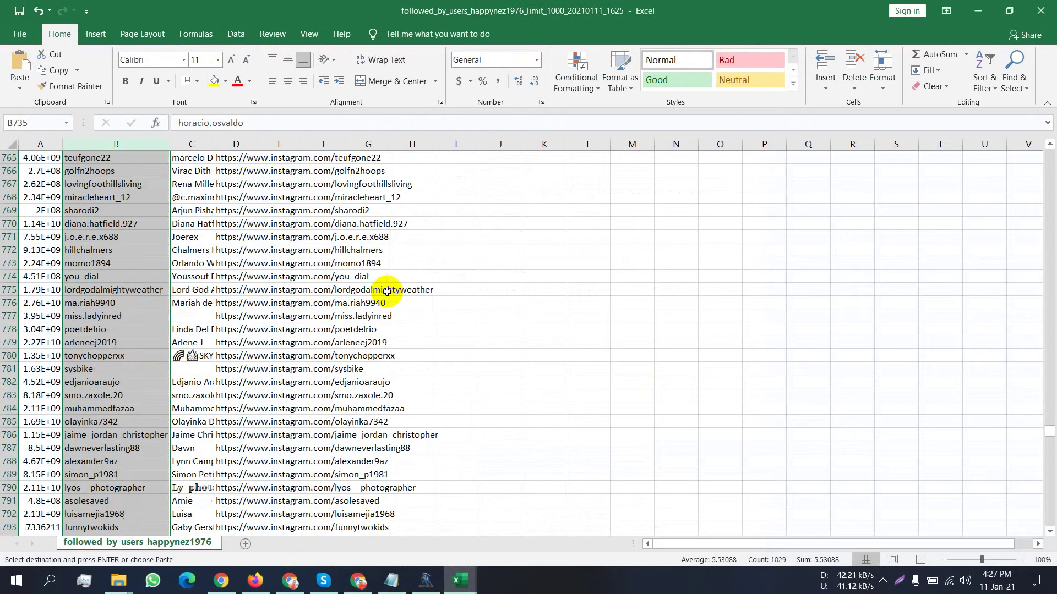
pyautogui.scroll(-20, 325, 308)
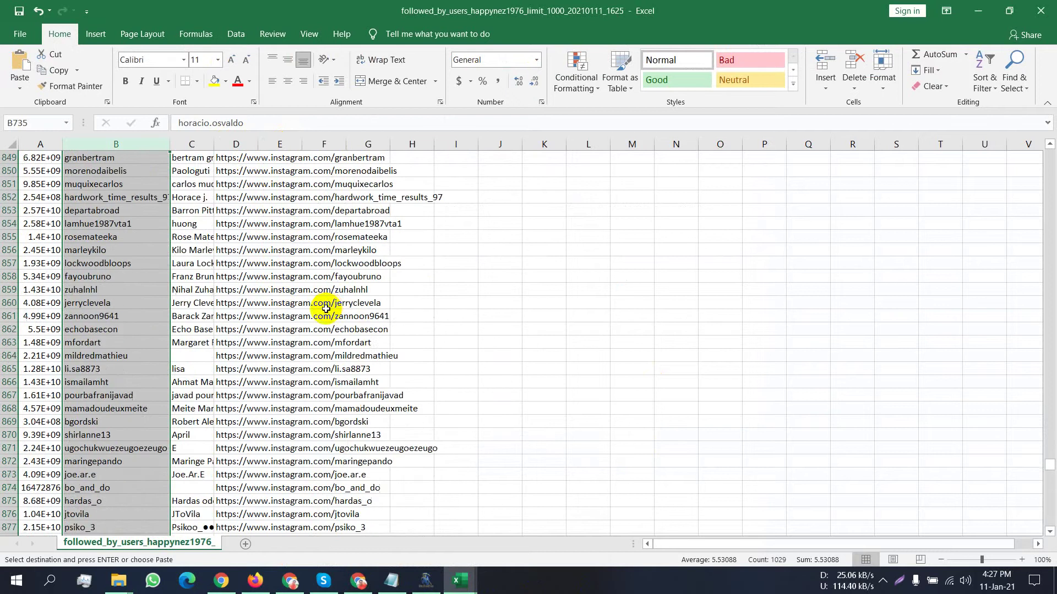
pyautogui.scroll(-20, 325, 310)
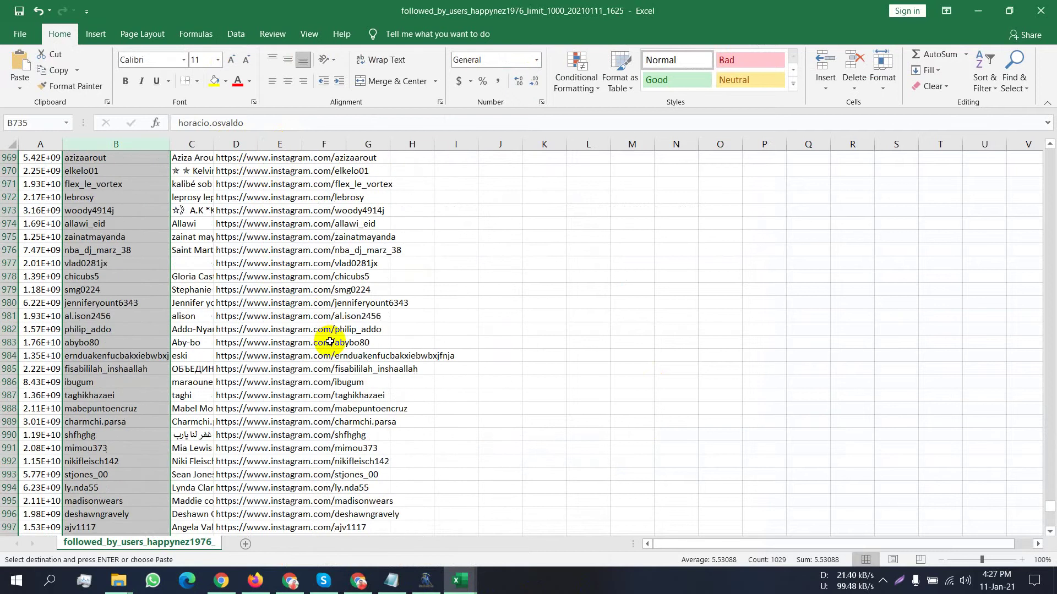
pyautogui.scroll(13, 330, 341)
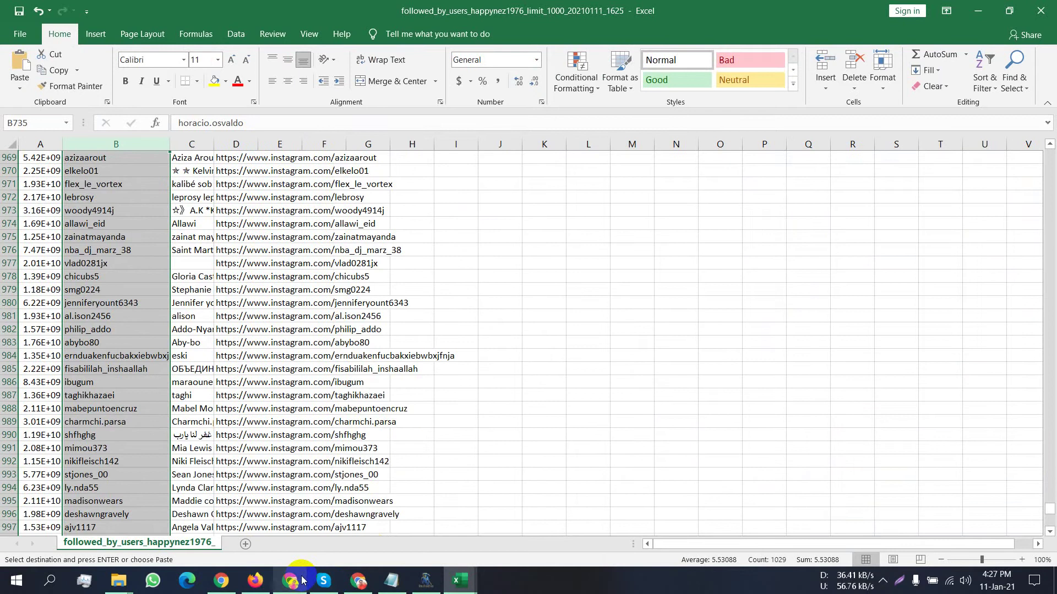
# Step: Return to the extractor and examine the phone numbers and email addresses collected for the scraped profiles
pyautogui.click(426, 581)
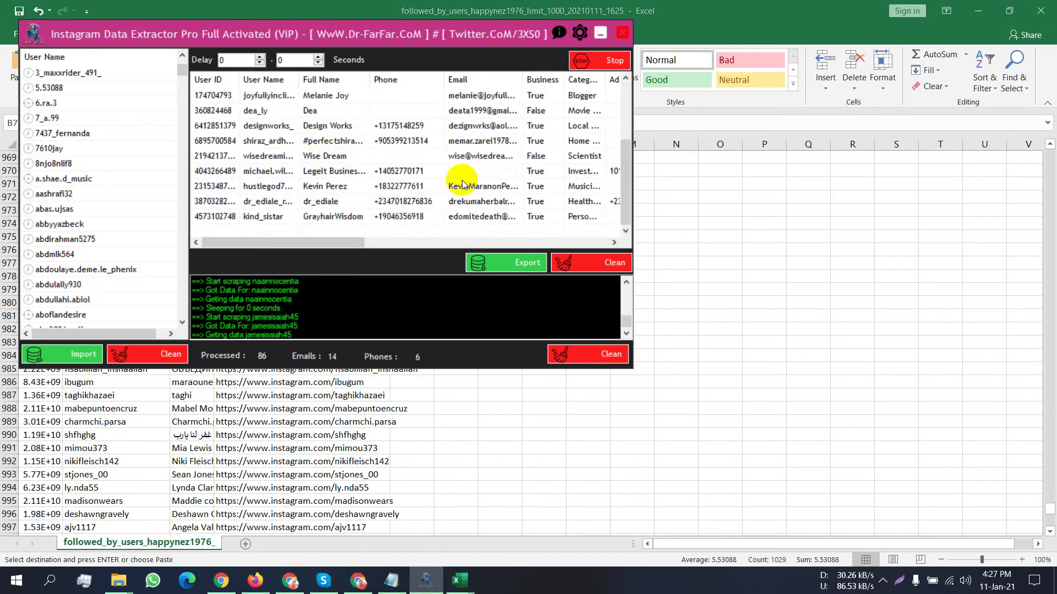
pyautogui.click(397, 131)
pyautogui.click(401, 141)
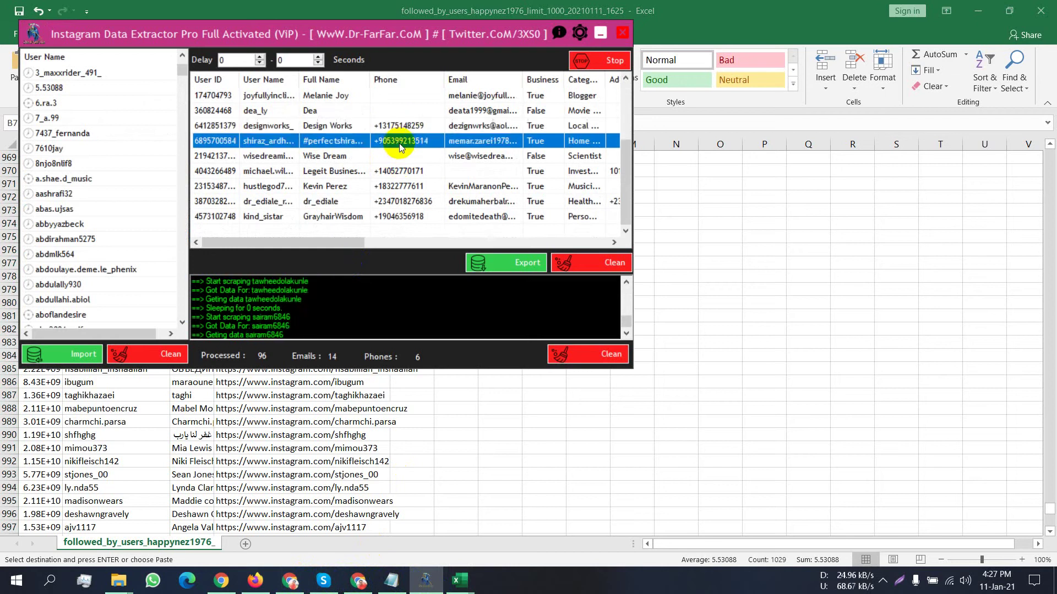
pyautogui.click(407, 173)
pyautogui.click(407, 187)
pyautogui.click(462, 202)
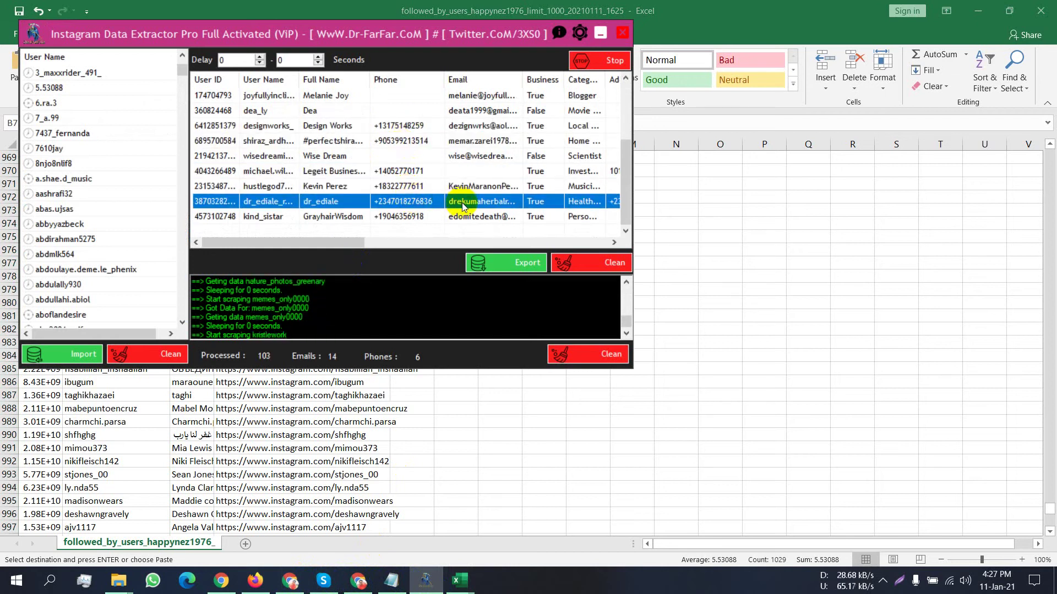
pyautogui.scroll(2, 373, 198)
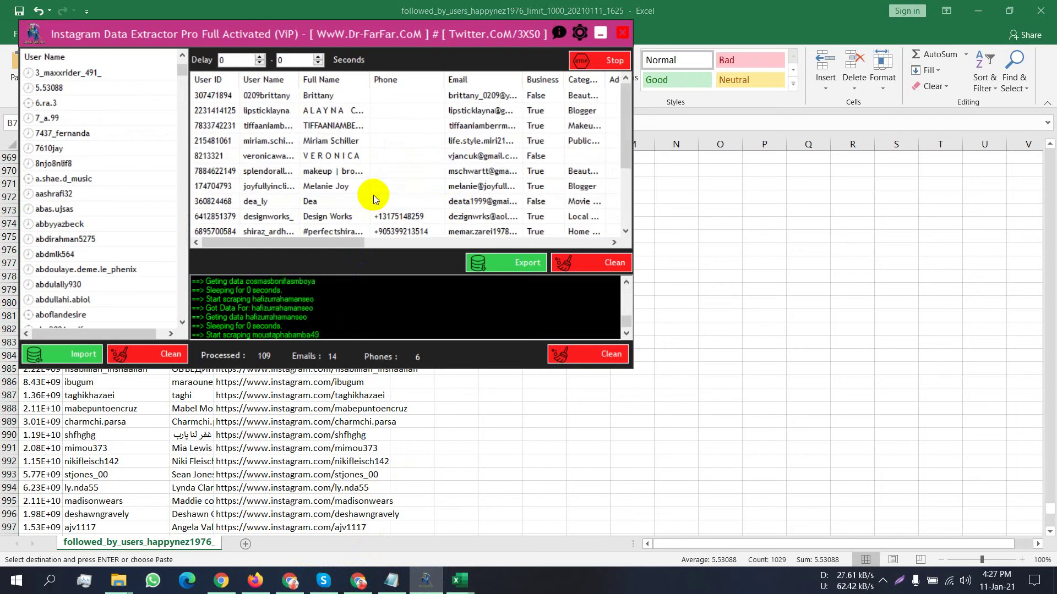
pyautogui.scroll(-2, 373, 198)
pyautogui.scroll(2, 369, 190)
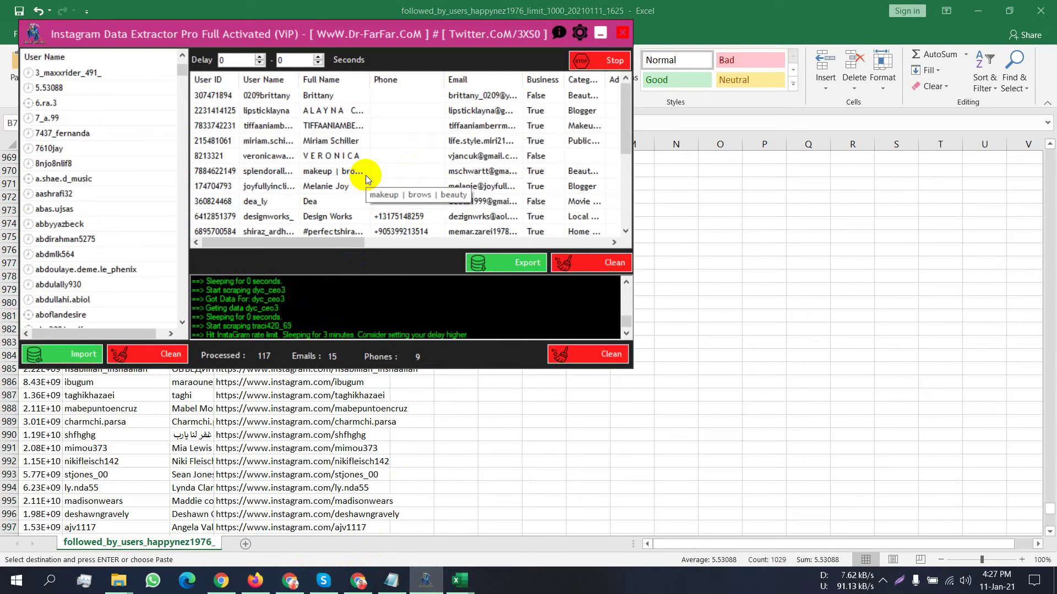
pyautogui.scroll(-3, 366, 175)
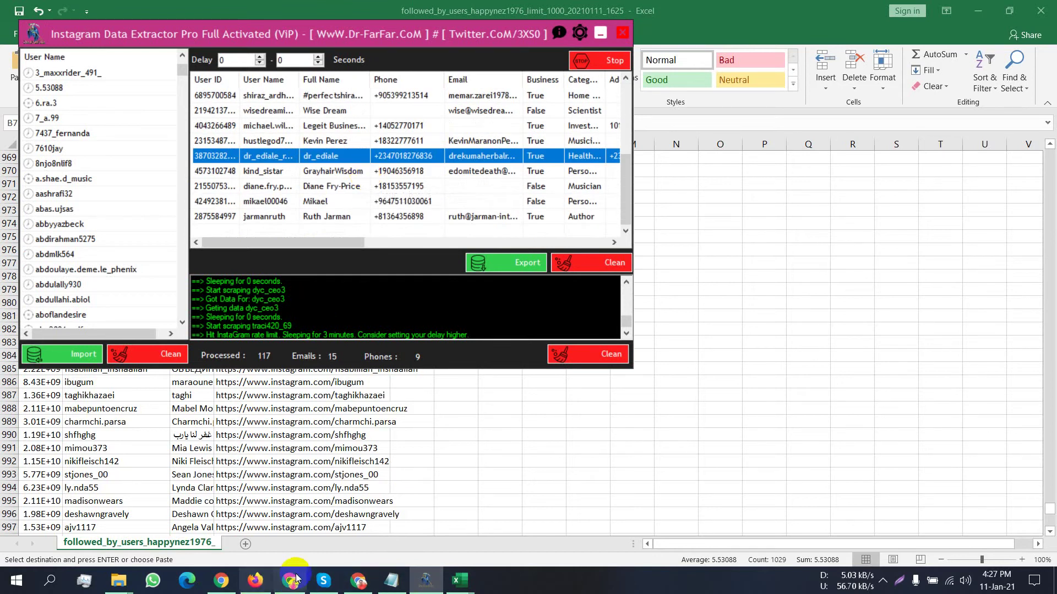
pyautogui.scroll(3, 413, 204)
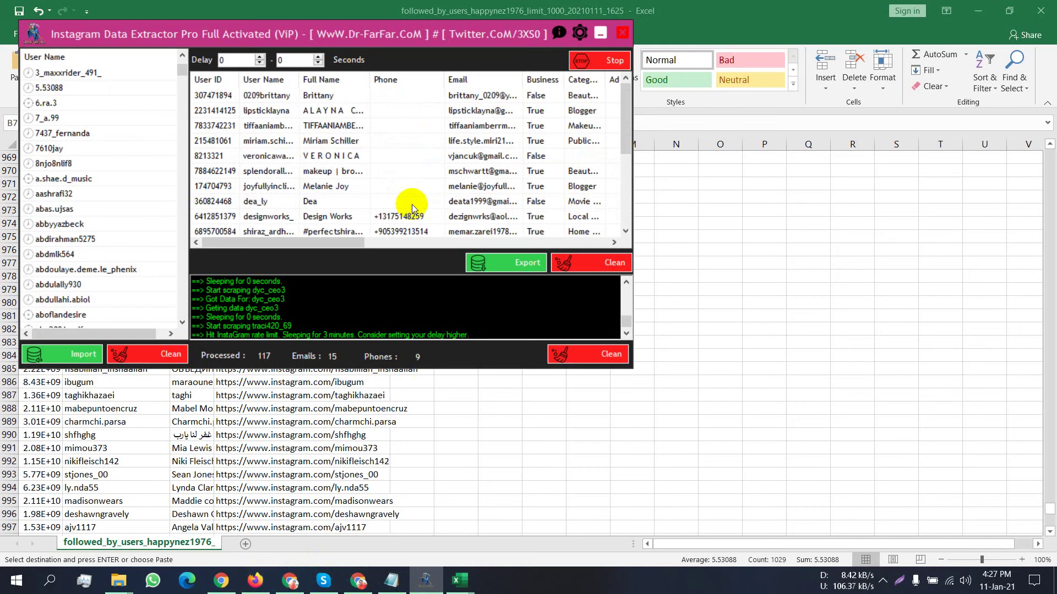
# Step: Export the collected Instagram data with all columns as a CSV file named seadrfase on the Desktop
pyautogui.click(517, 263)
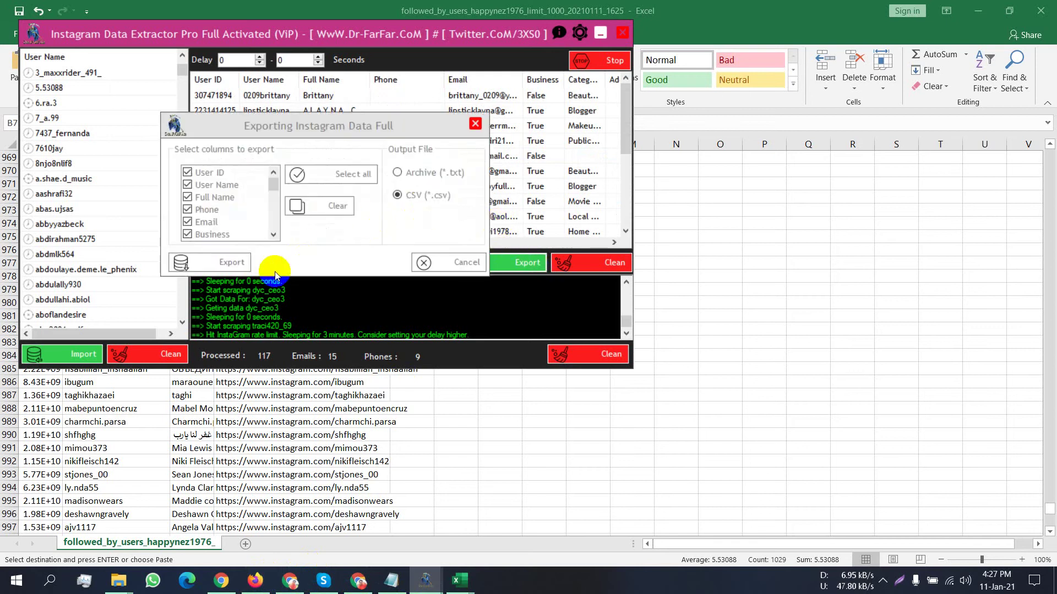
pyautogui.click(243, 264)
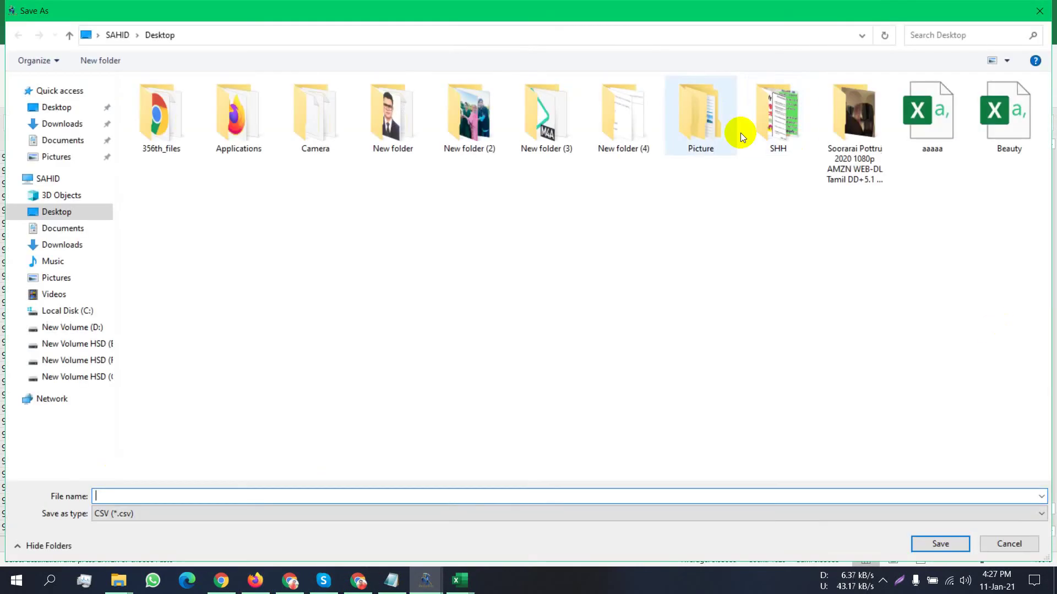
pyautogui.click(190, 500)
pyautogui.write('seadrfase')
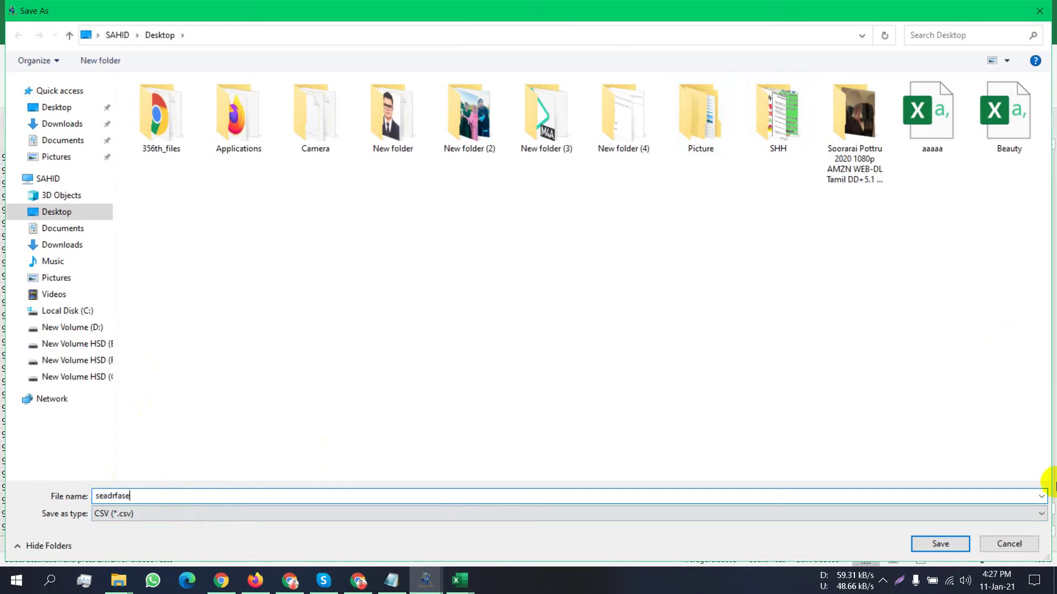
pyautogui.click(949, 547)
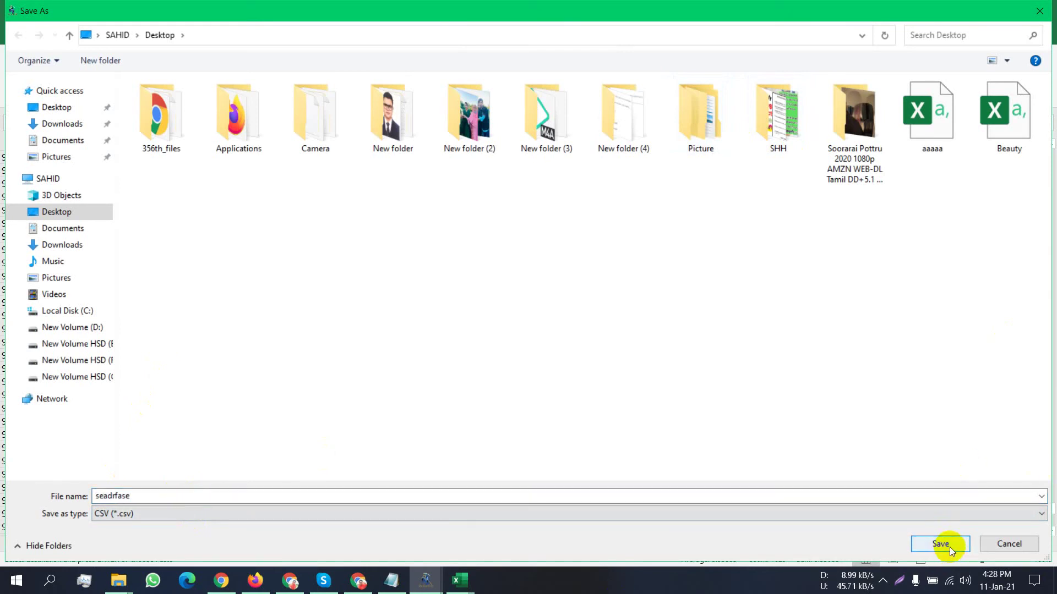
pyautogui.click(624, 357)
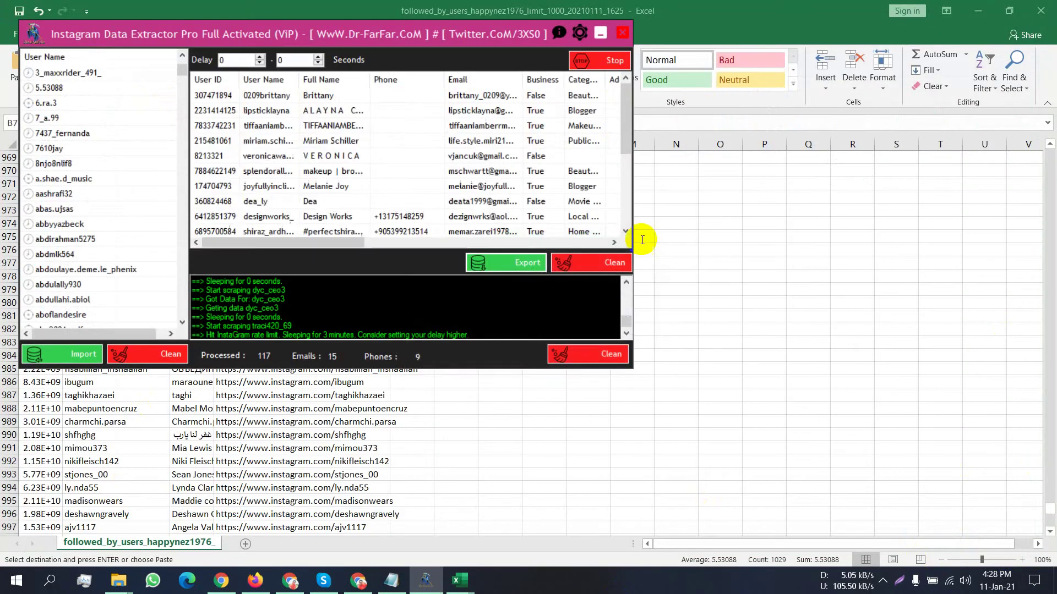
# Step: Minimize the Chrome downloads window and check the extractor's delay and Instagram account settings
pyautogui.click(892, 12)
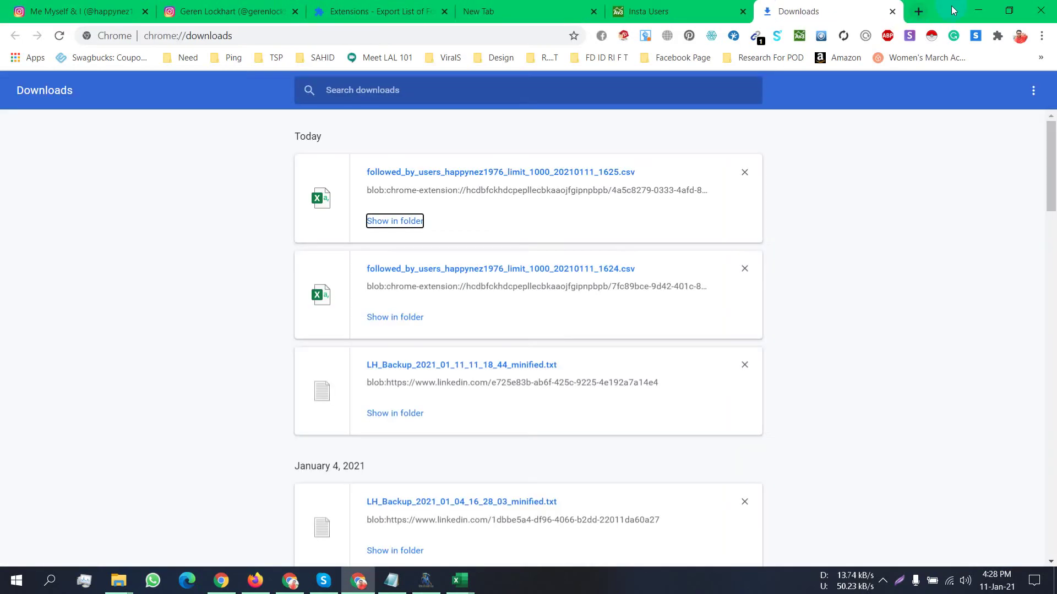
pyautogui.click(984, 5)
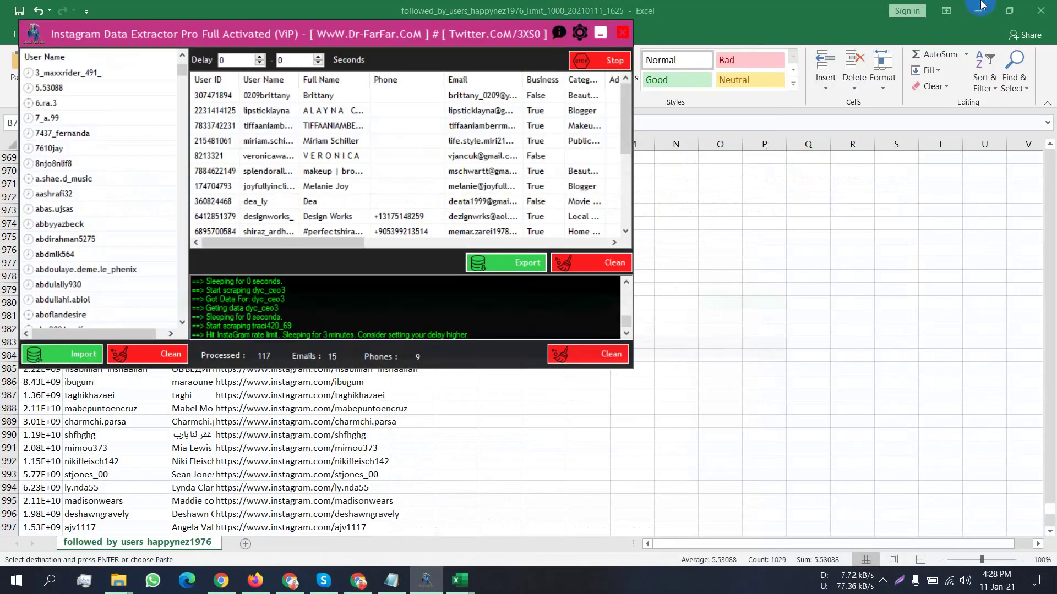
pyautogui.click(577, 34)
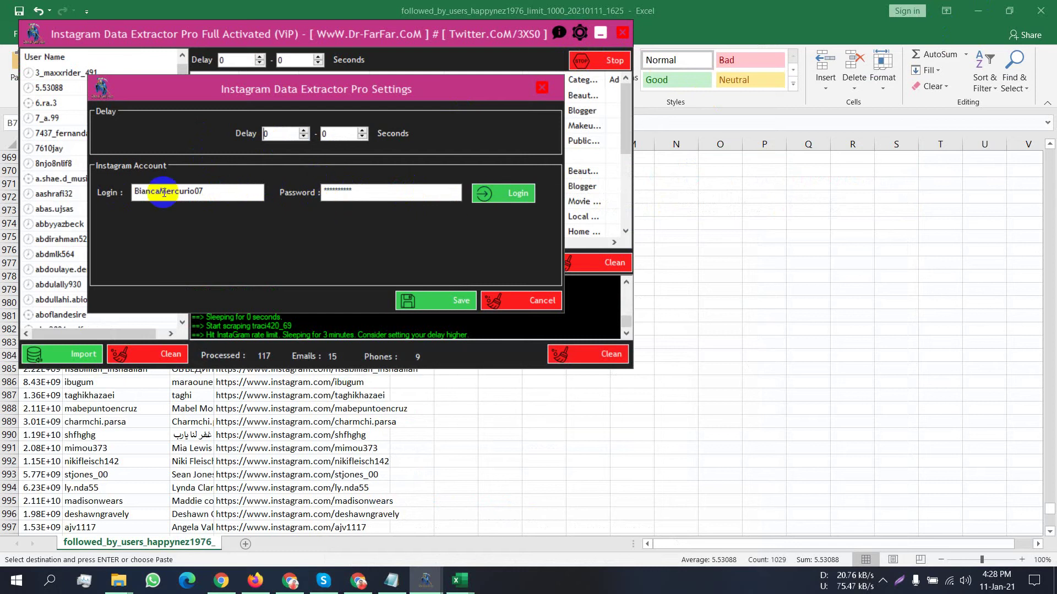
pyautogui.click(537, 89)
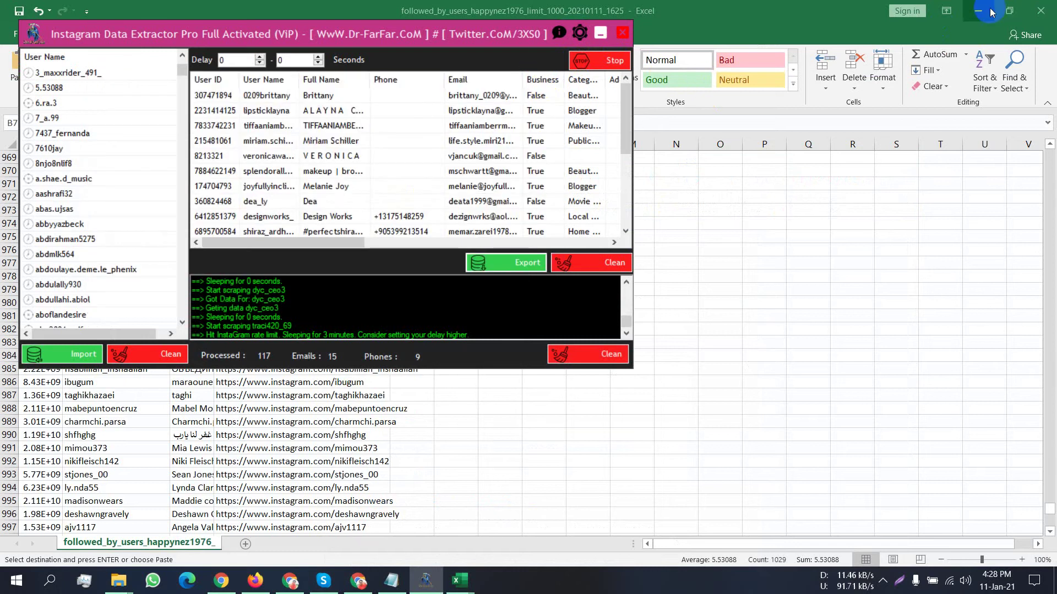
# Step: Clear the windows off the desktop, closing the Downloads folder and minimizing the others, and open the exported seadrfase file in Excel
pyautogui.click(989, 11)
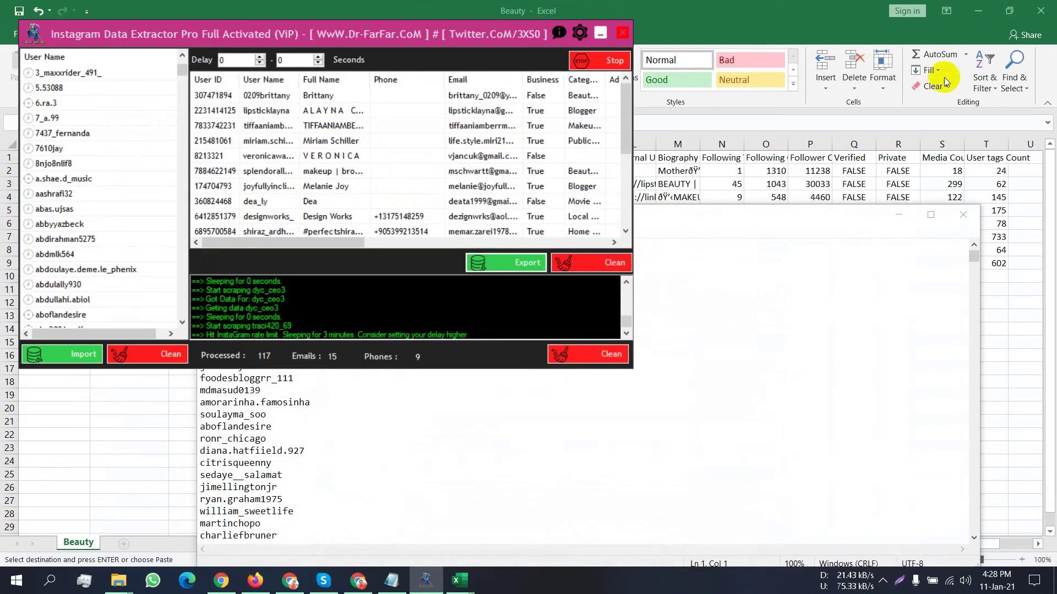
pyautogui.click(958, 8)
pyautogui.click(967, 12)
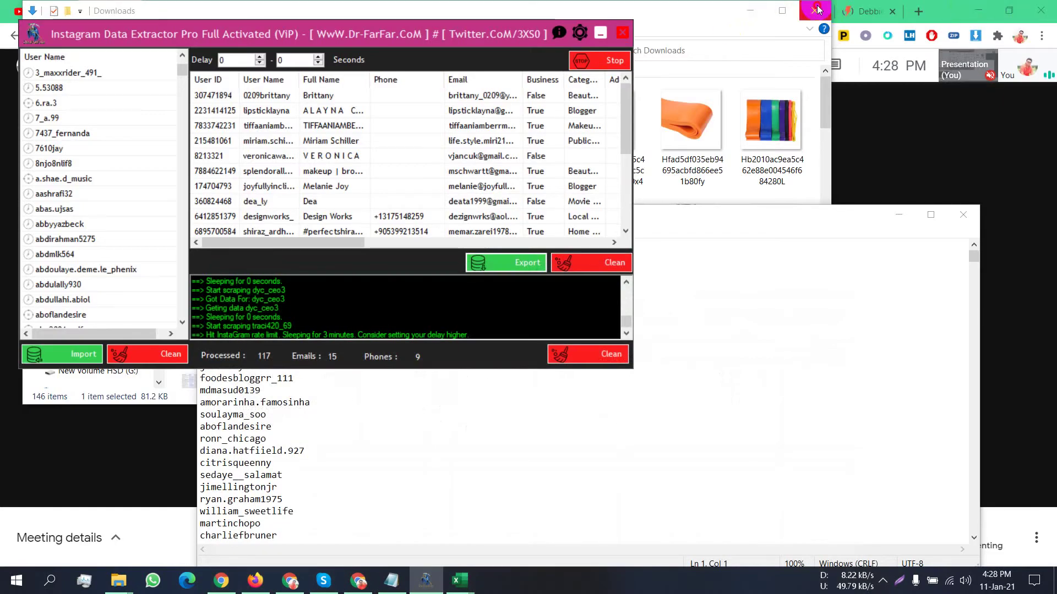
pyautogui.click(817, 9)
pyautogui.click(973, 9)
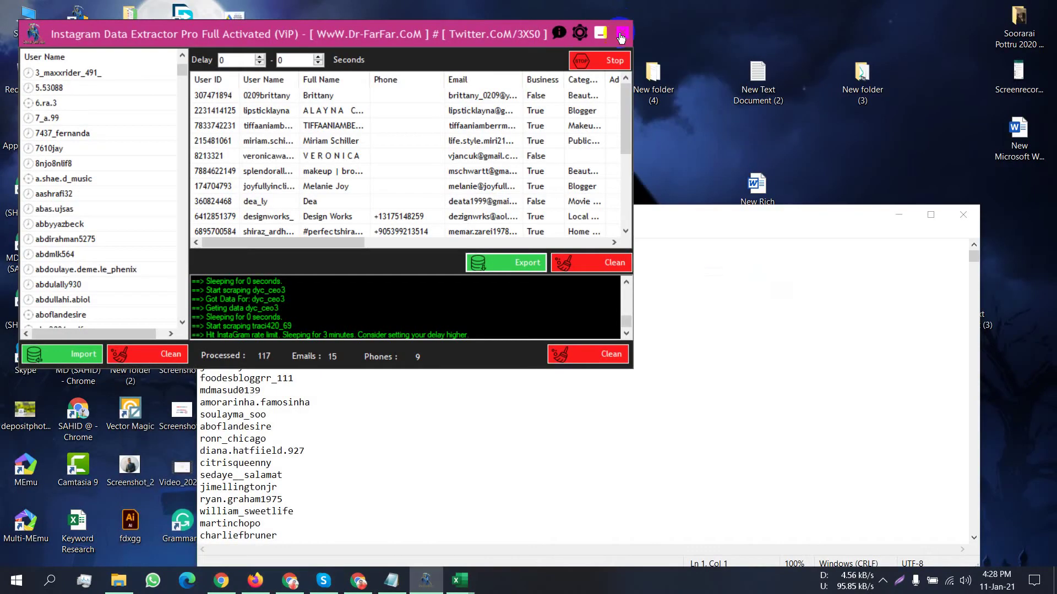
pyautogui.click(620, 36)
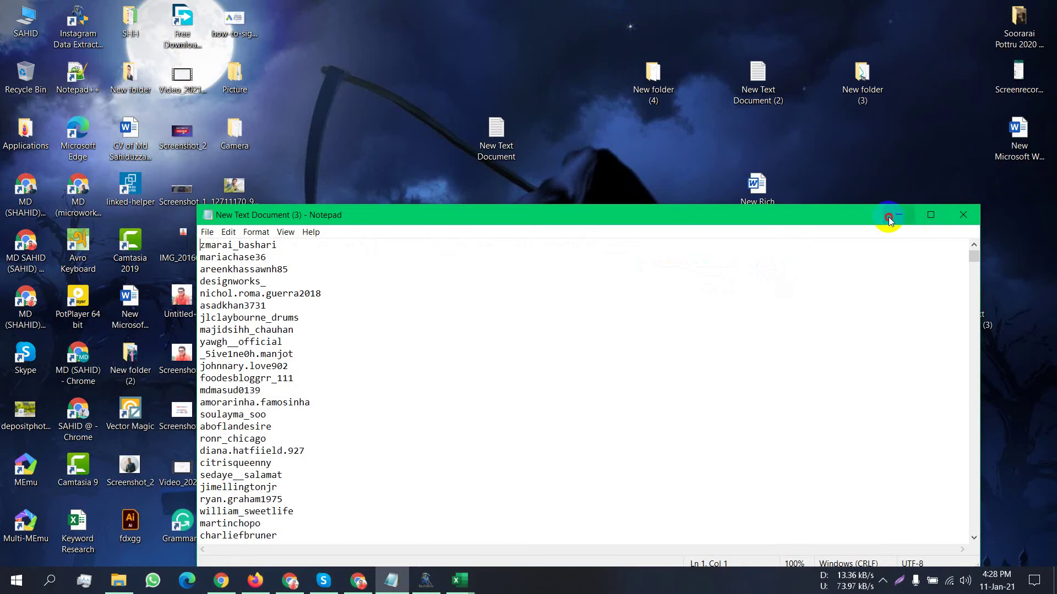
pyautogui.click(889, 217)
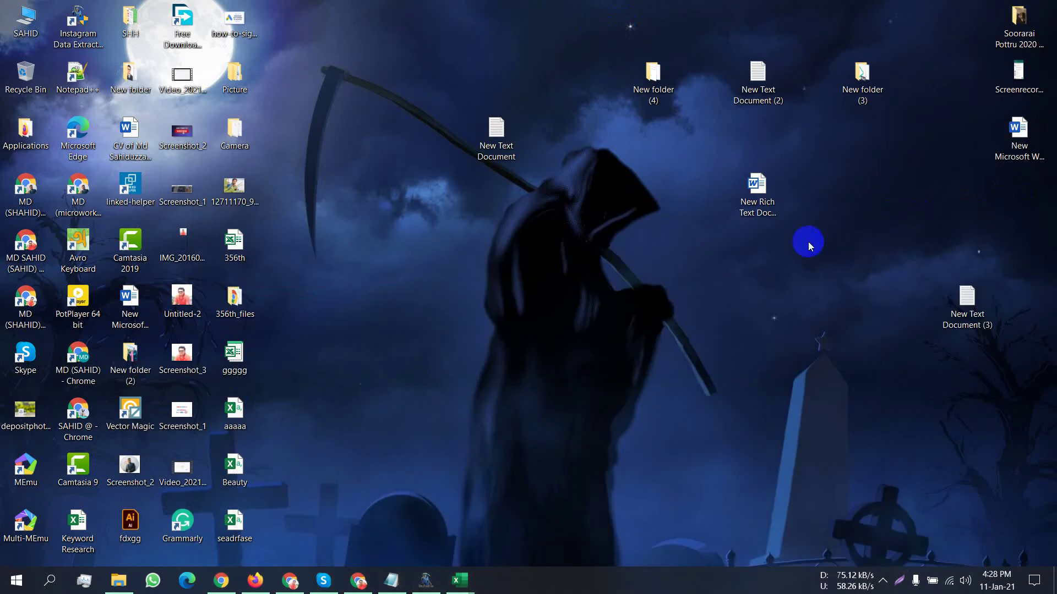
pyautogui.doubleClick(233, 525)
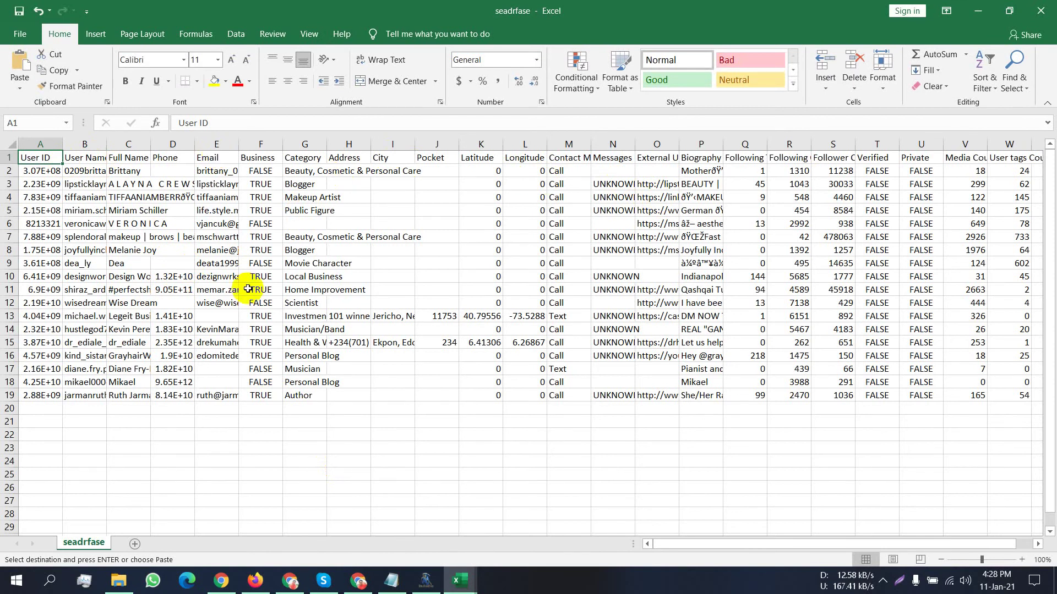
# Step: Switch back to Instagram Data Extractor Pro, review its login settings without changing them, and minimize it to return to the spreadsheet
pyautogui.click(425, 581)
pyautogui.click(591, 66)
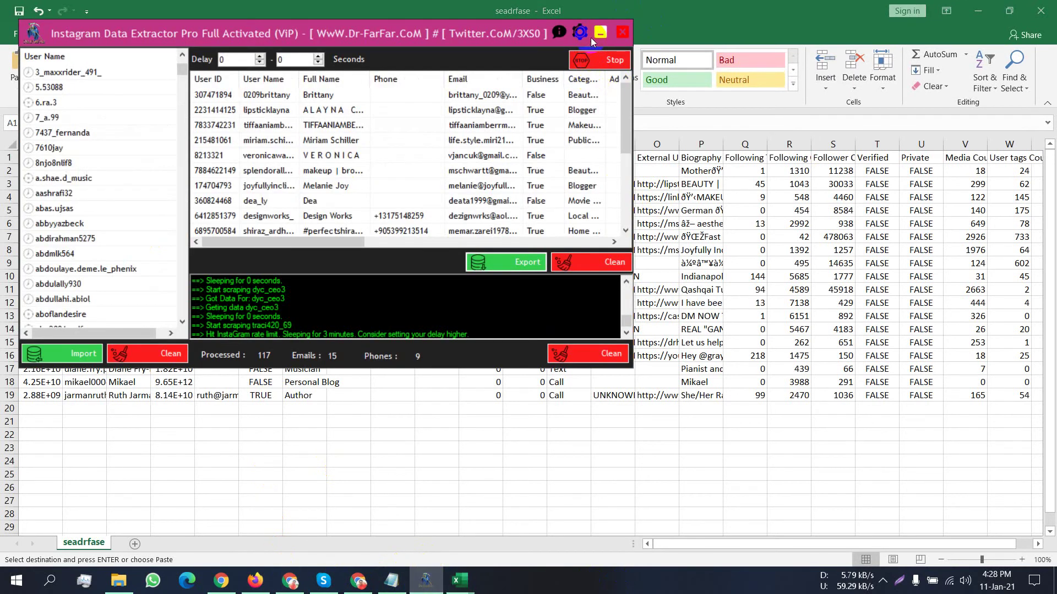
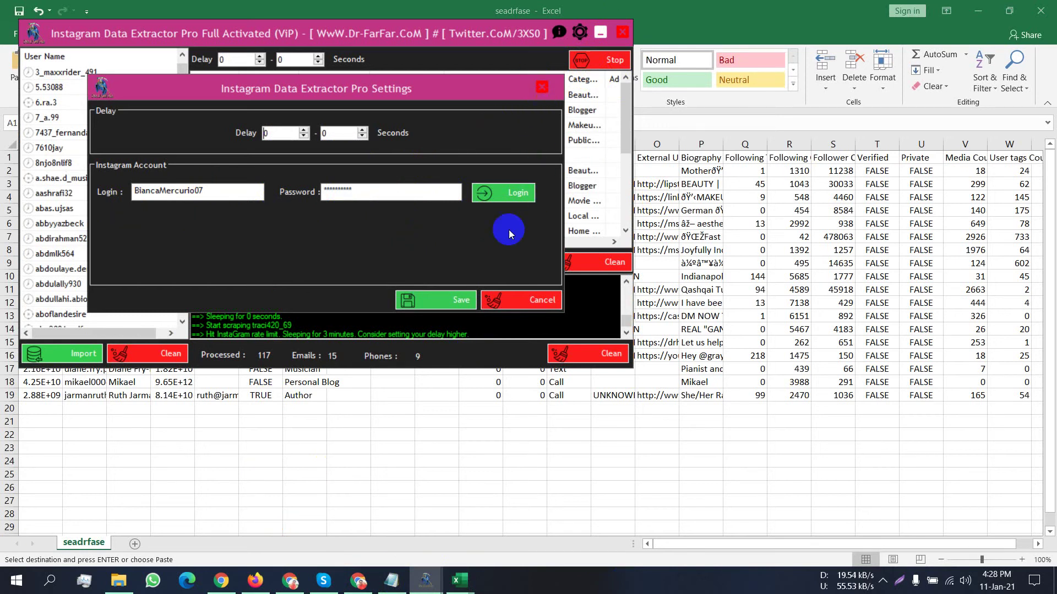
pyautogui.click(542, 91)
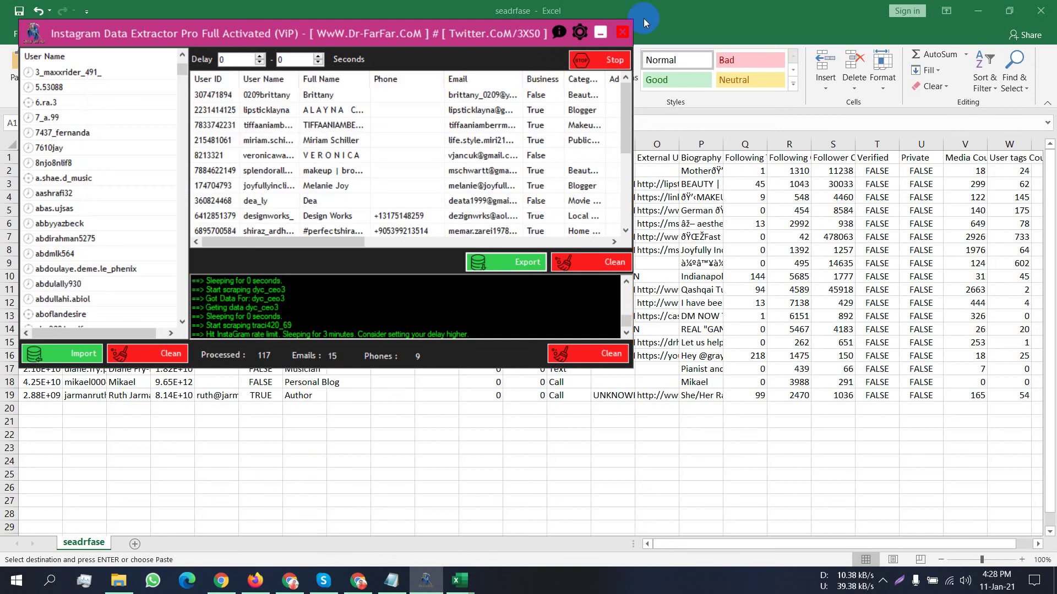
pyautogui.click(601, 32)
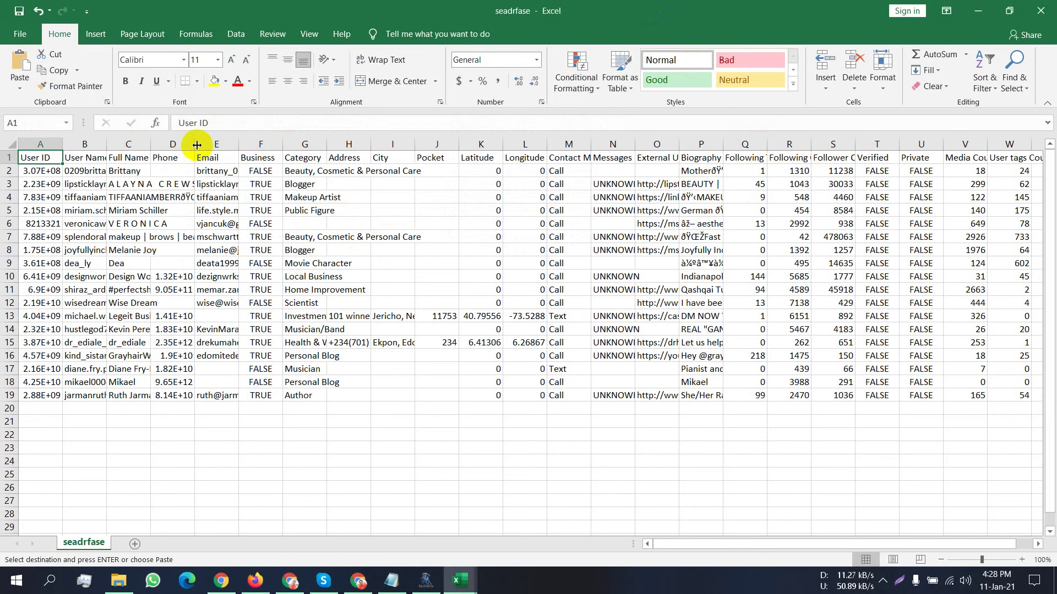
# Step: Widen the Phone, Full Name, Email and User Name columns and look over the exported contact data
pyautogui.moveTo(196, 141); pyautogui.dragTo(266, 142)
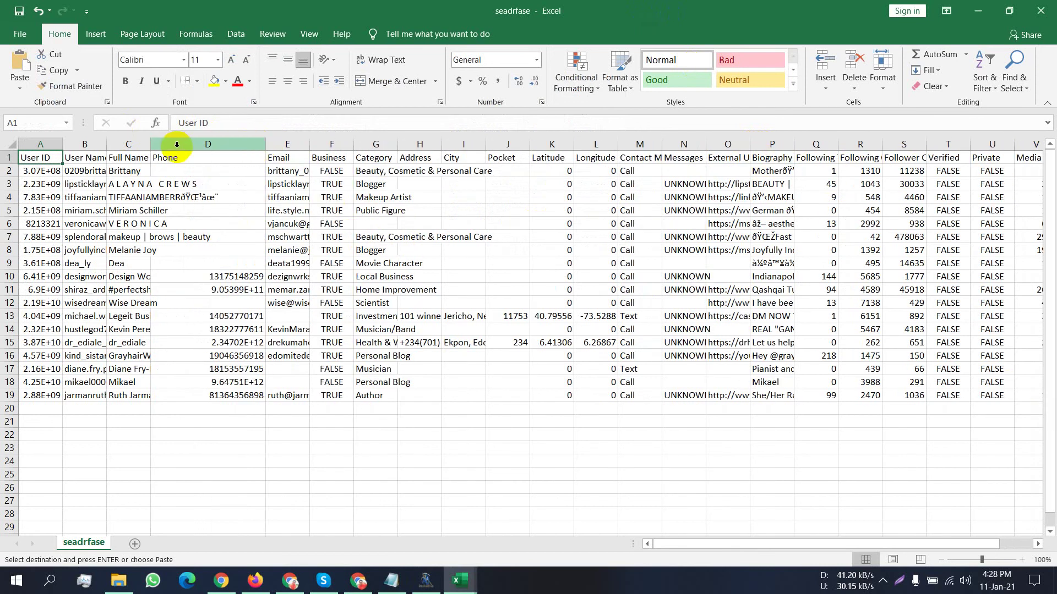
pyautogui.moveTo(154, 142); pyautogui.dragTo(211, 159)
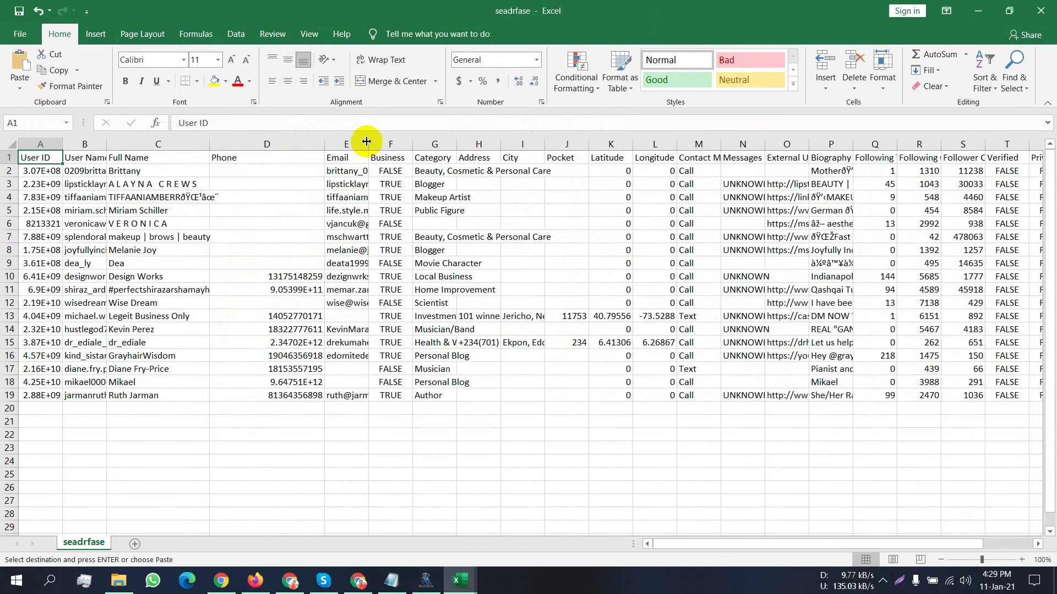
pyautogui.moveTo(366, 141); pyautogui.dragTo(453, 165)
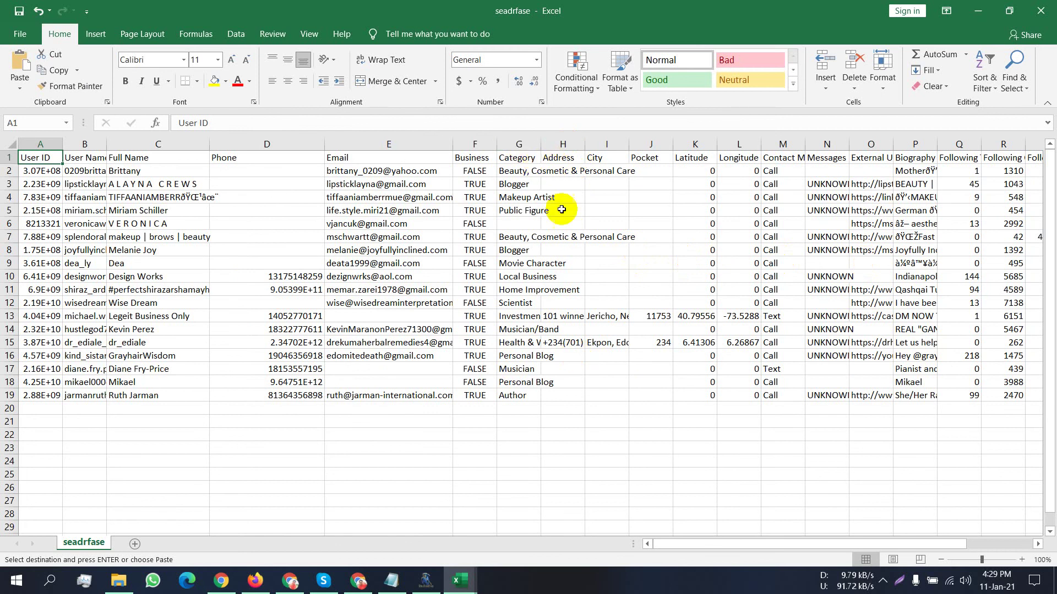
pyautogui.moveTo(561, 209); pyautogui.dragTo(572, 297)
pyautogui.click(605, 448)
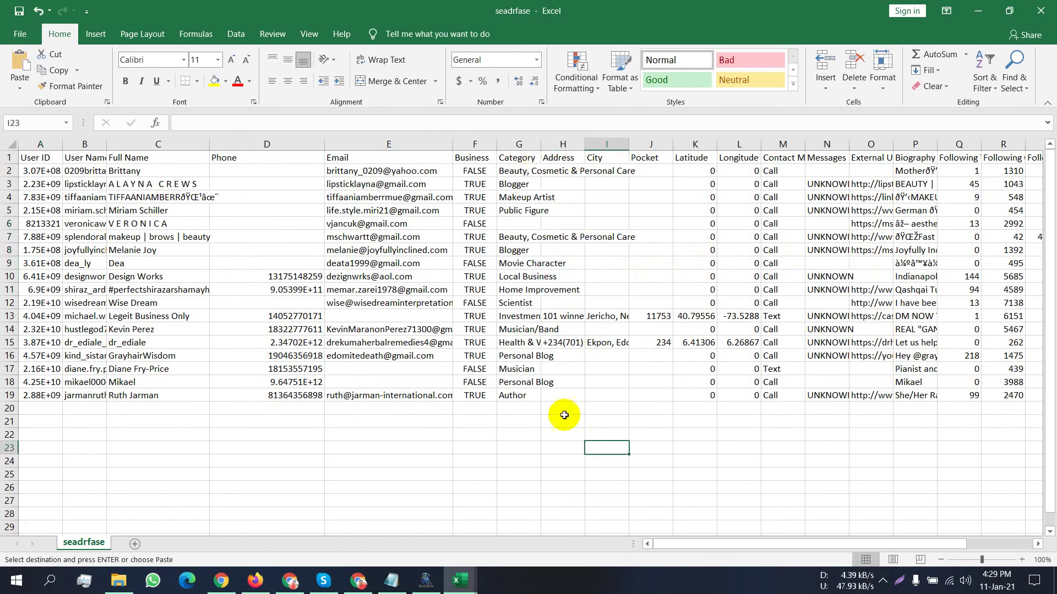
pyautogui.moveTo(106, 144); pyautogui.dragTo(153, 179)
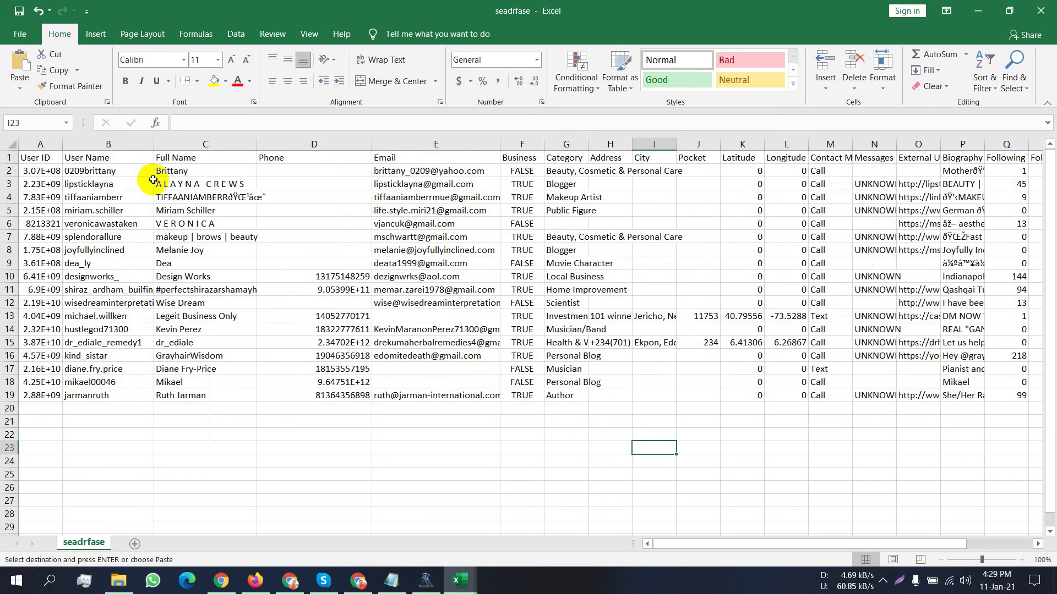
# Step: Close the seadrfase and Beauty workbooks without saving their changes
pyautogui.click(1042, 9)
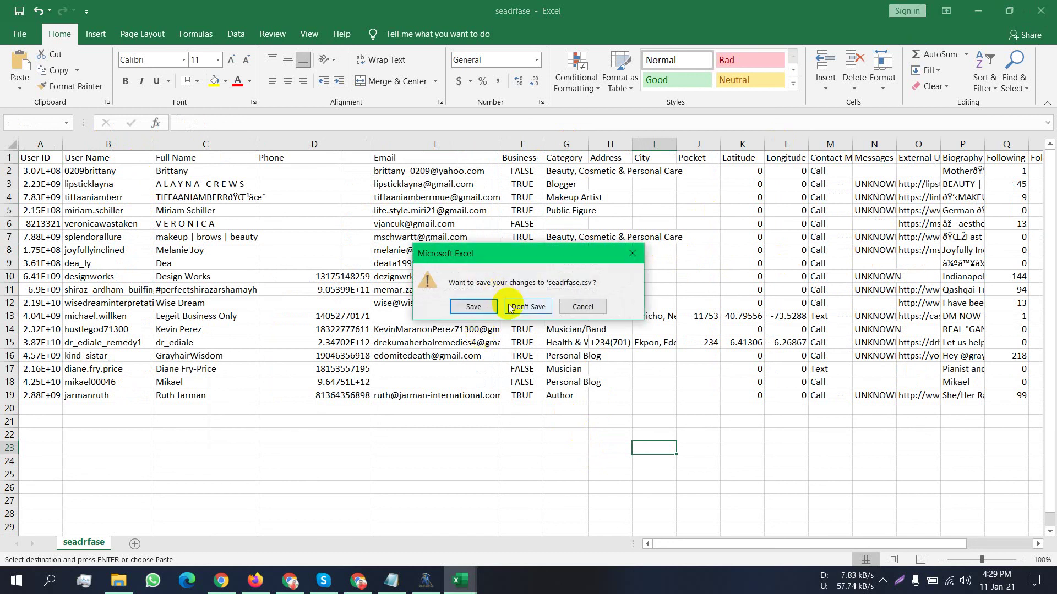
pyautogui.click(510, 308)
pyautogui.click(1042, 10)
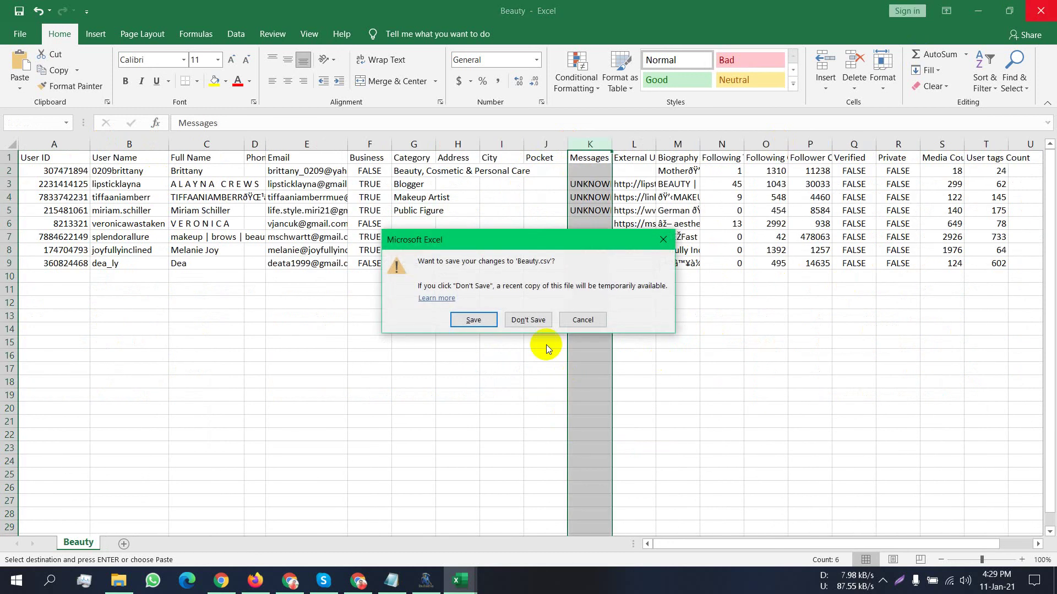
pyautogui.click(543, 325)
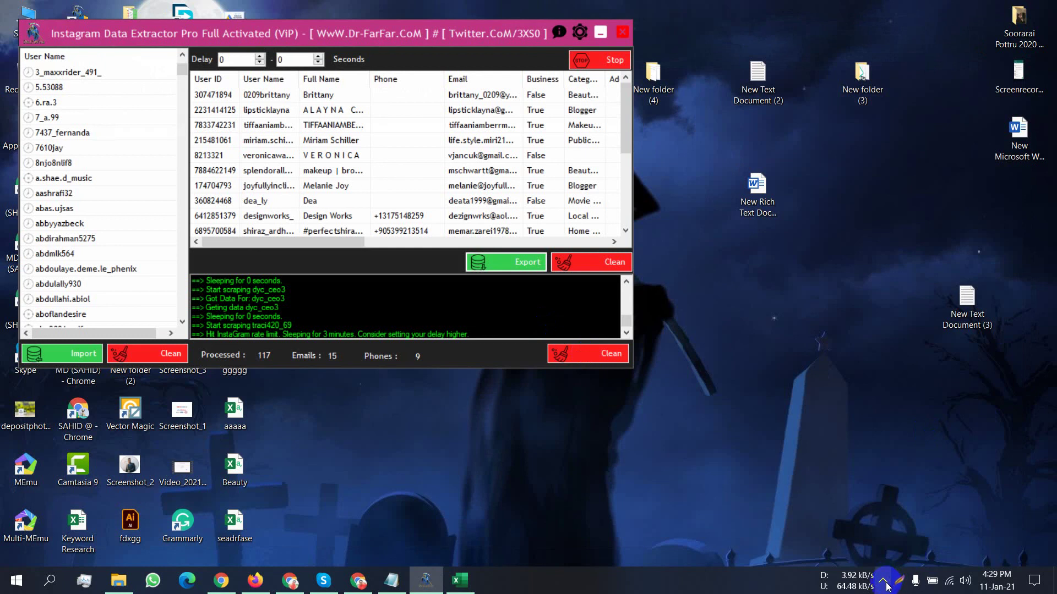